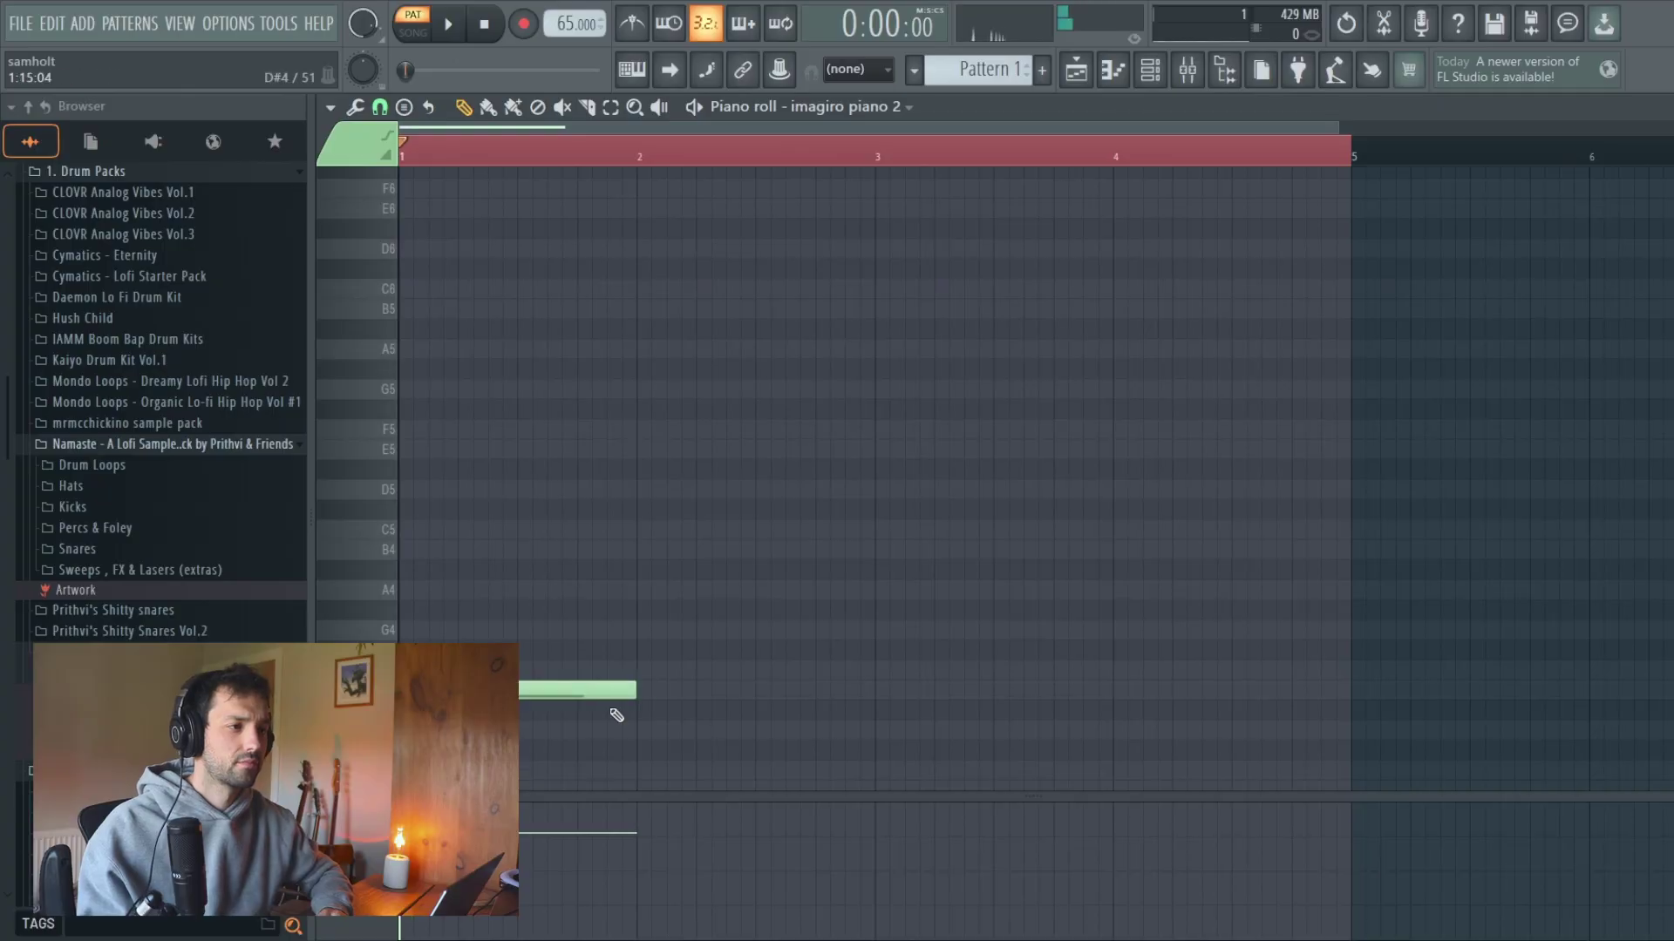
Lower the C5 note of the first chord to A#4 and play back the two chords in bar 1.
scroll(616, 715, up, 2)
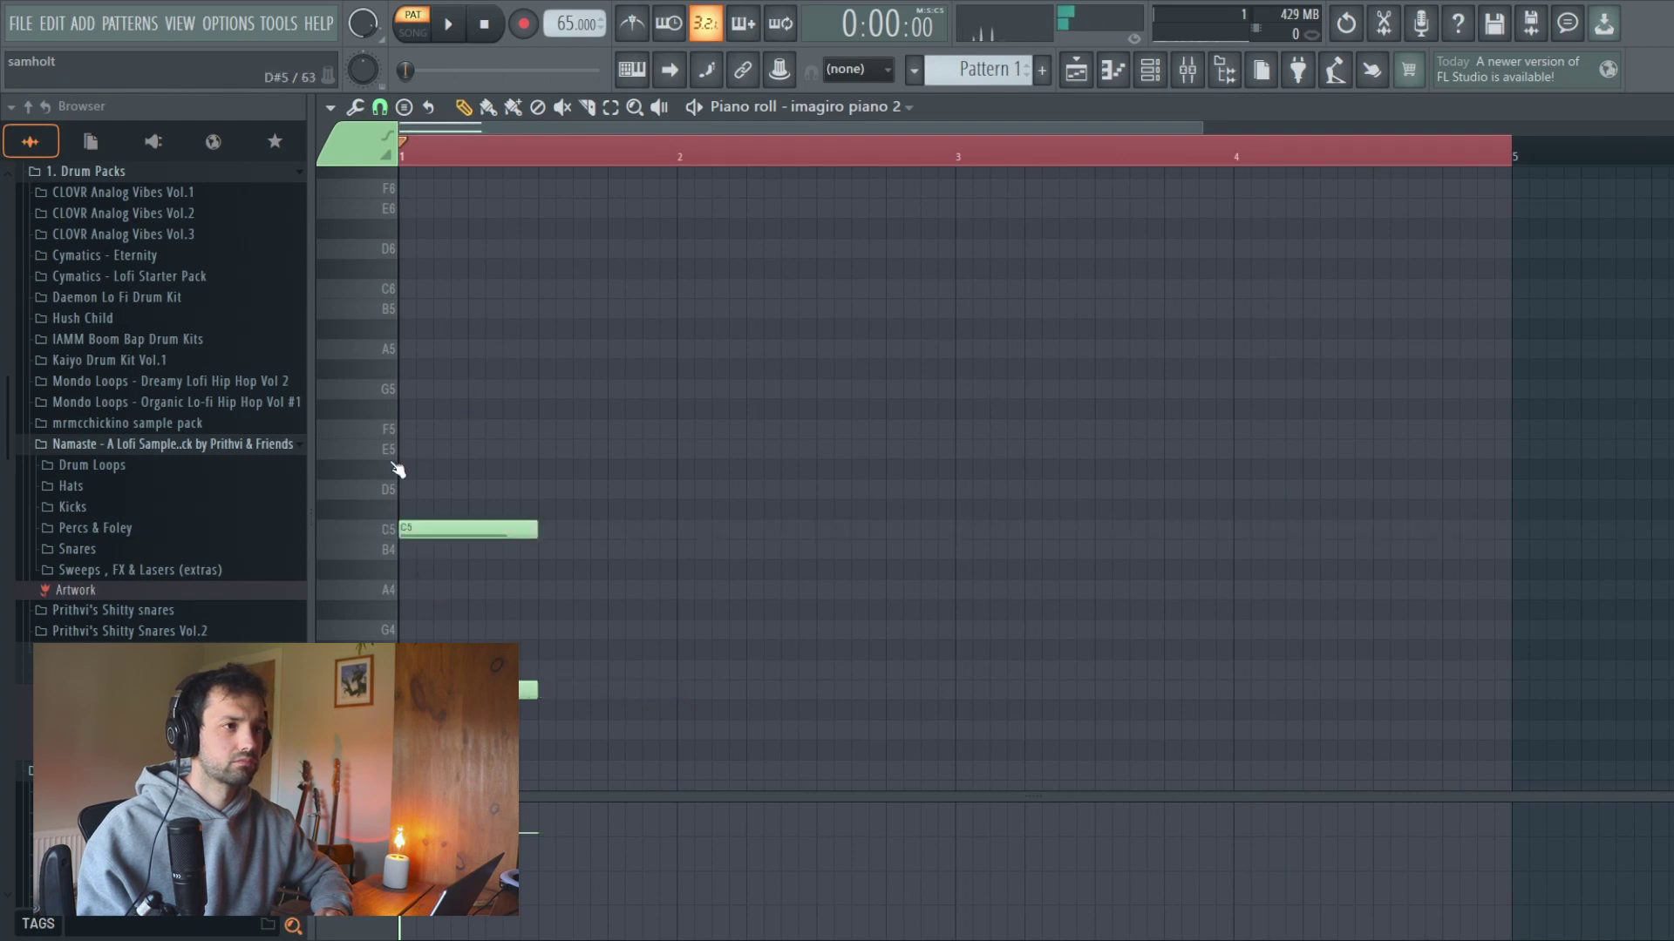
drag(431, 529, 430, 595)
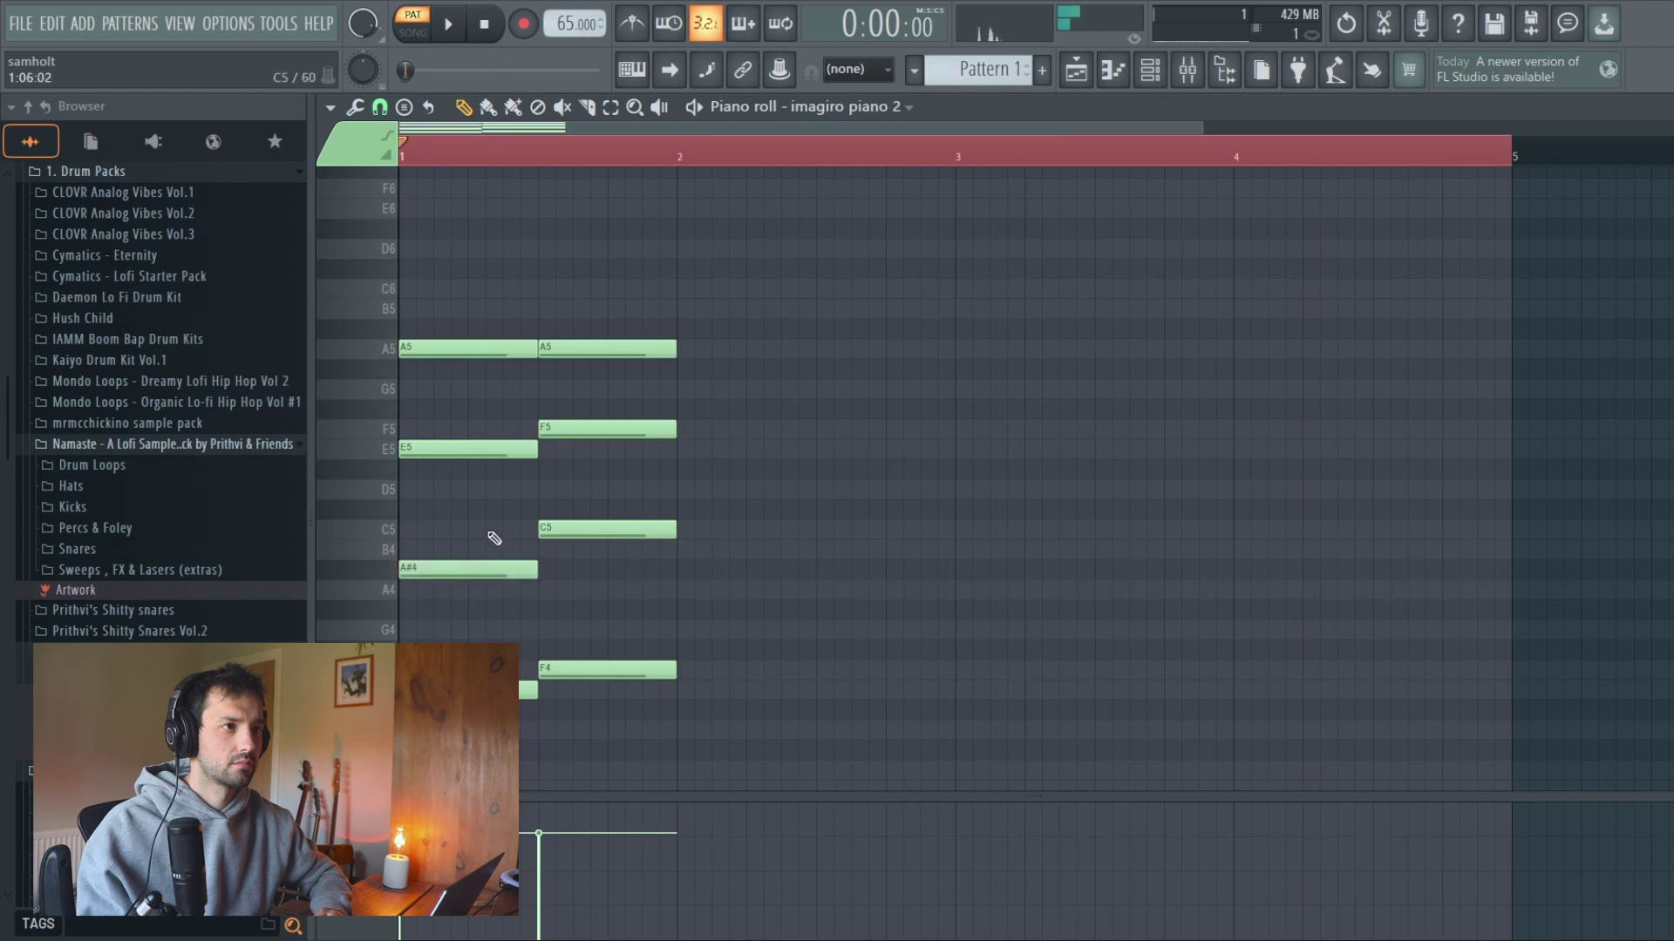
key(space)
key(space)
Transpose all notes of the first chord in bar 1 down by two semitones.
drag(462, 242, 453, 750)
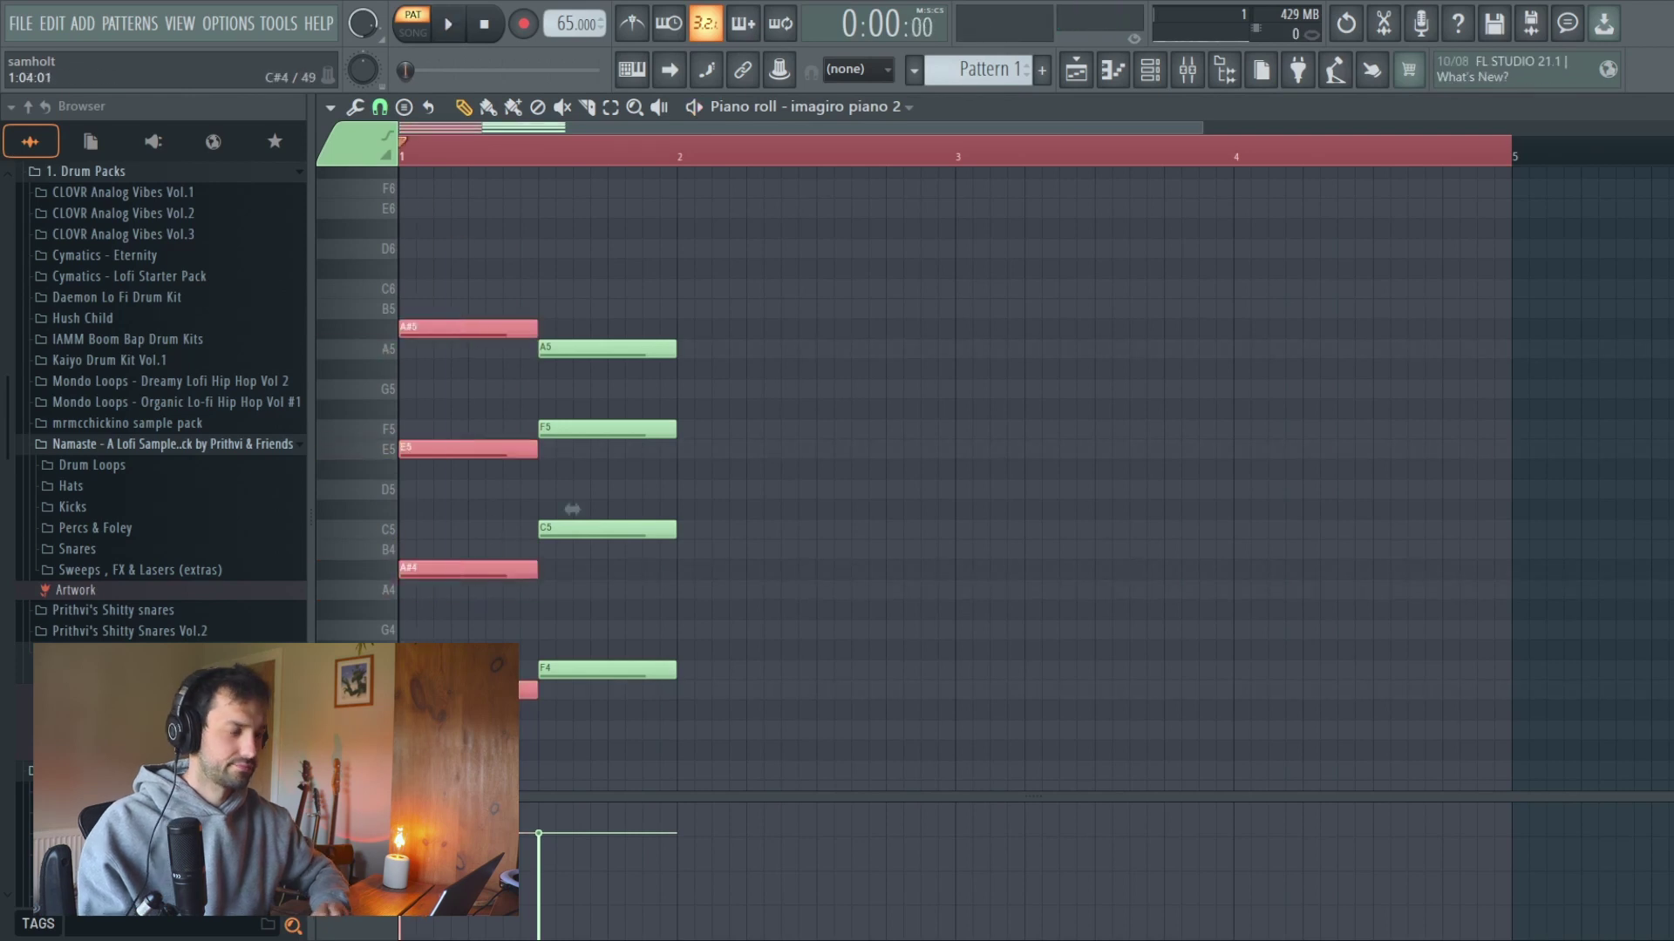
key(shift+Down)
key(shift+Down)
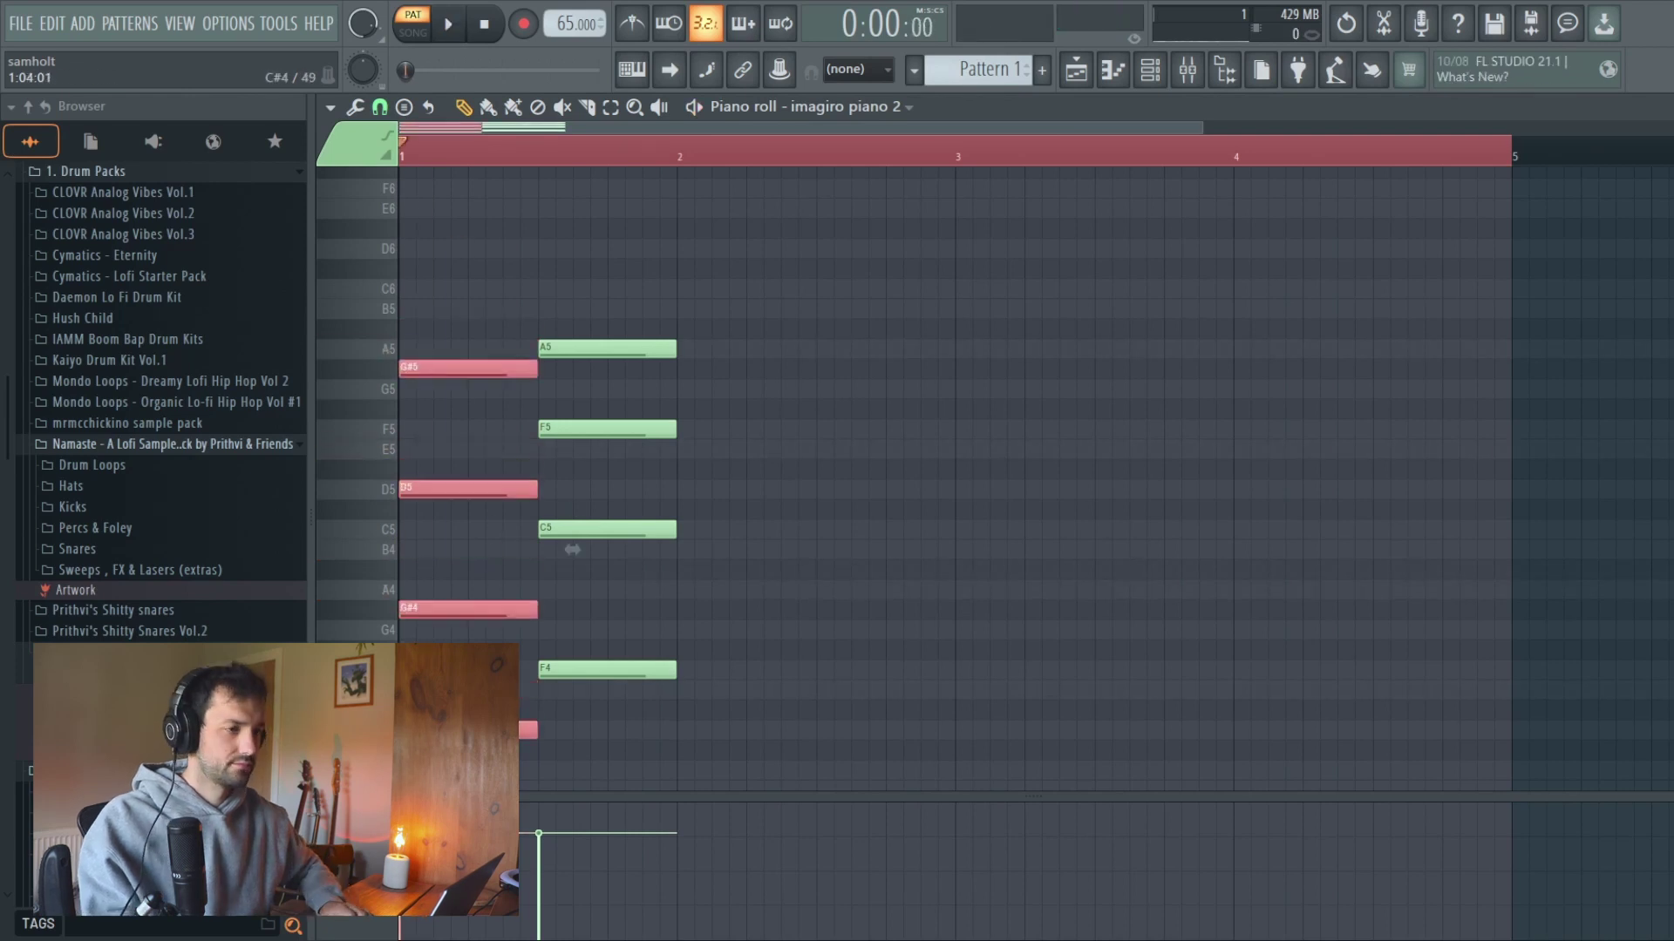
click(435, 372)
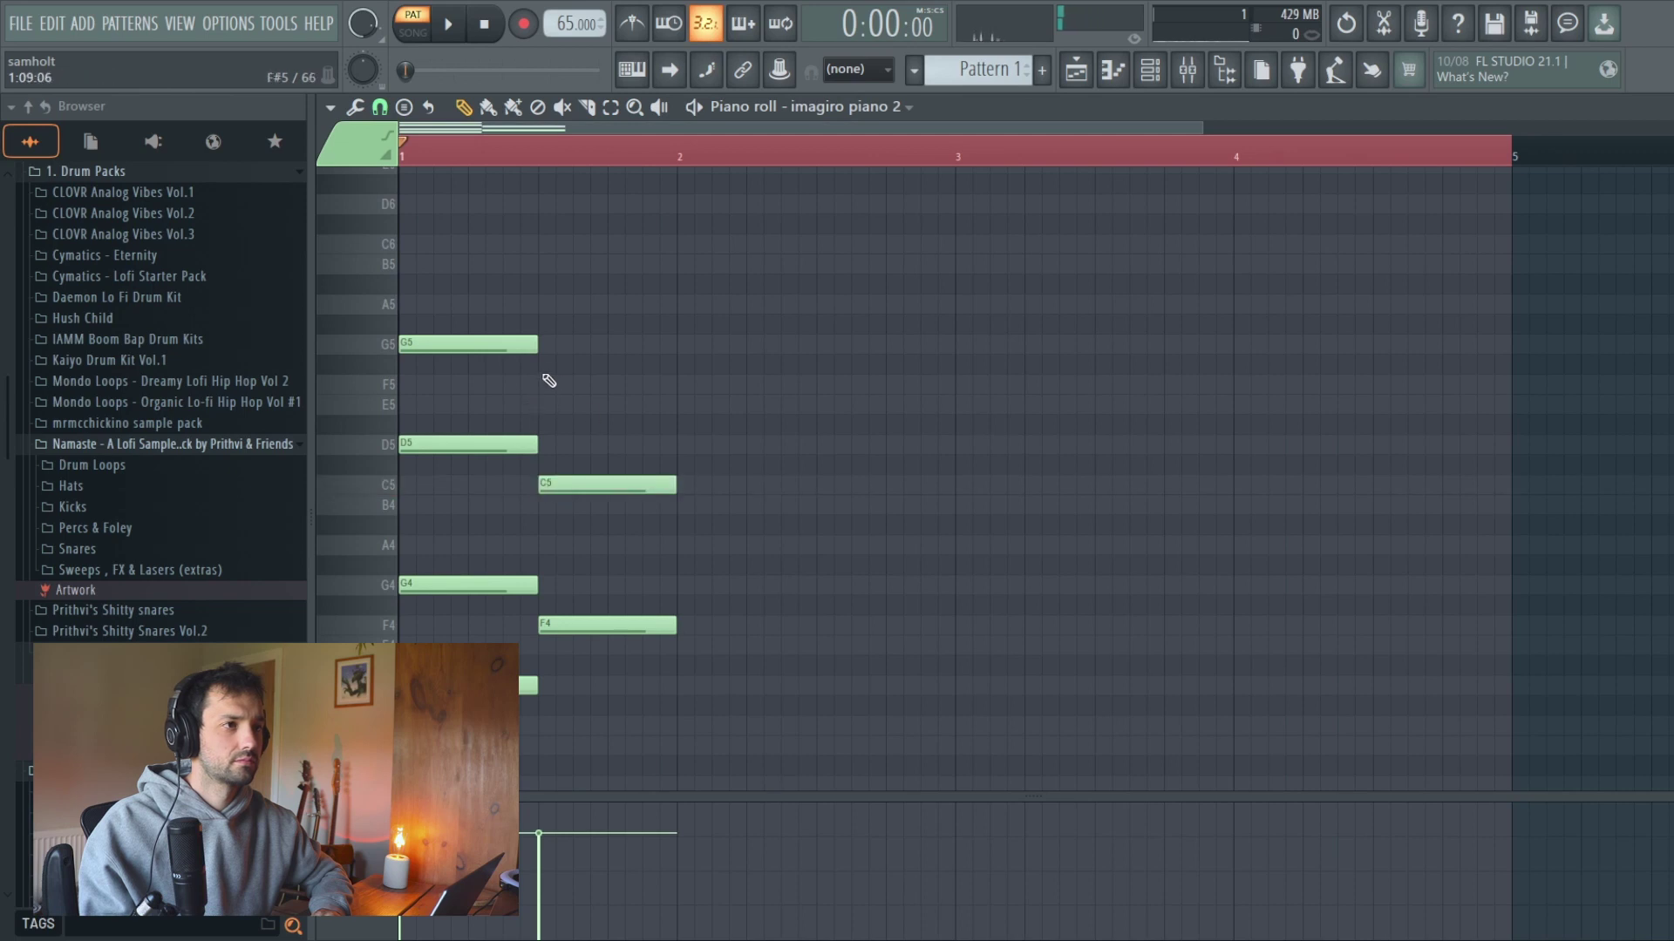
Add G5 and F5 notes to the second chord in bar 1, playing the pattern back after each addition.
click(549, 347)
key(space)
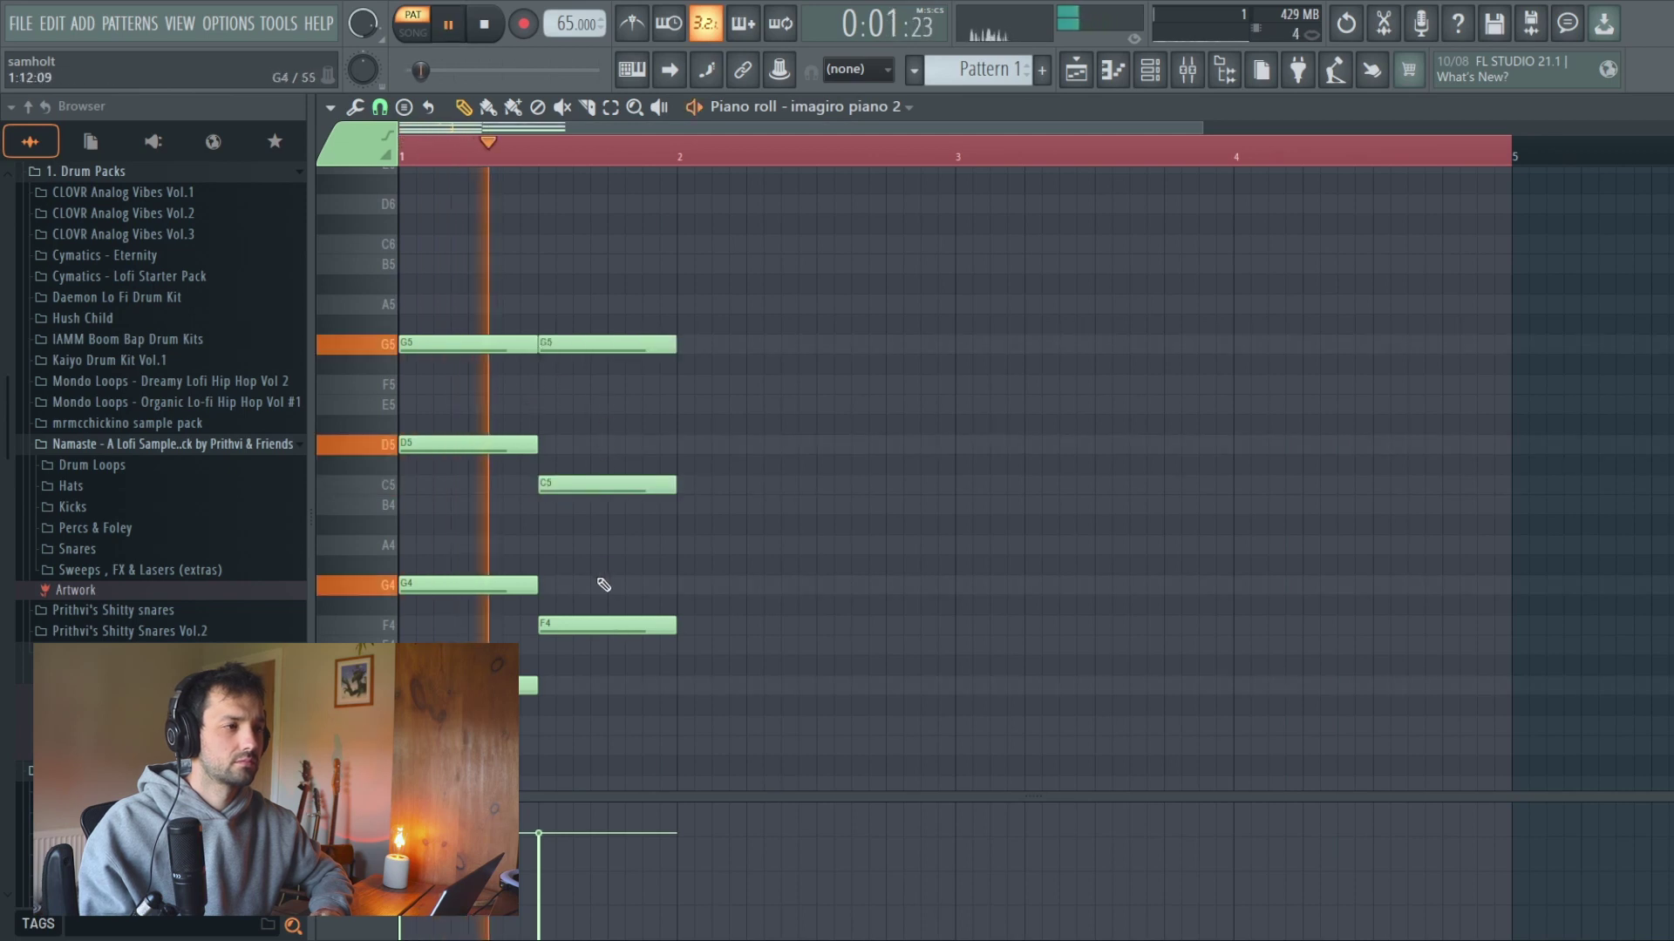
key(space)
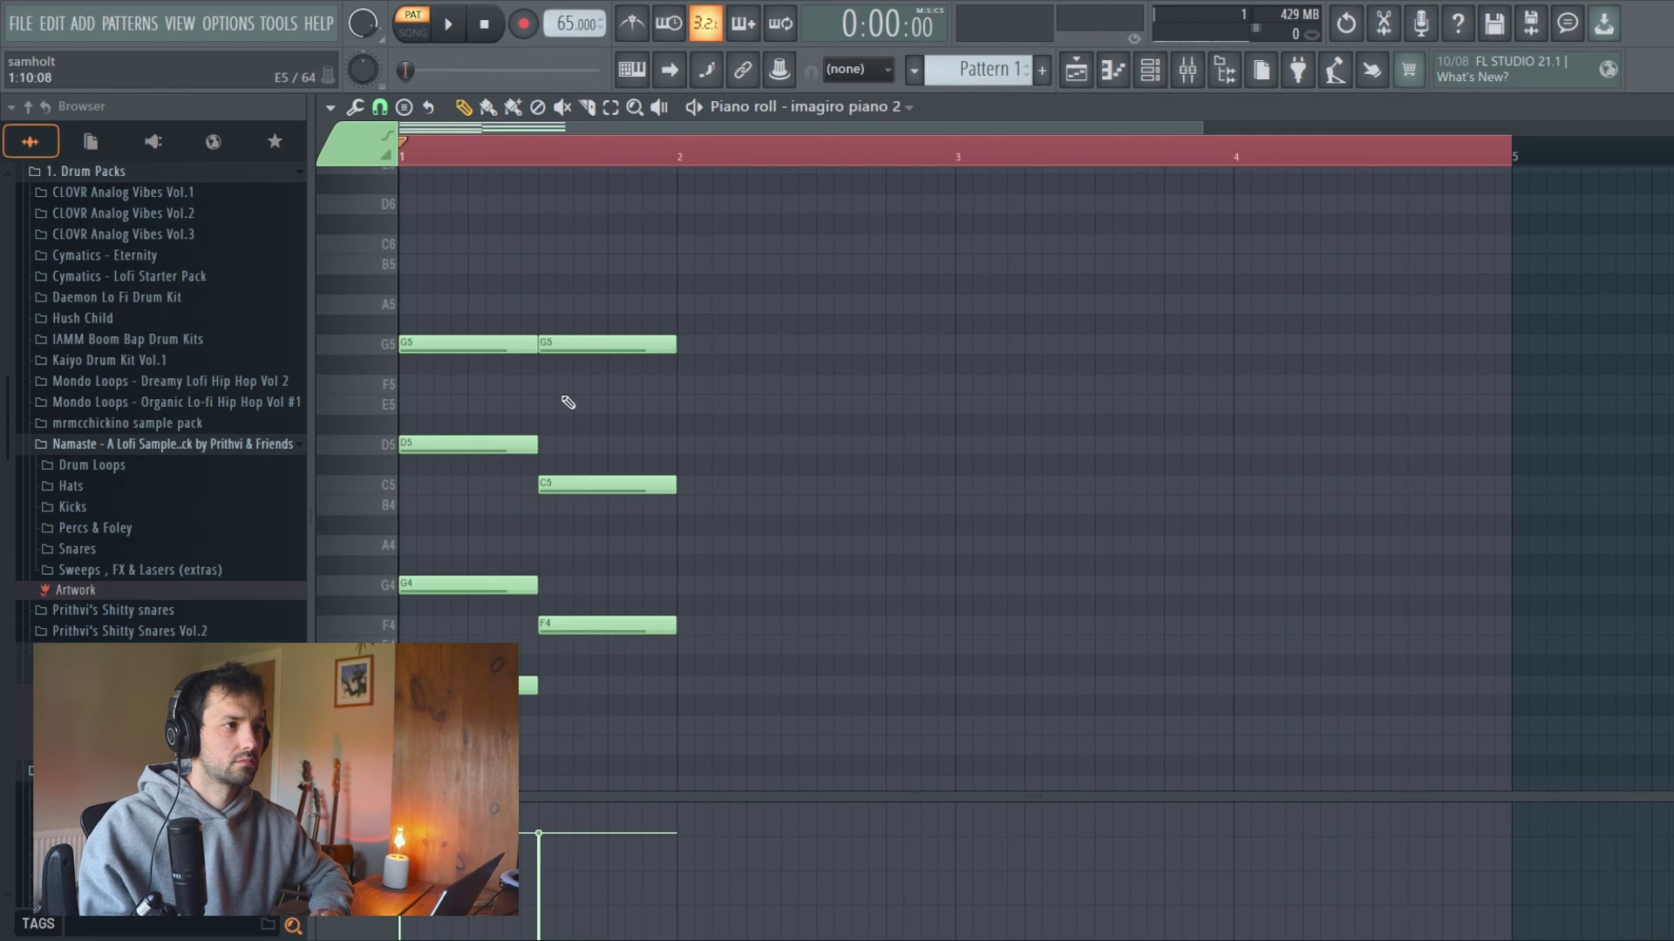
click(545, 388)
scroll(549, 384, up, 1)
key(space)
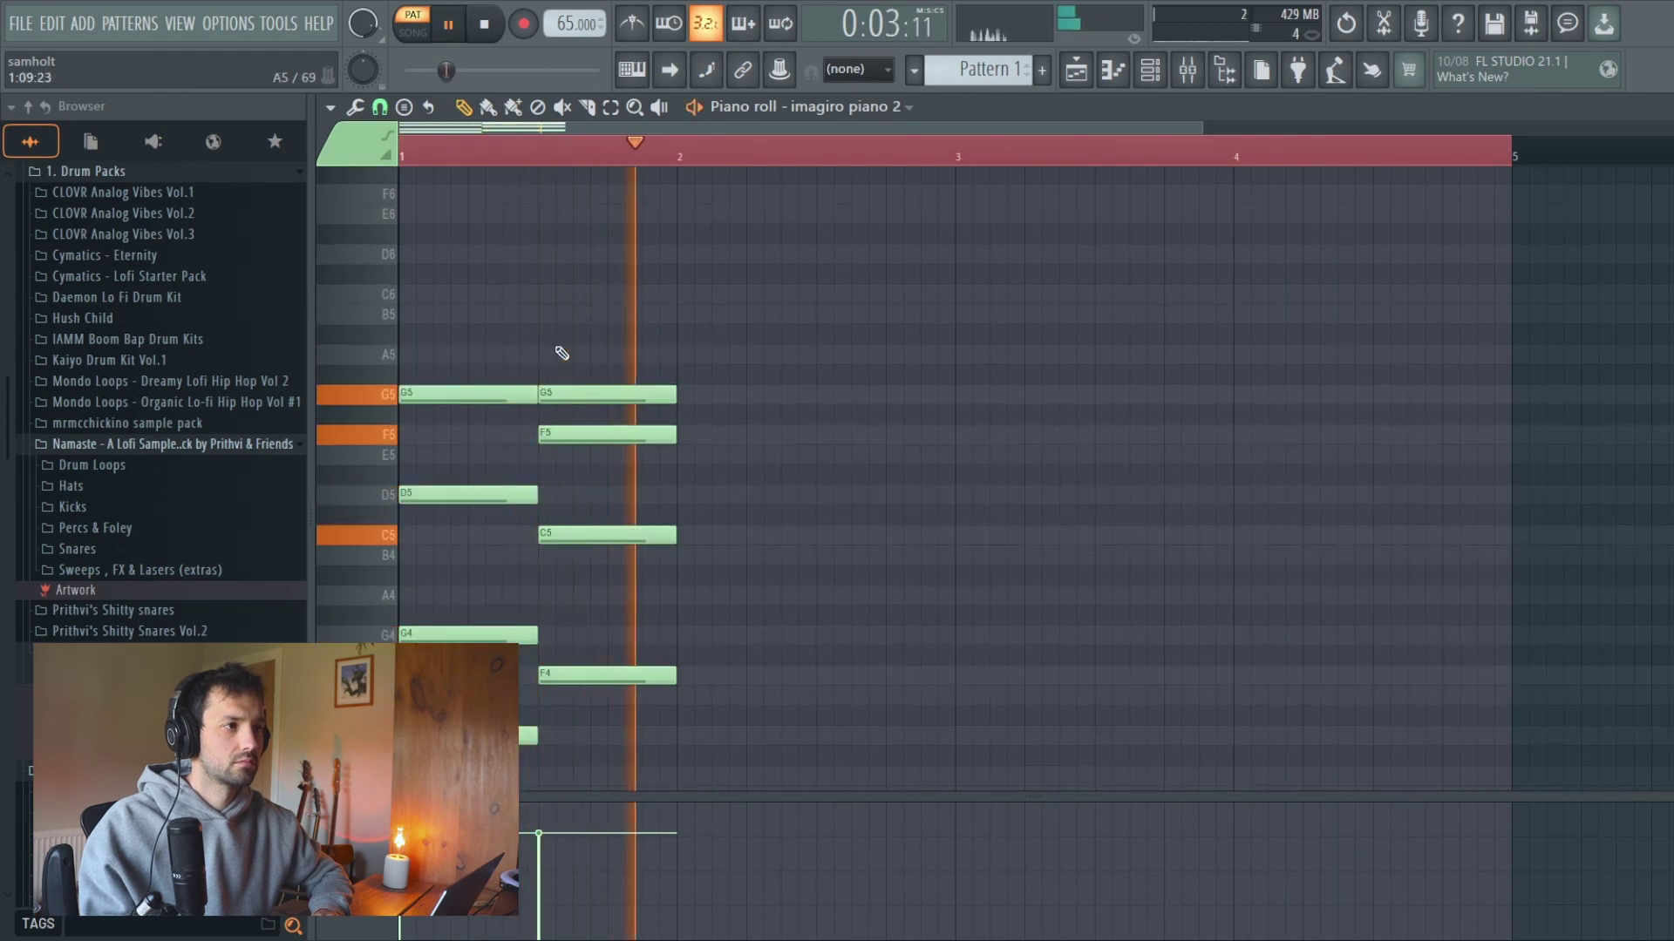
key(space)
Top the second chord in bar 1 with a C6 note and the first chord with a D6 note, auditioning the result.
click(550, 296)
key(space)
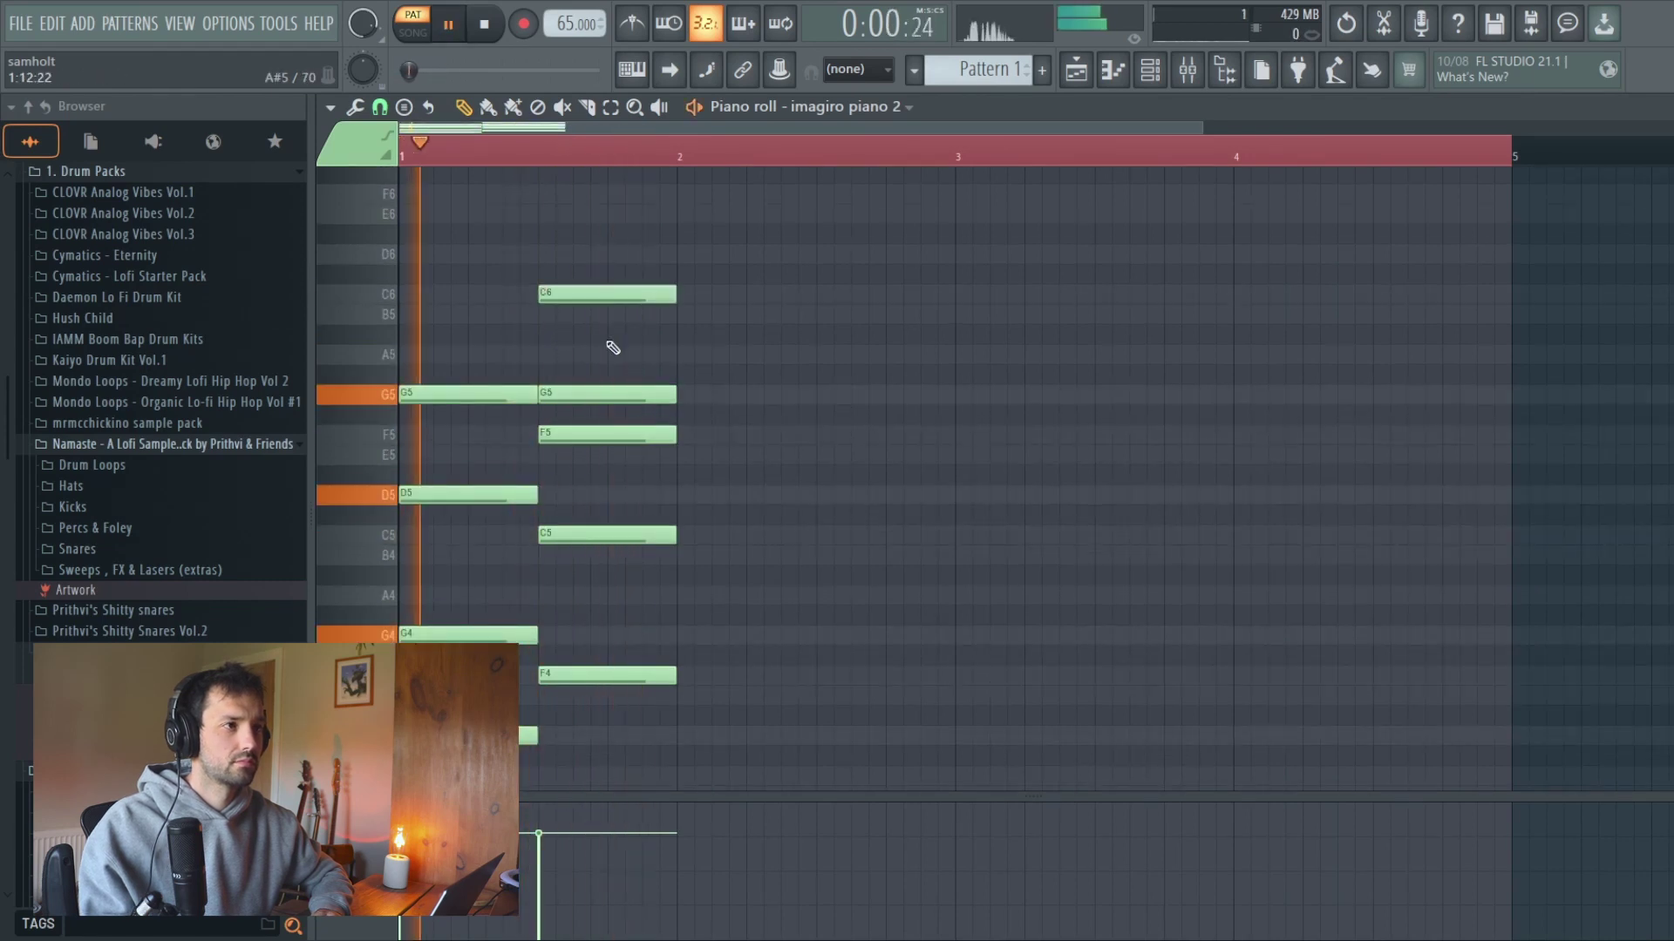
click(475, 254)
key(space)
key(space)
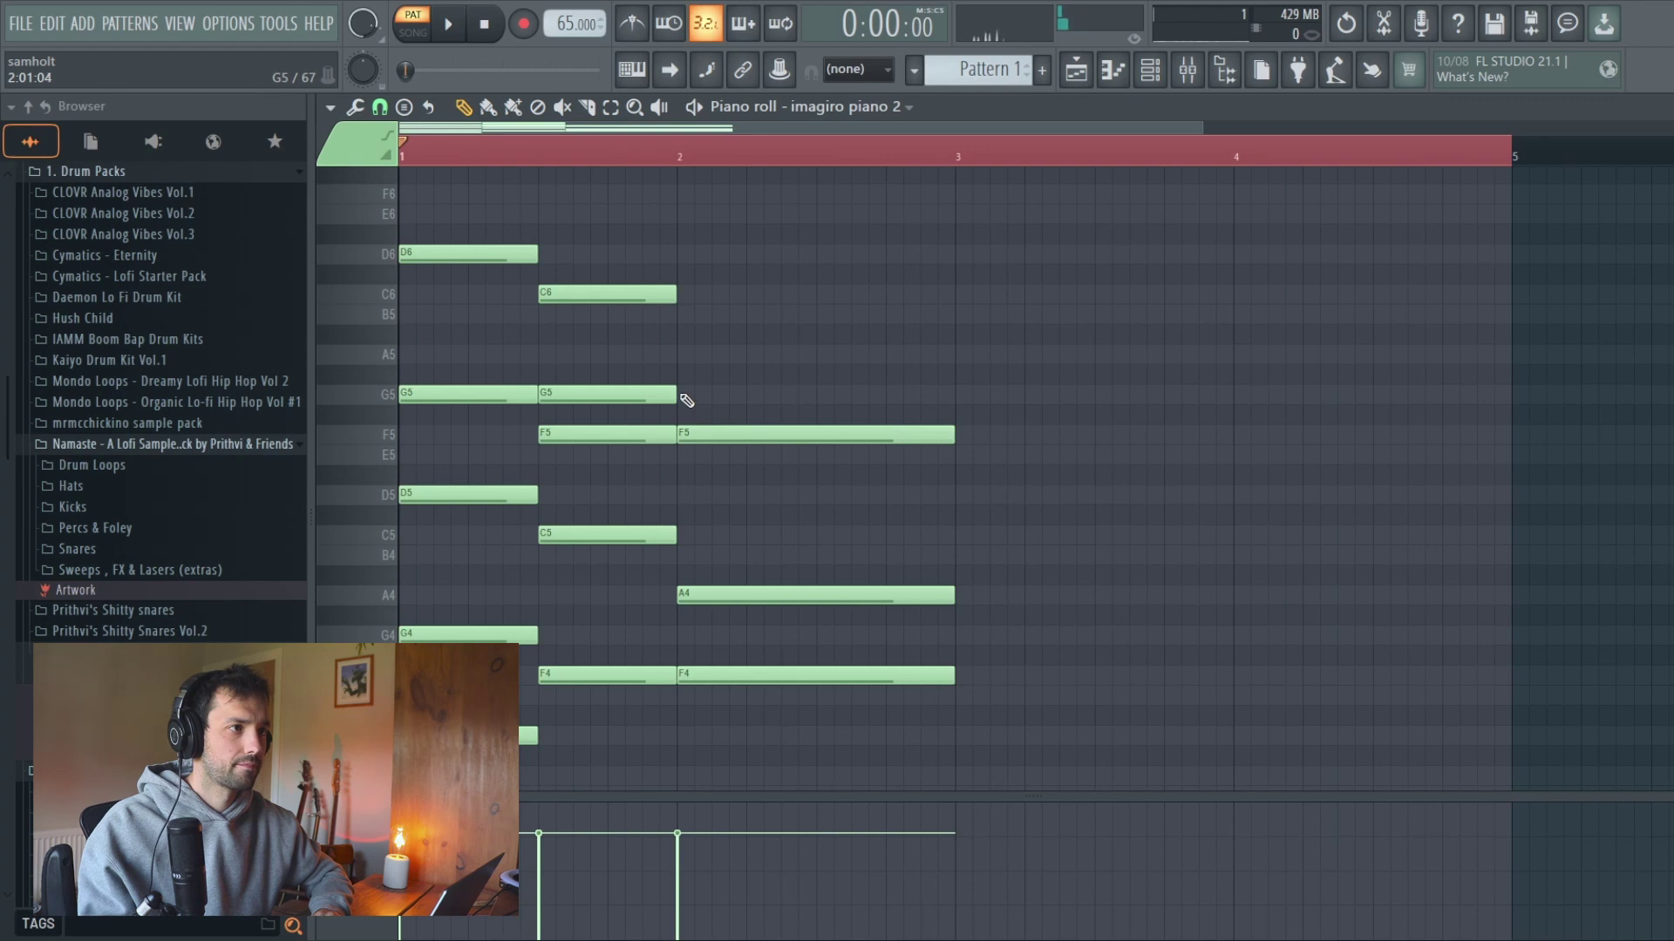
Play back the first two bars of the chord progression with the chord notes deselected.
key(space)
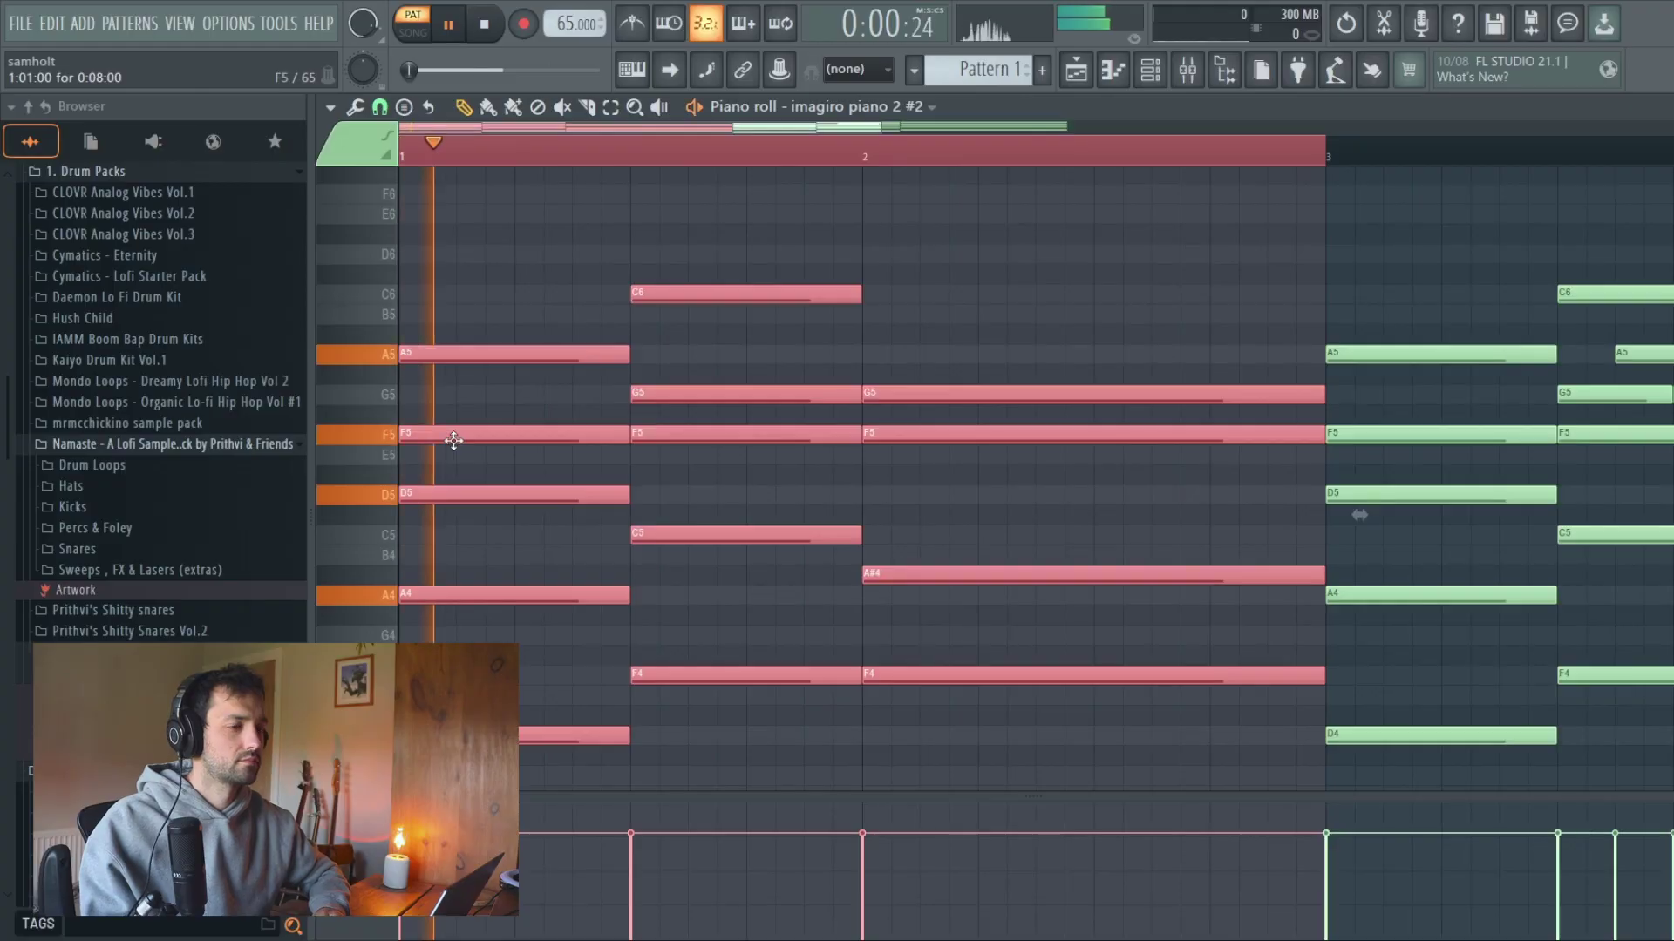
click(698, 602)
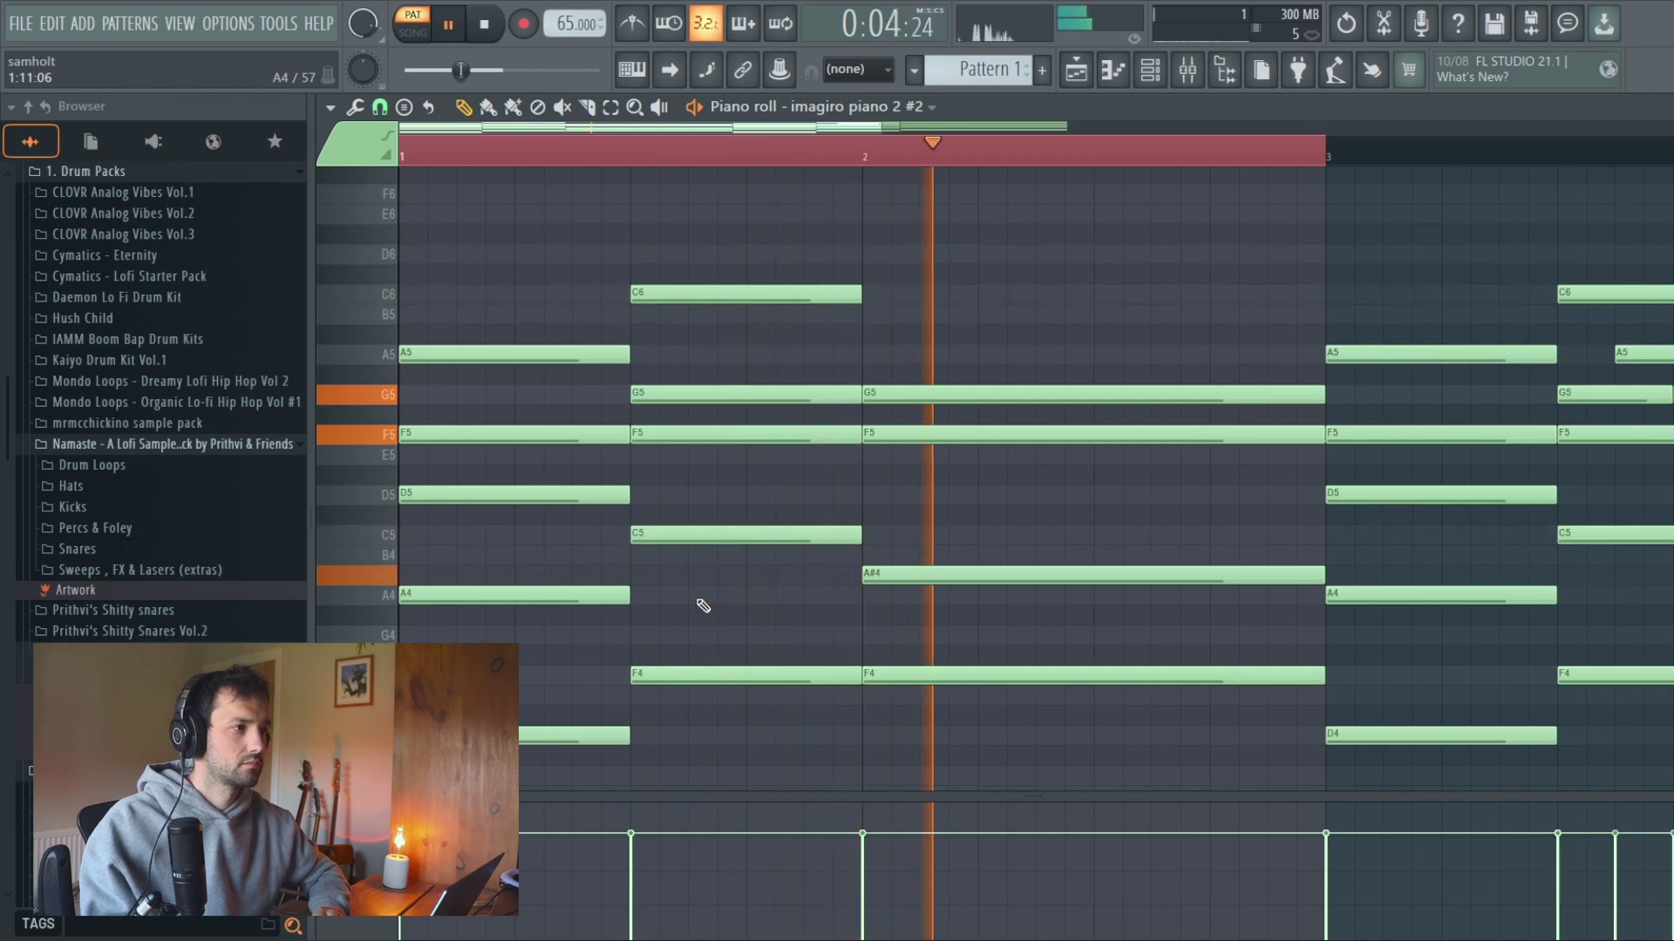
scroll(703, 605, down, 2)
scroll(702, 605, down, 1)
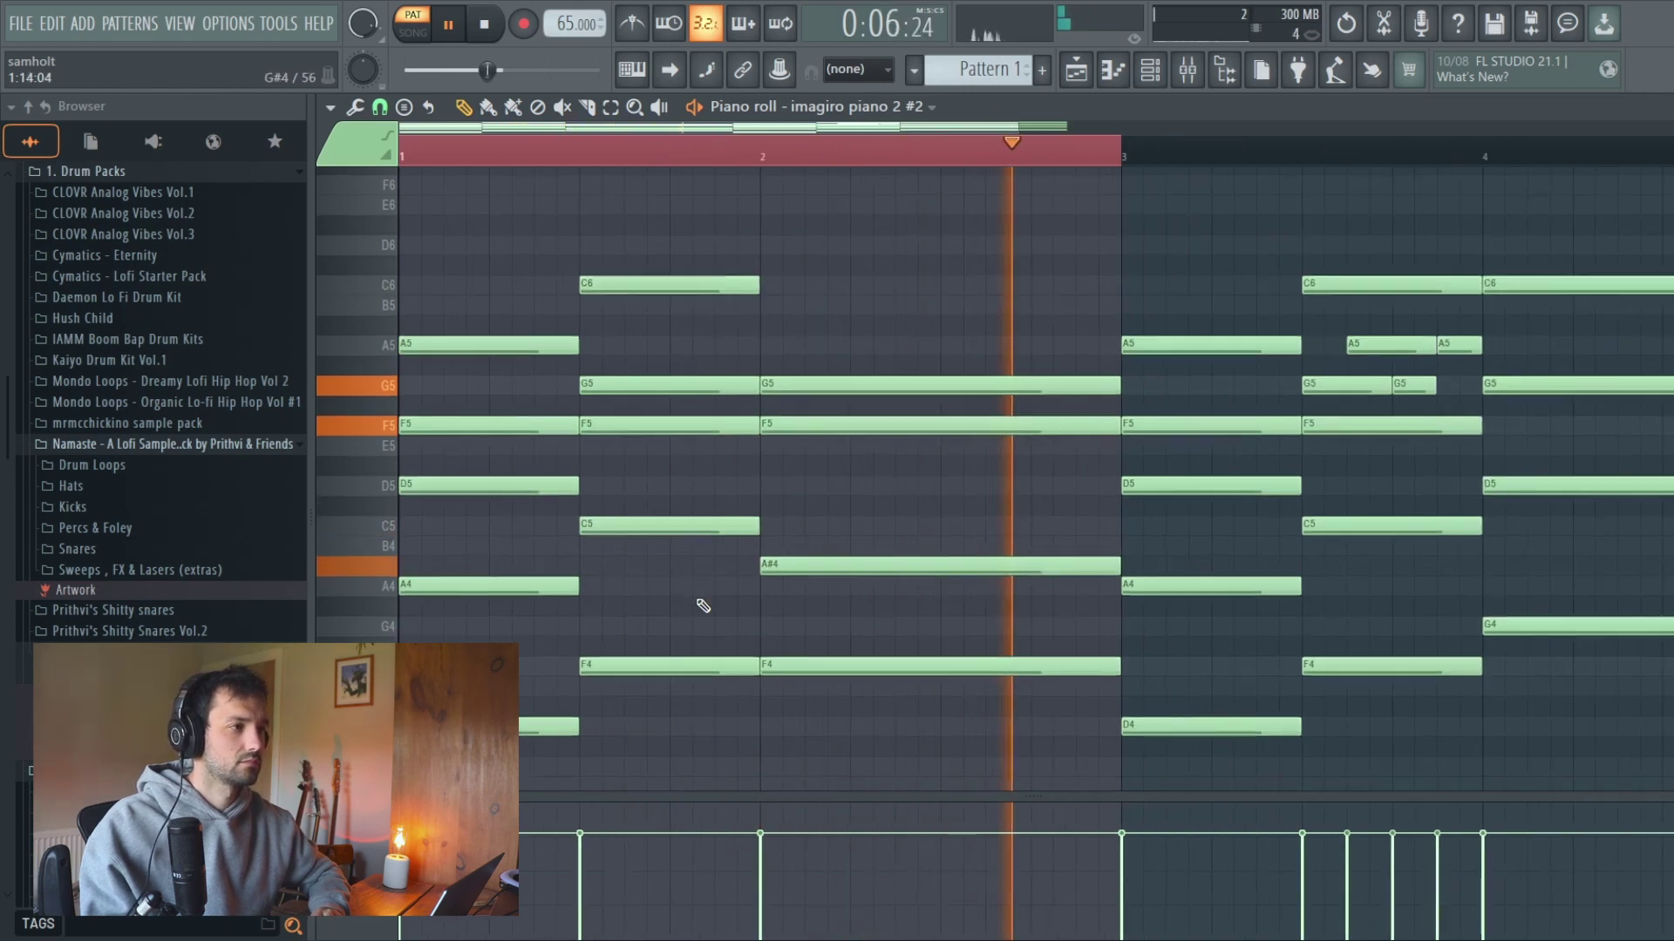
key(space)
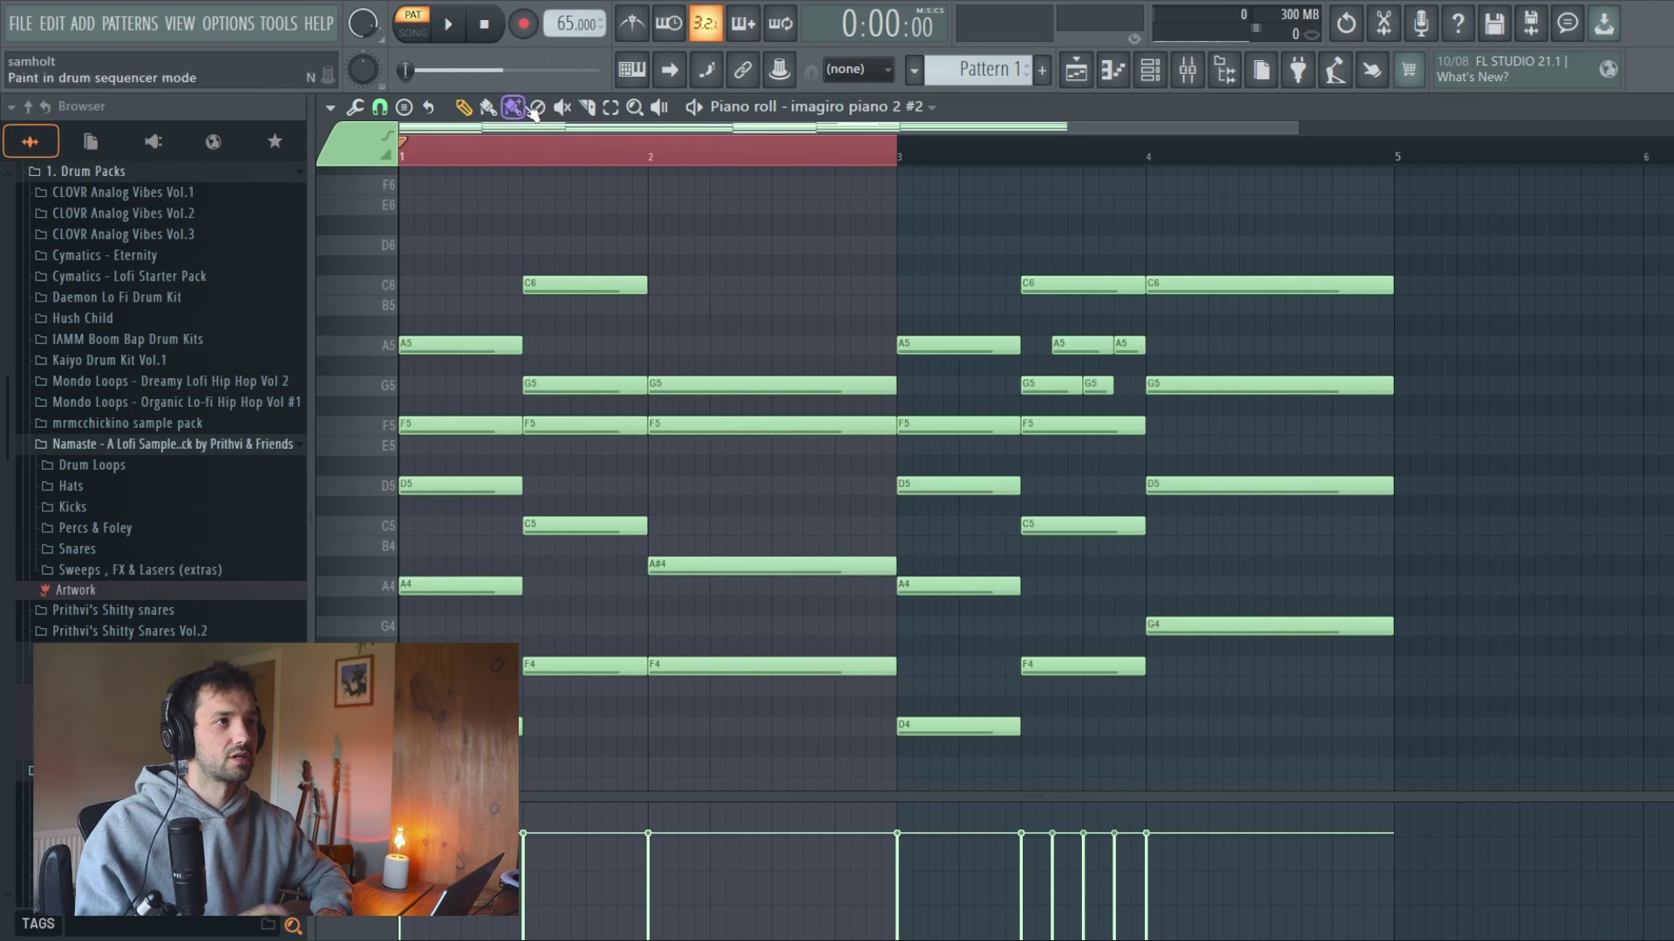
Audition the second chord of bar 1 and the chord in bar 2 individually with the playback tool.
click(581, 255)
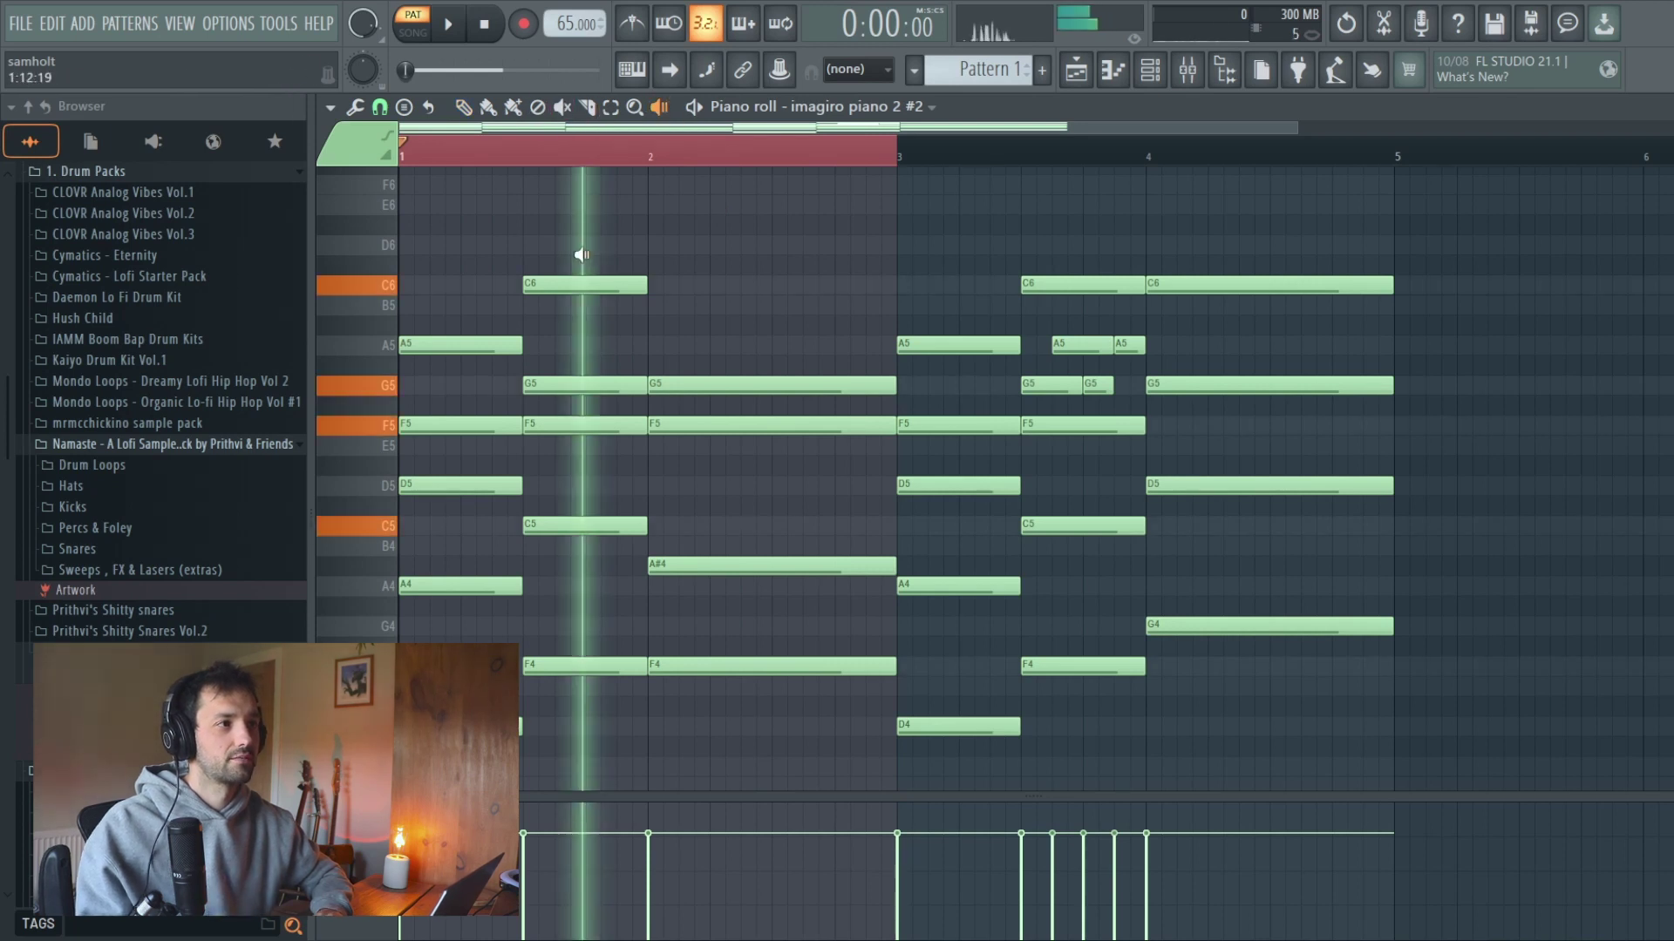
click(692, 285)
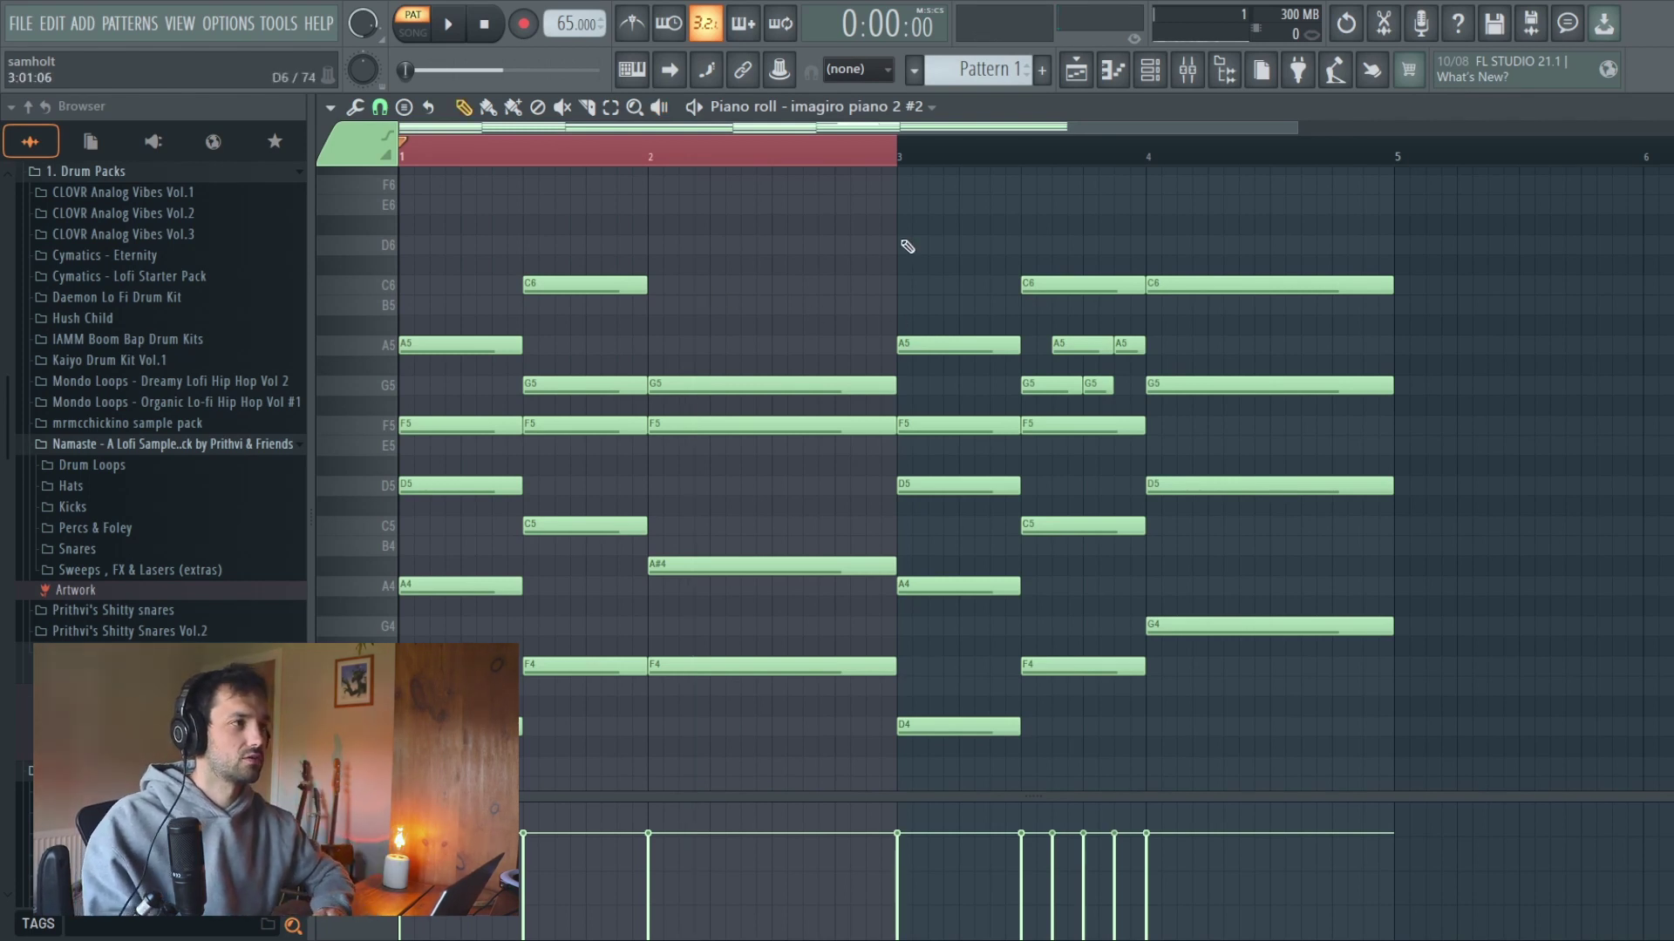
drag(898, 196, 1346, 738)
click(1174, 748)
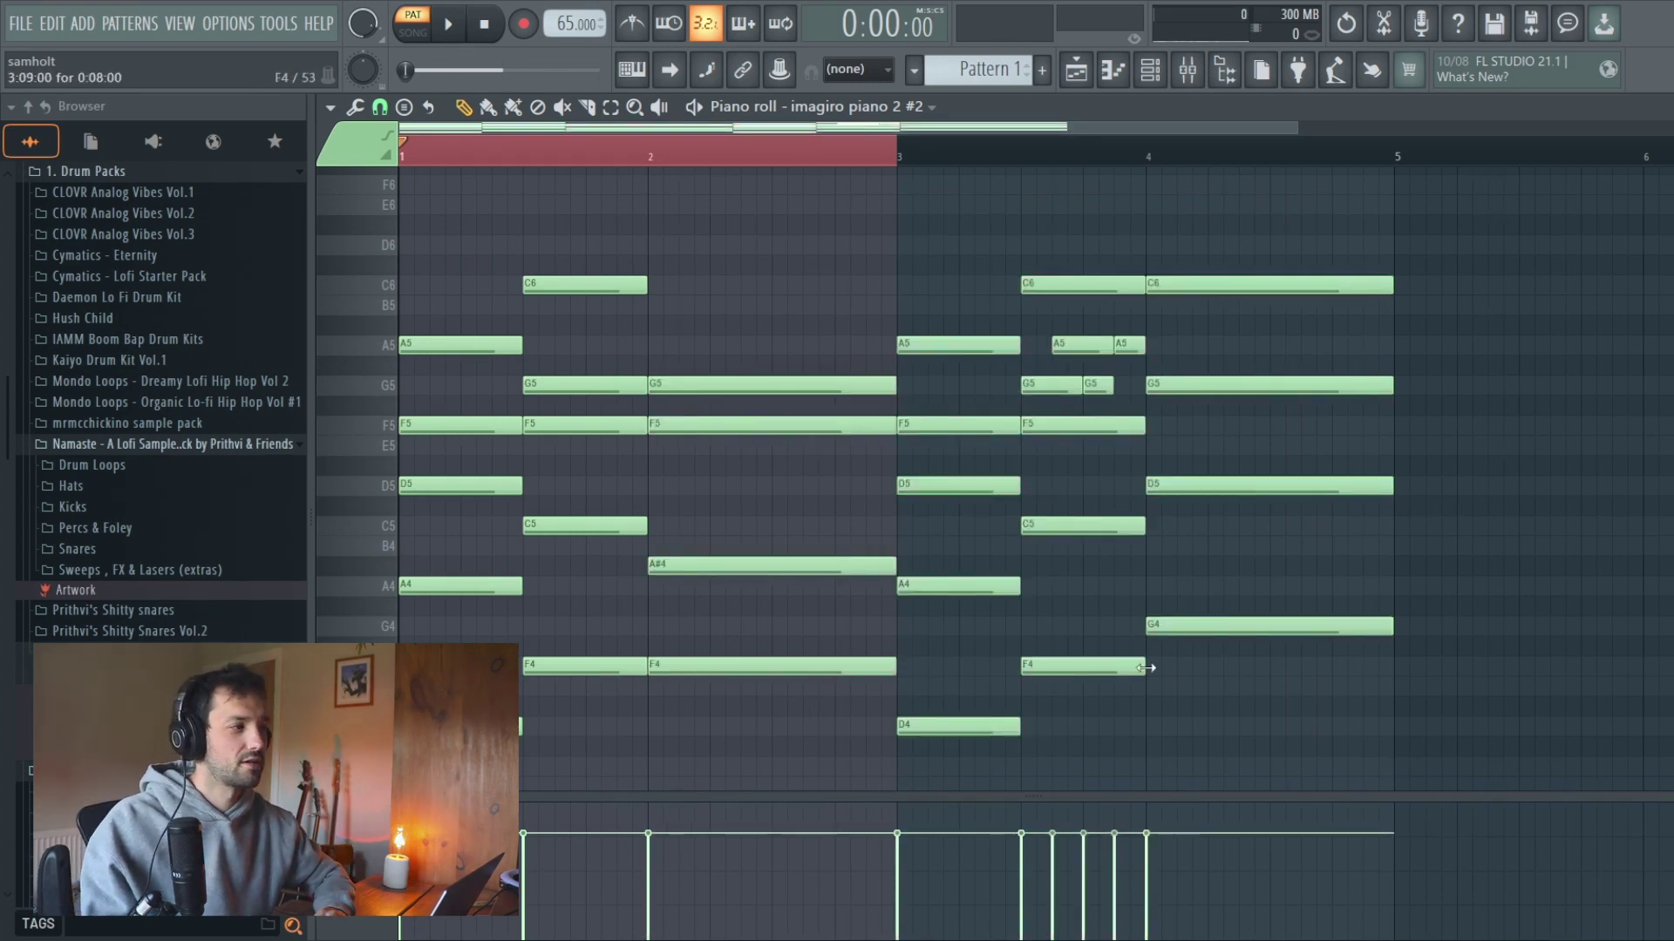
Clear the time selection over bars 1 and 2 and play the chords from the start of bar 3.
click(899, 150)
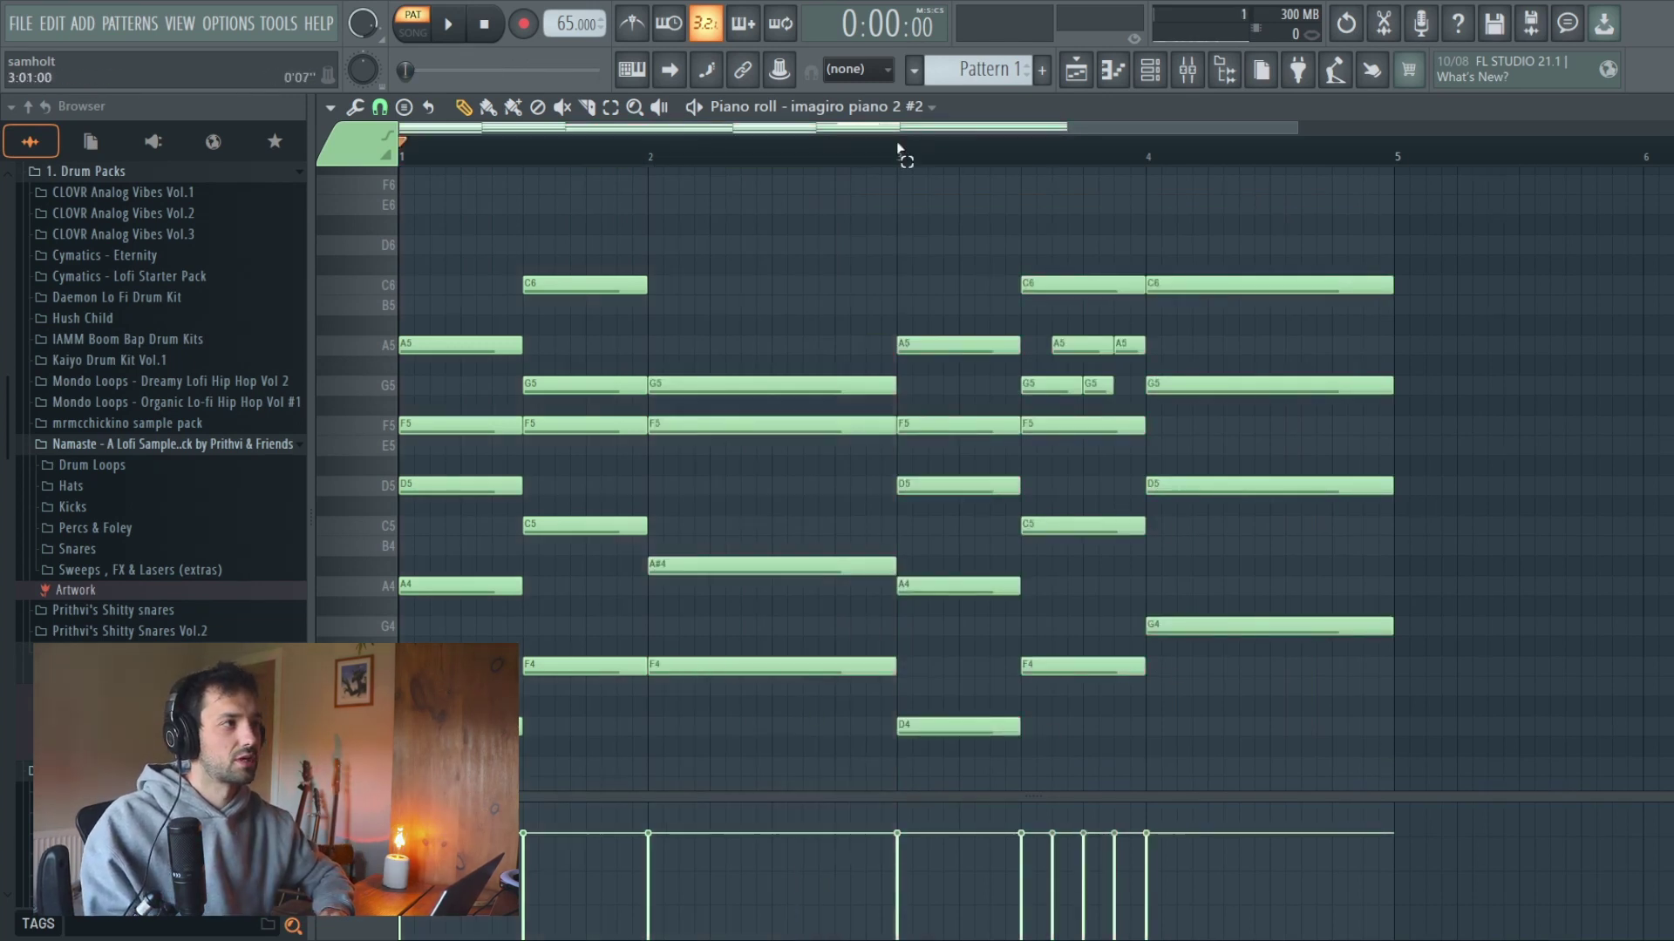
click(902, 148)
key(space)
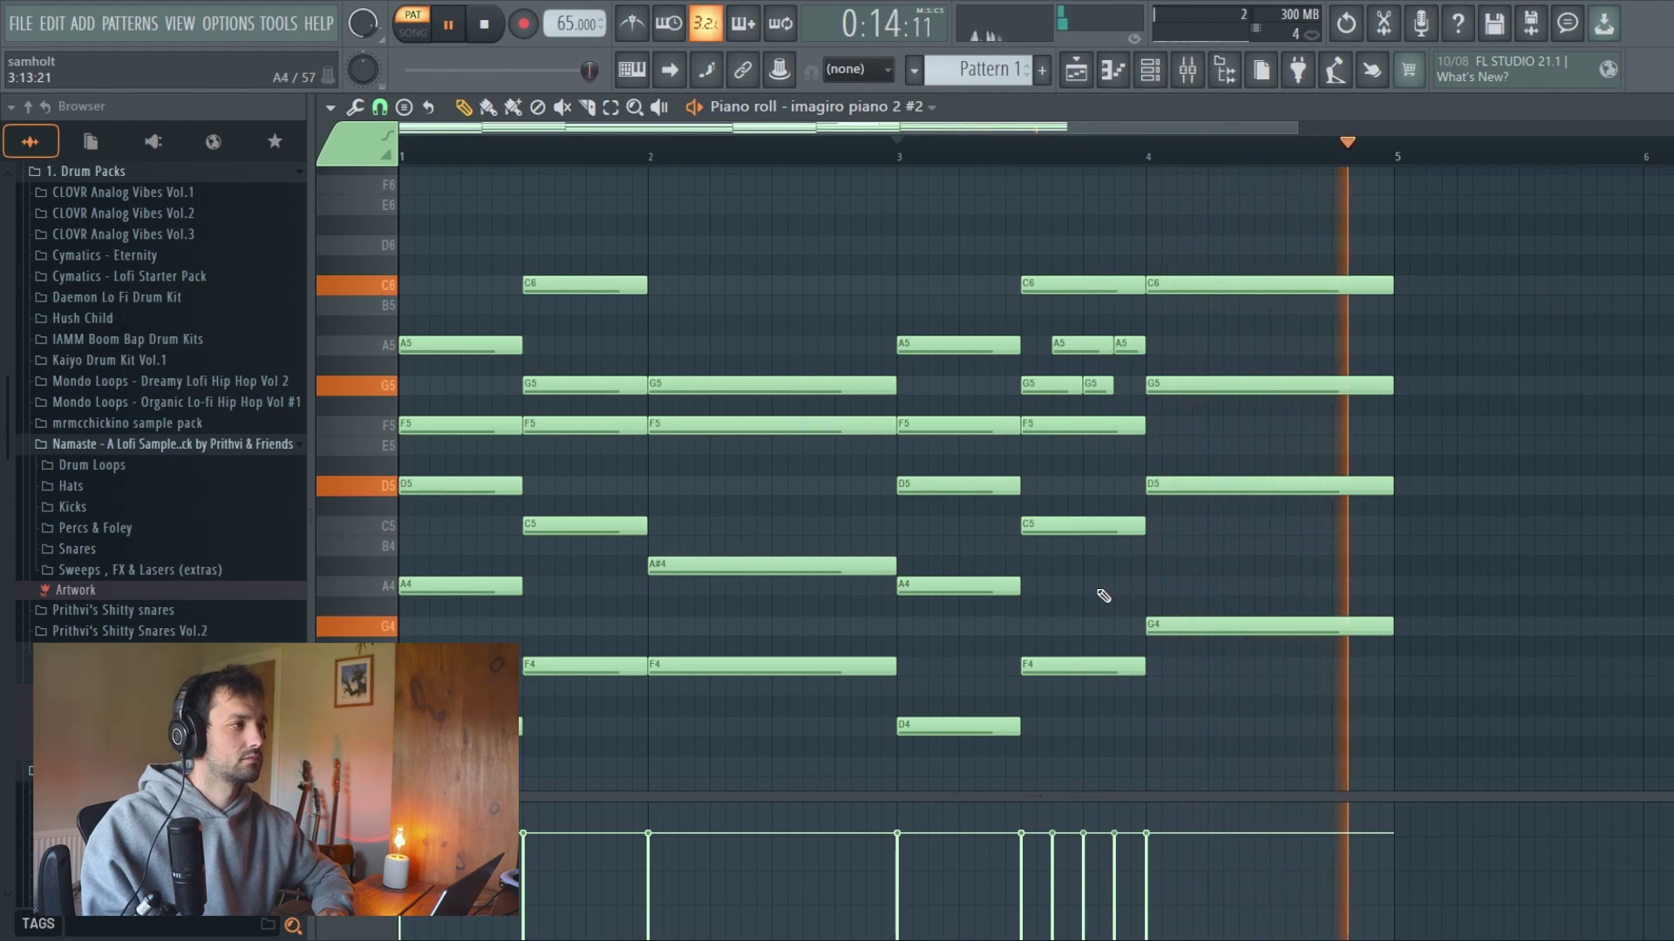
key(space)
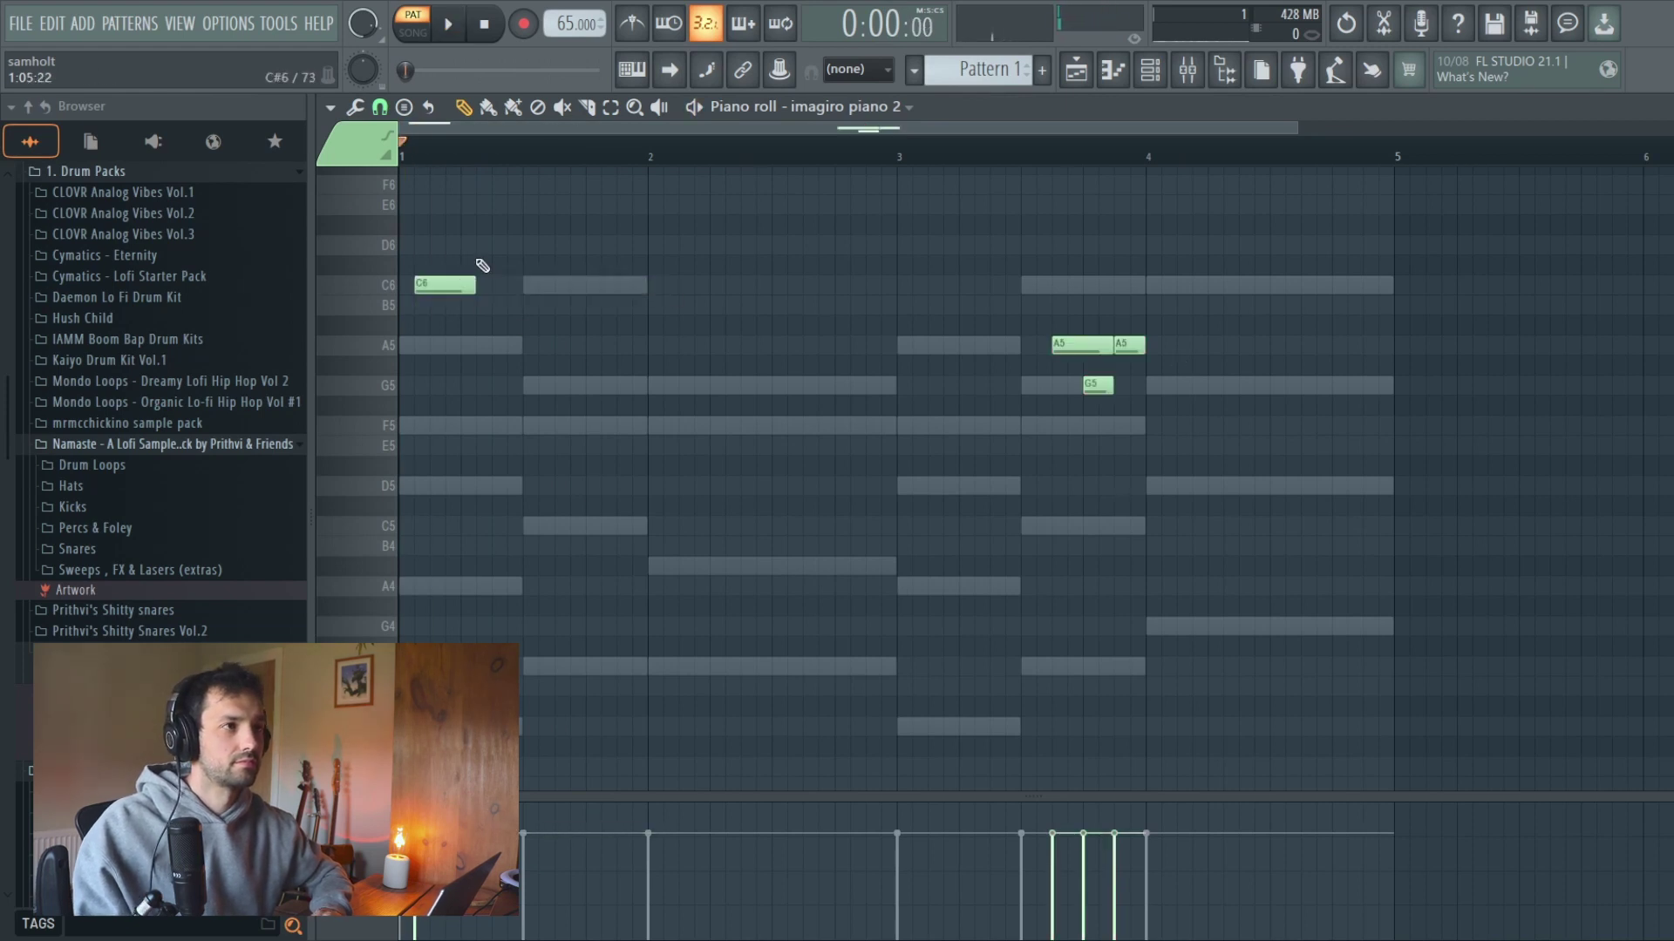
Play back the melody and delete its E6 note in bar 1.
key(space)
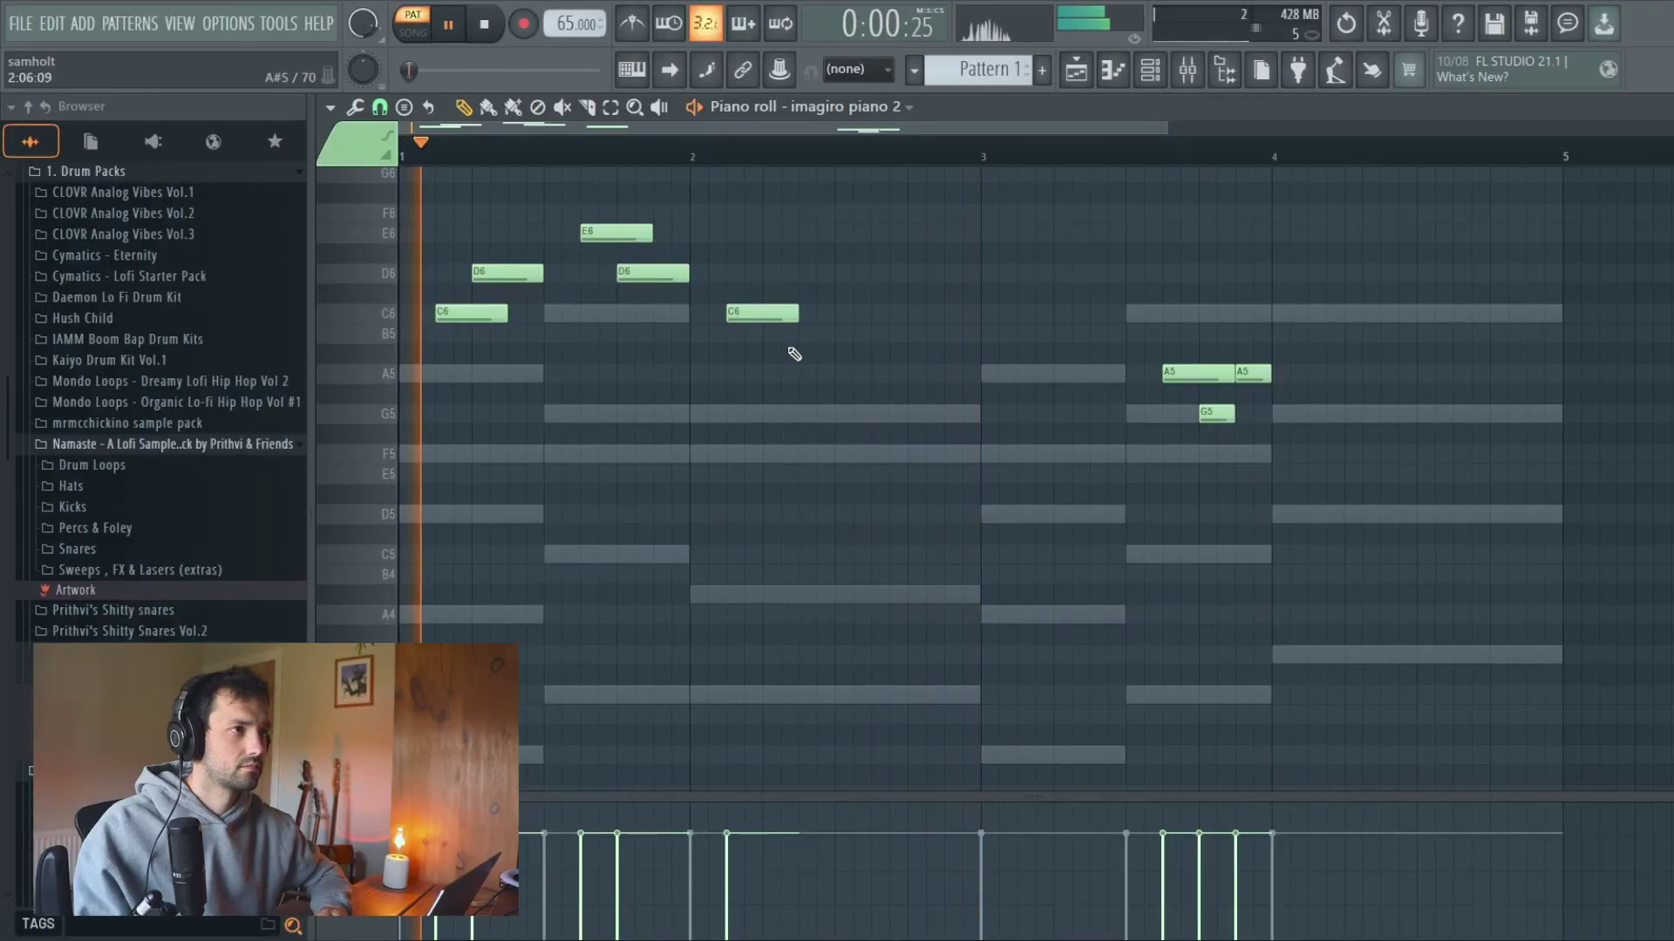
right_click(616, 233)
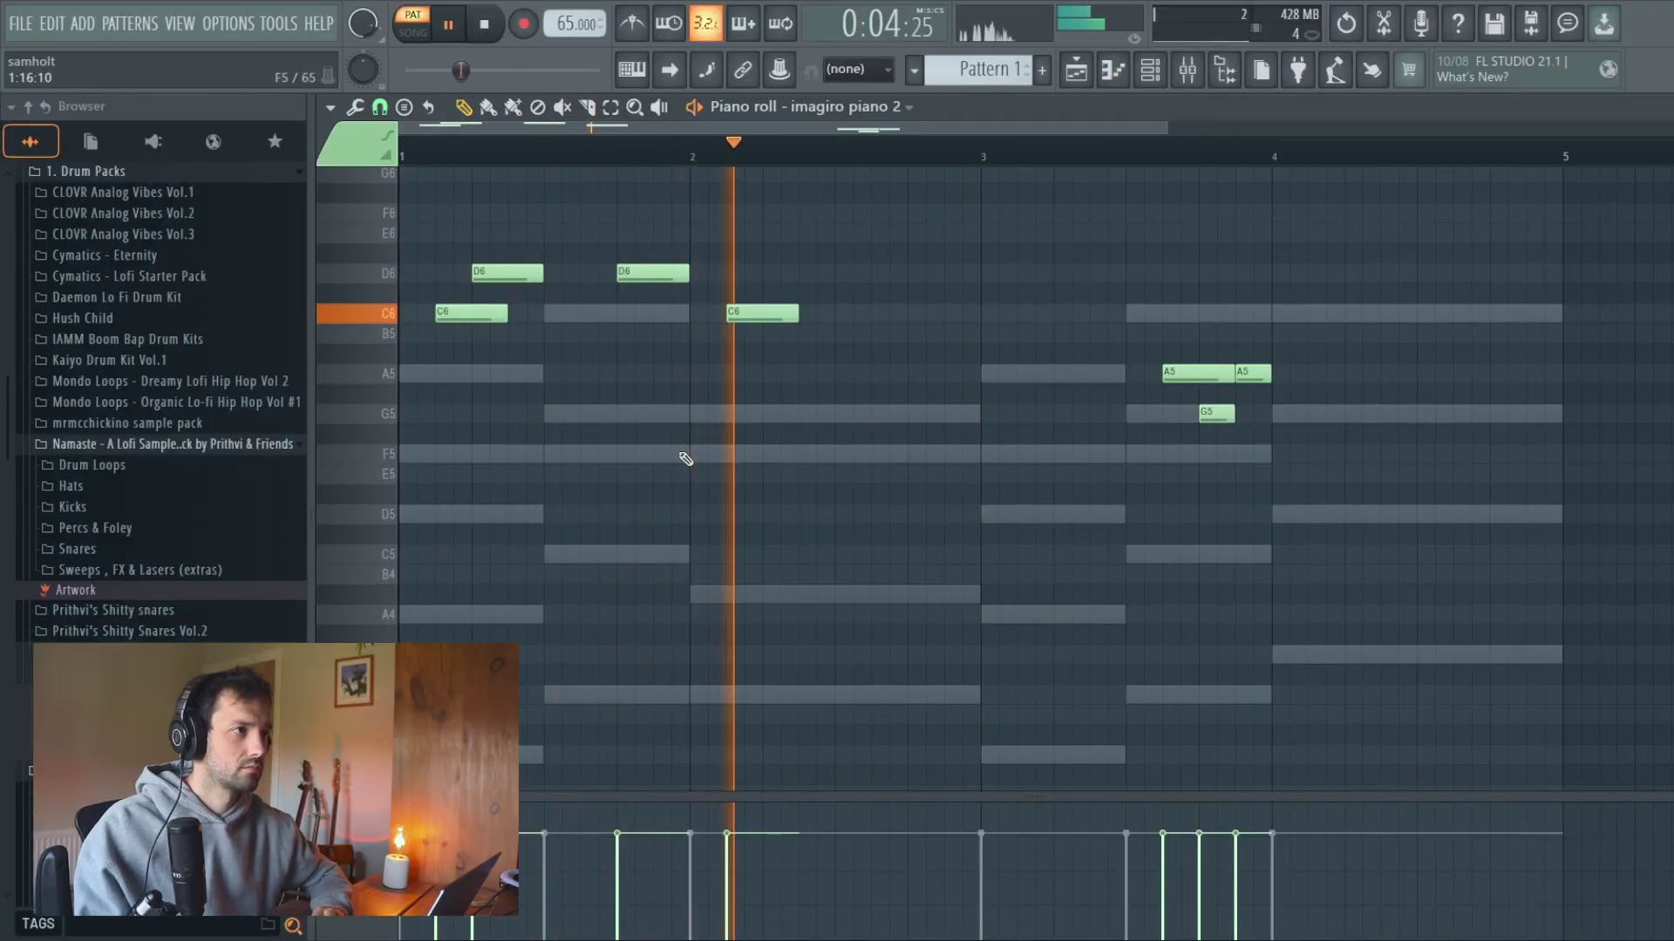
scroll(685, 458, down, 2)
key(space)
Lower the C6 melody note in bar 2 to A5.
drag(606, 314, 606, 359)
drag(606, 365, 605, 375)
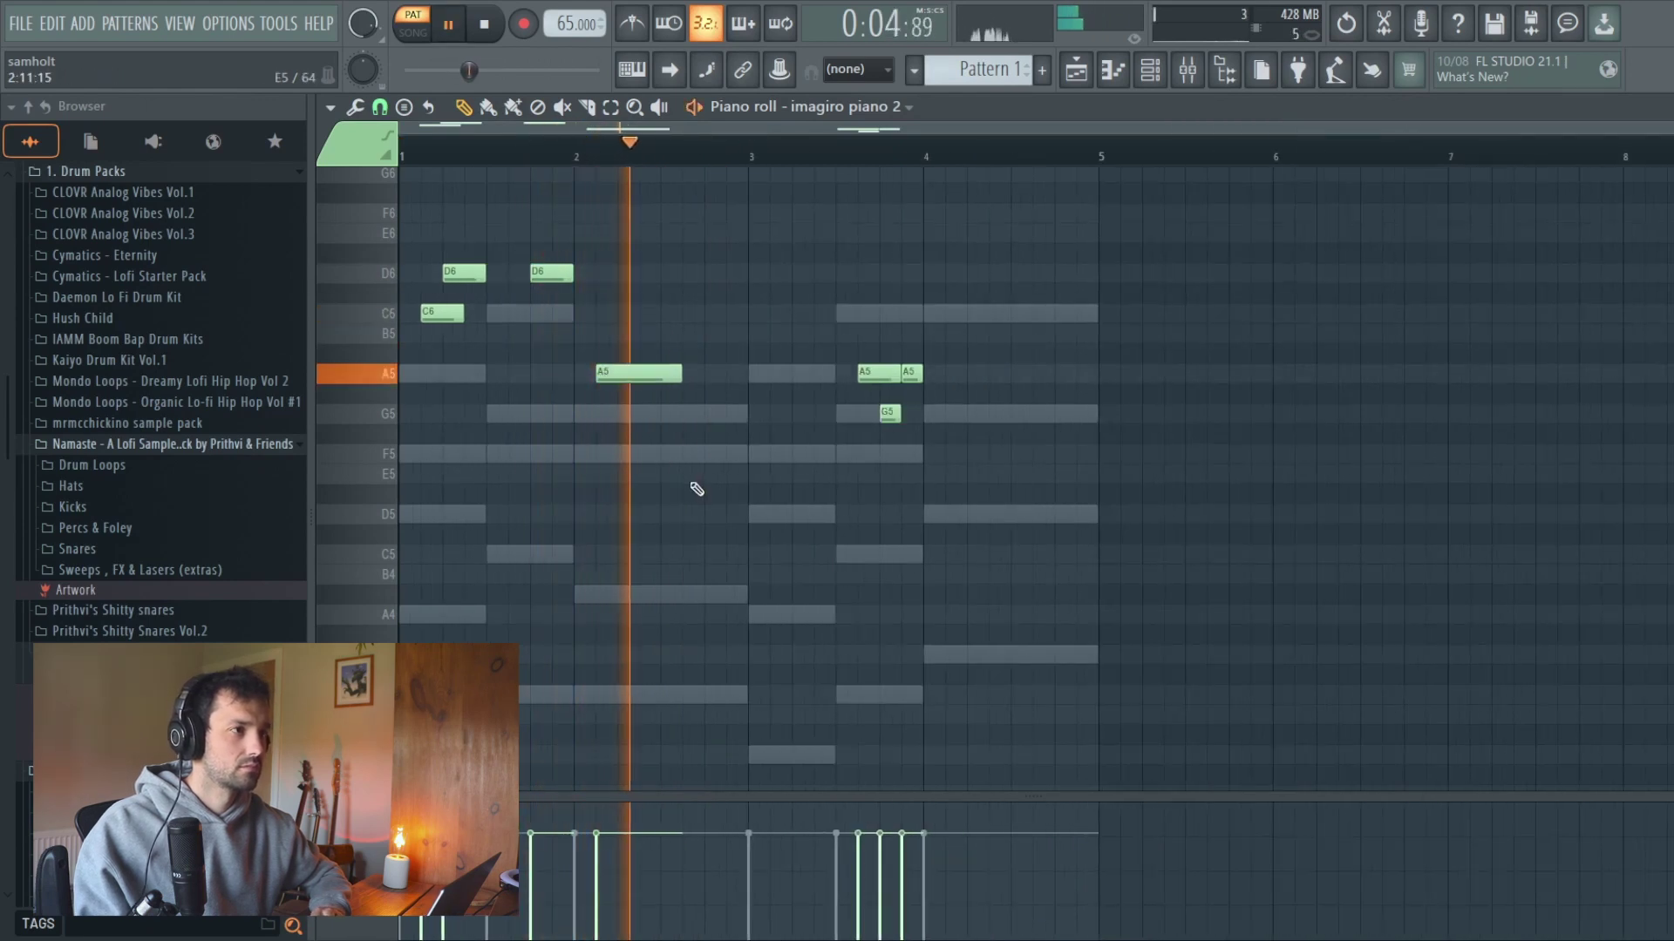
drag(615, 247, 783, 301)
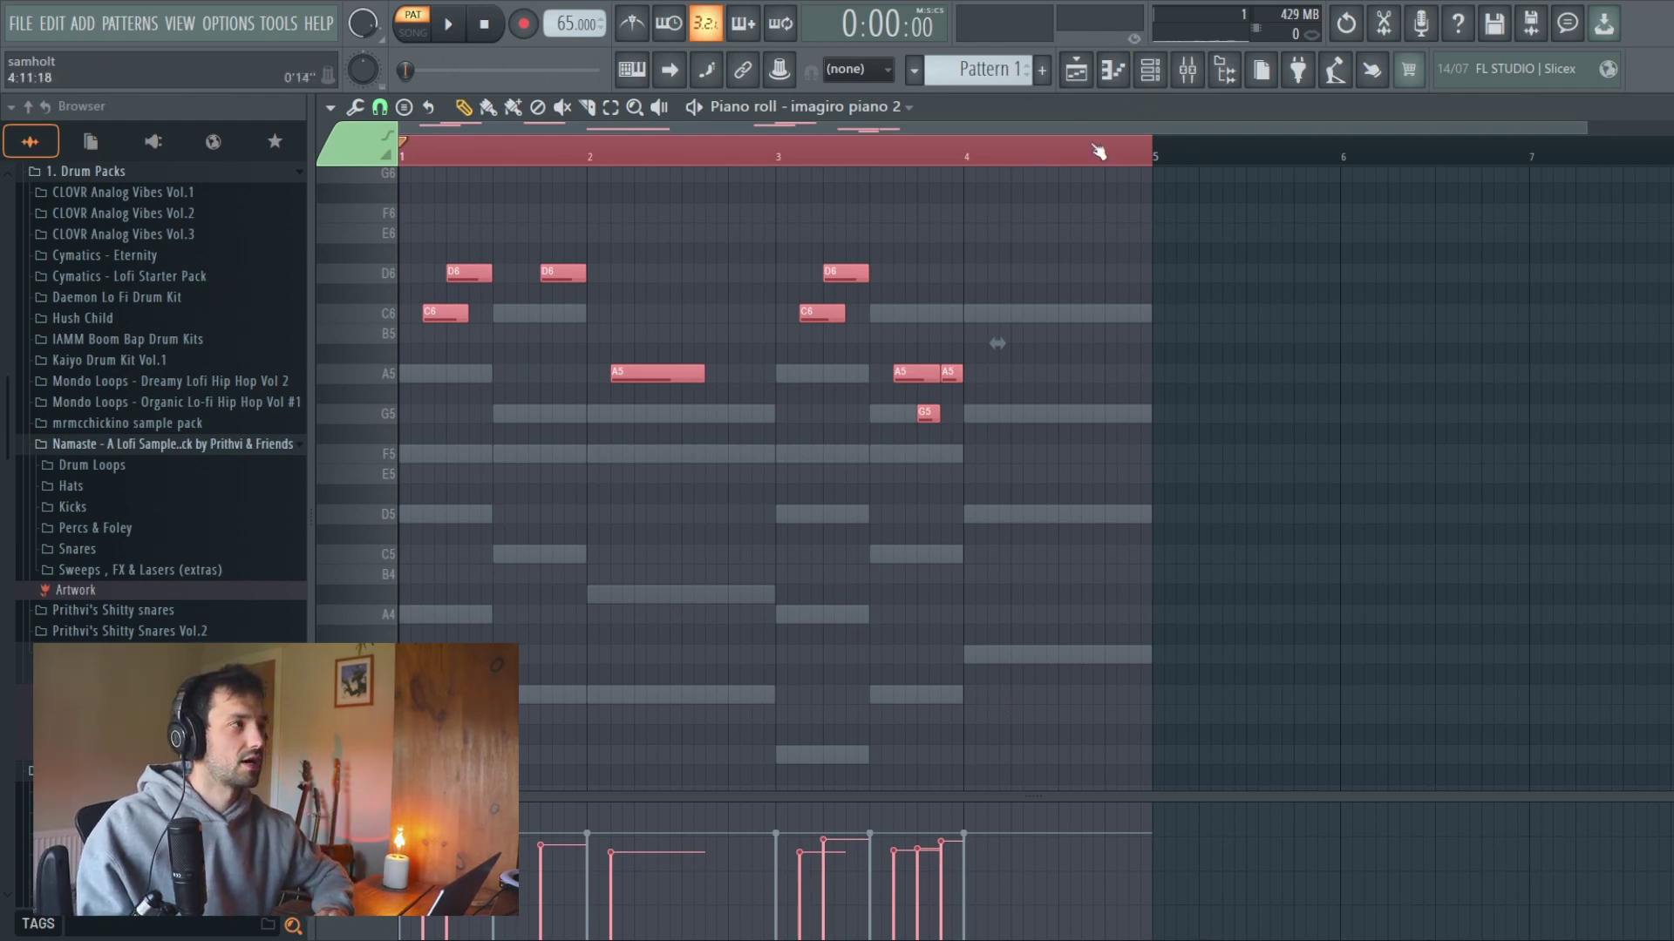
Select all chord notes on imagiro piano 2 #2, adjust their velocity levels for slight variation, and clear the selection.
click(1153, 75)
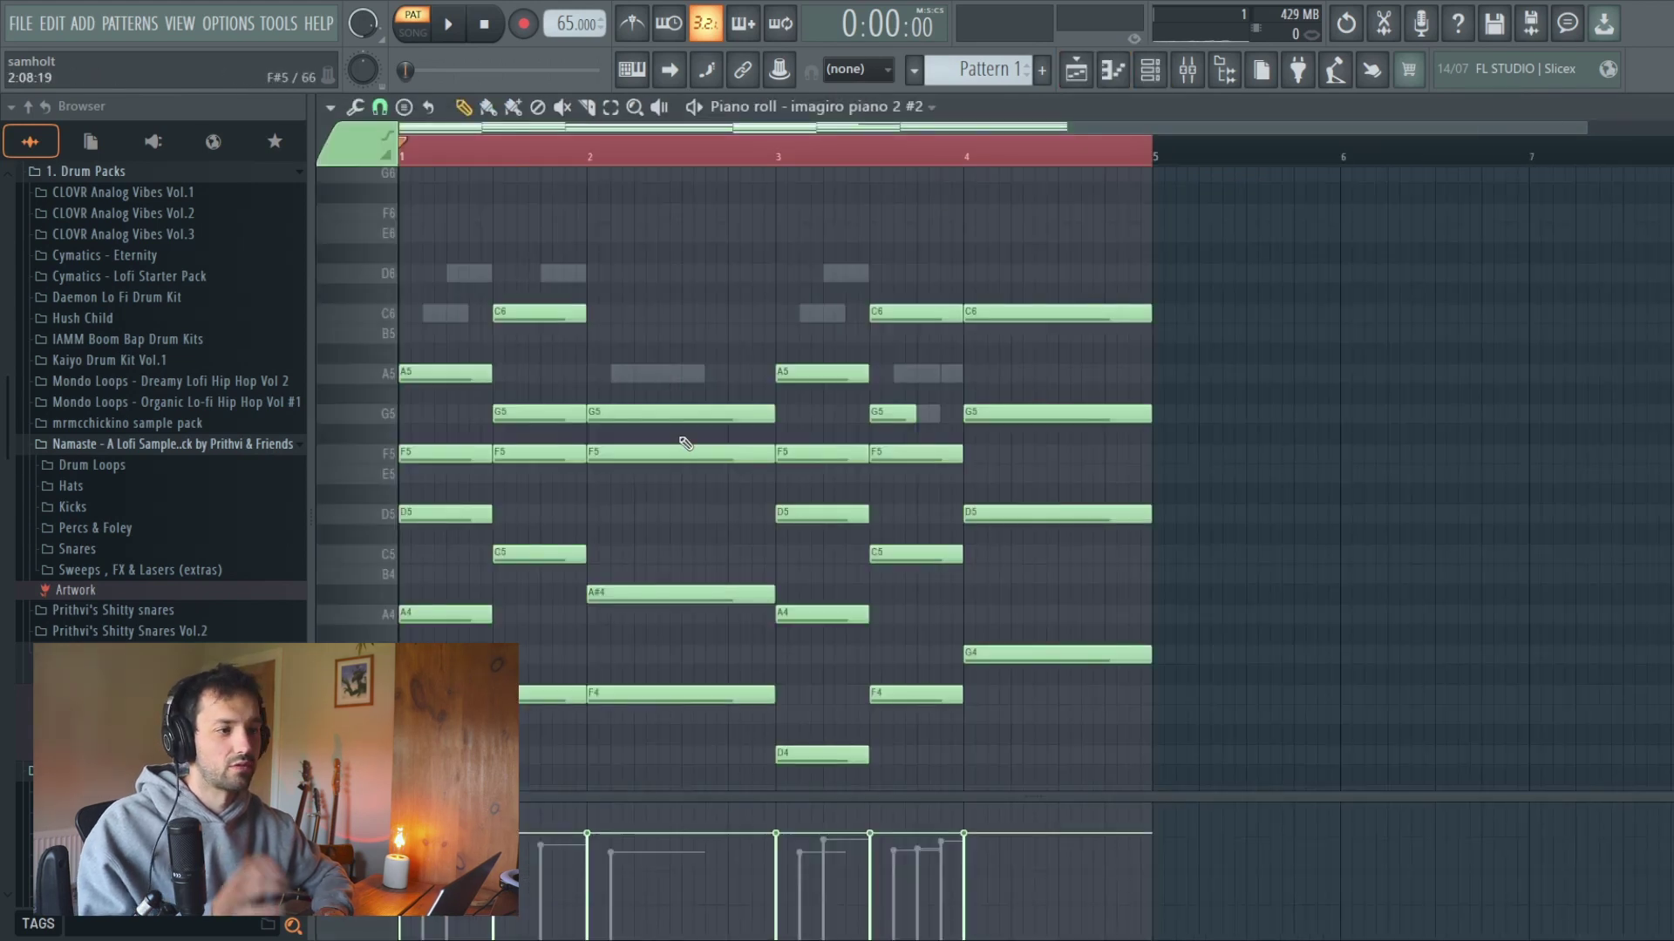
scroll(686, 444, down, 3)
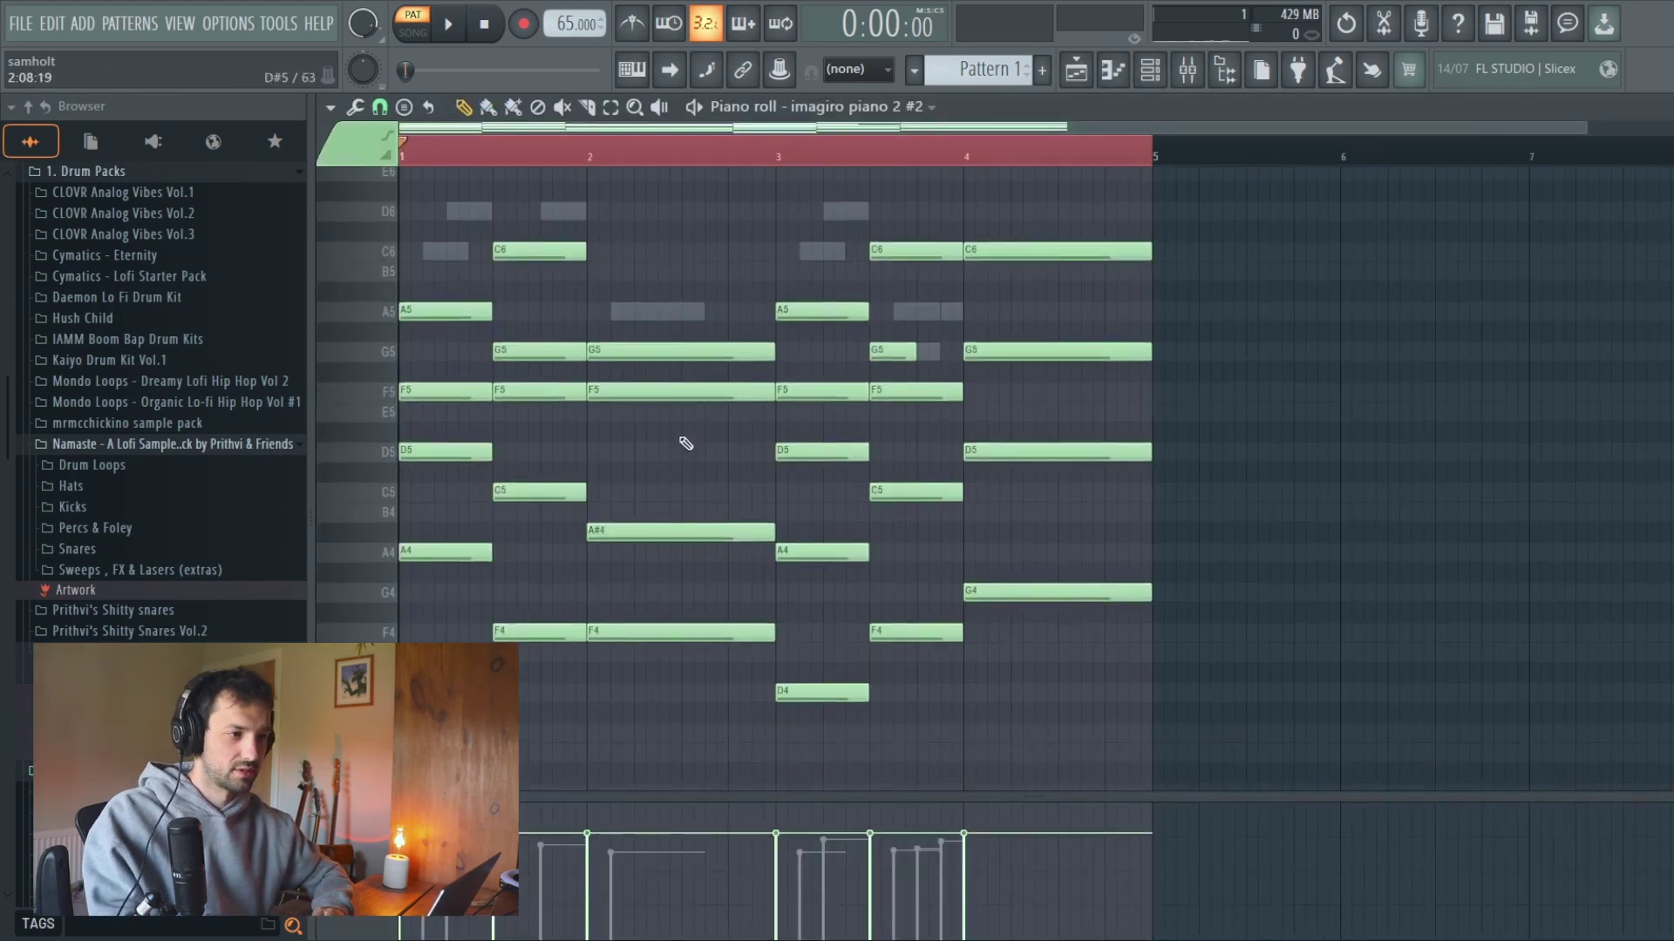
key(ctrl+a)
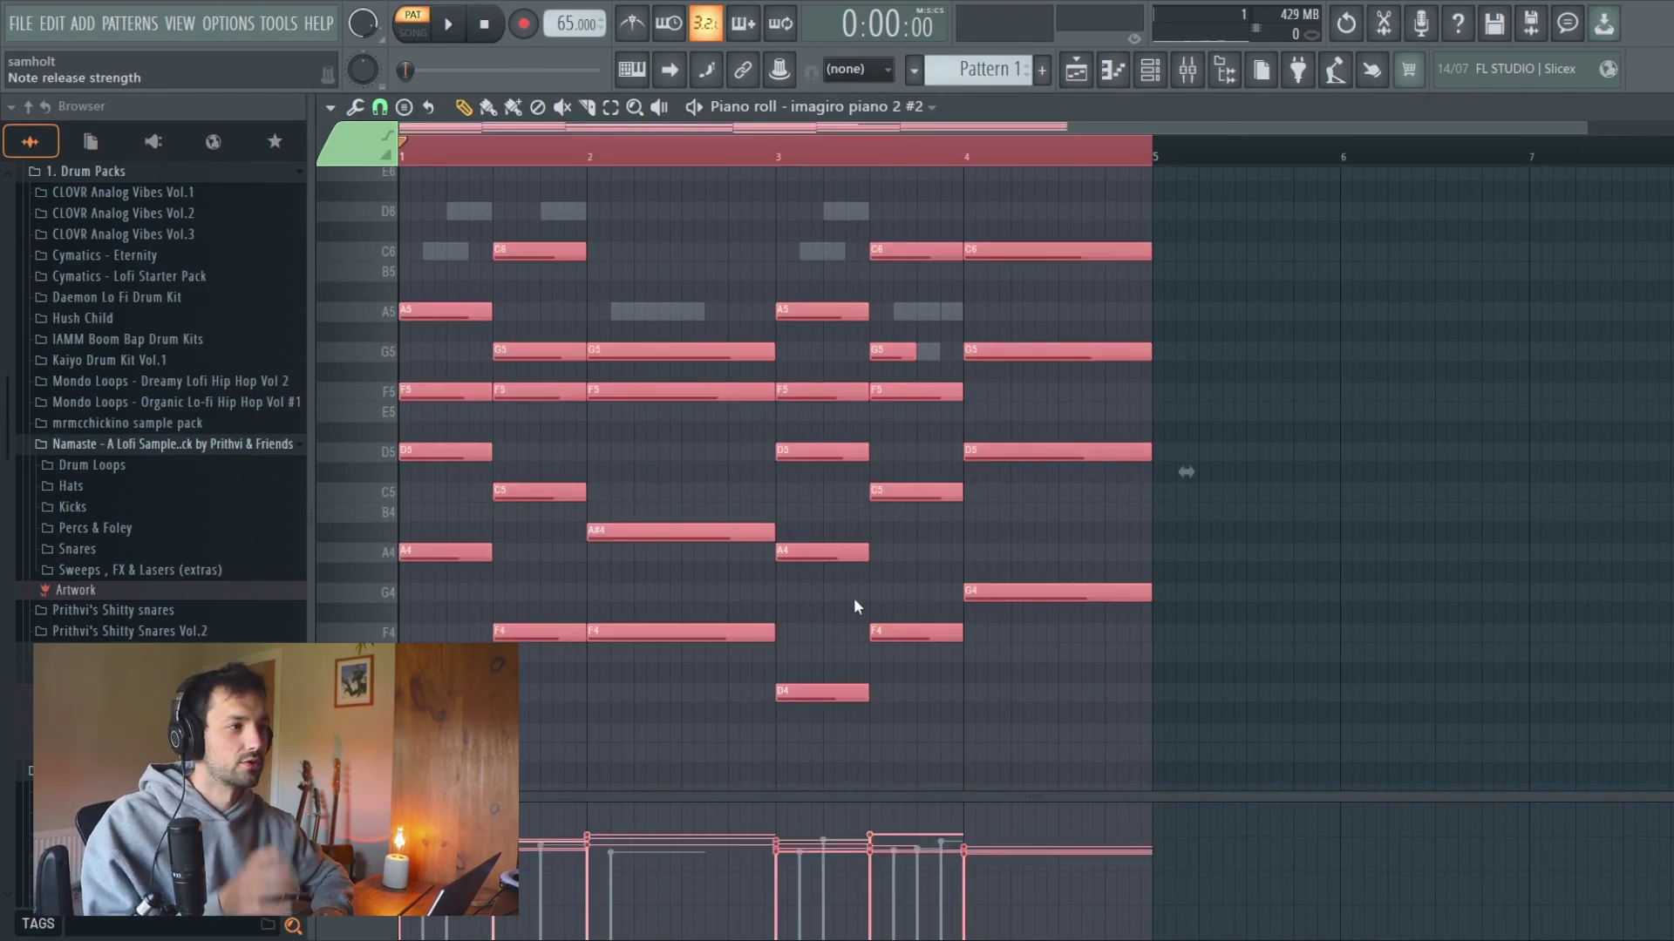
drag(835, 583, 835, 544)
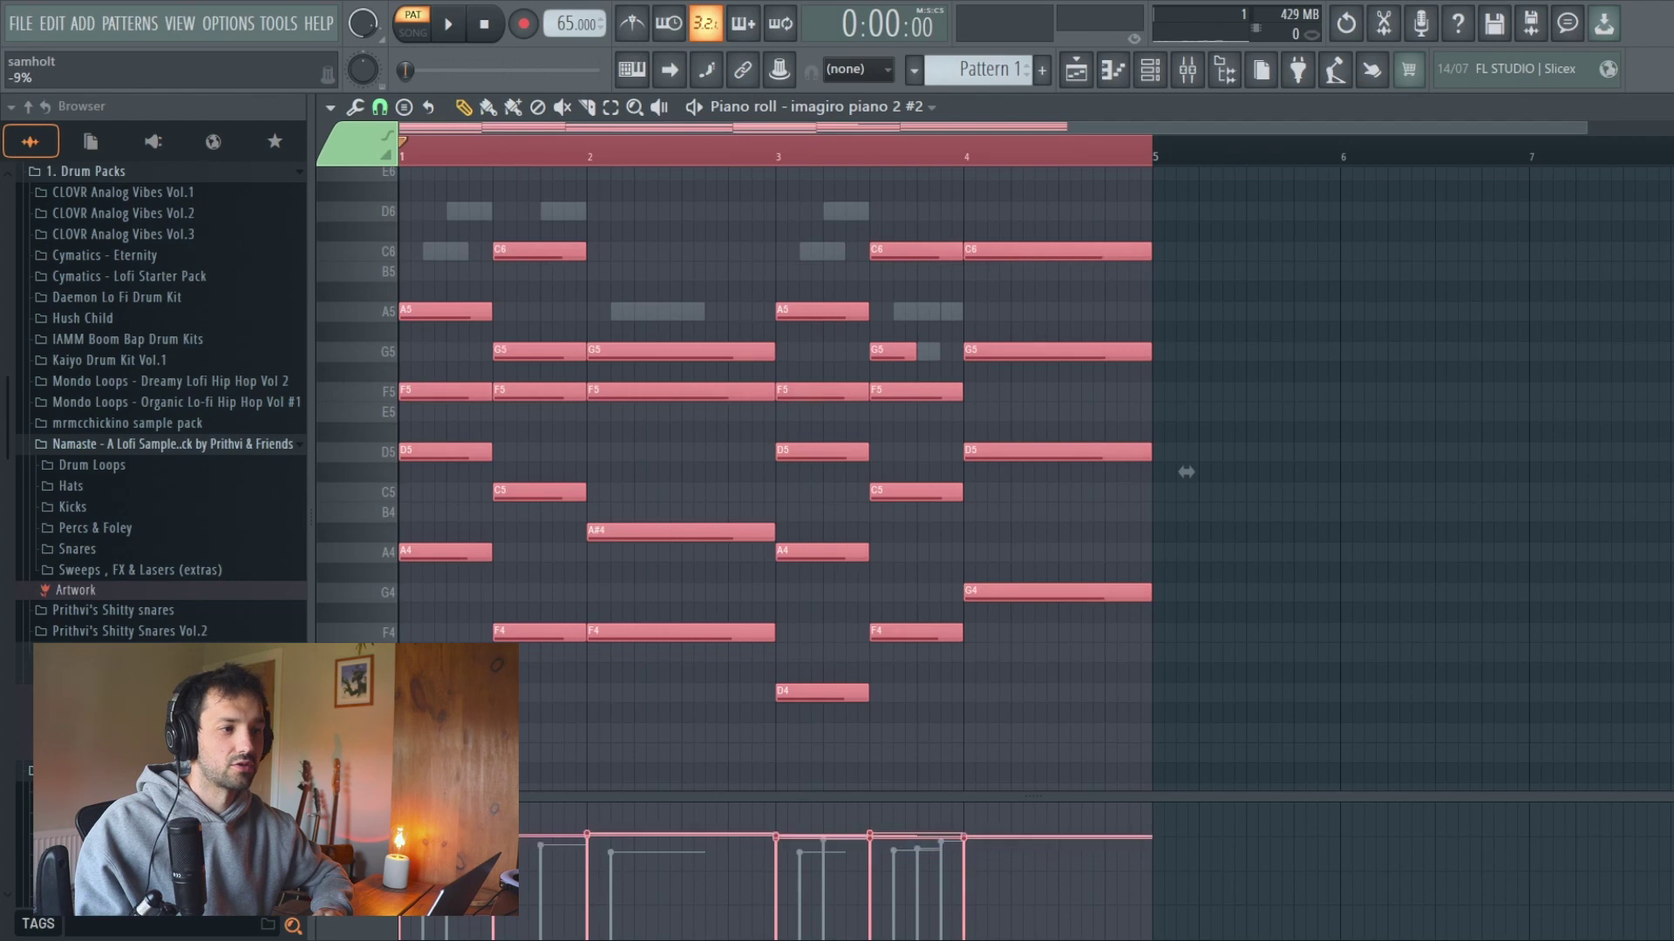
drag(1186, 472, 1187, 484)
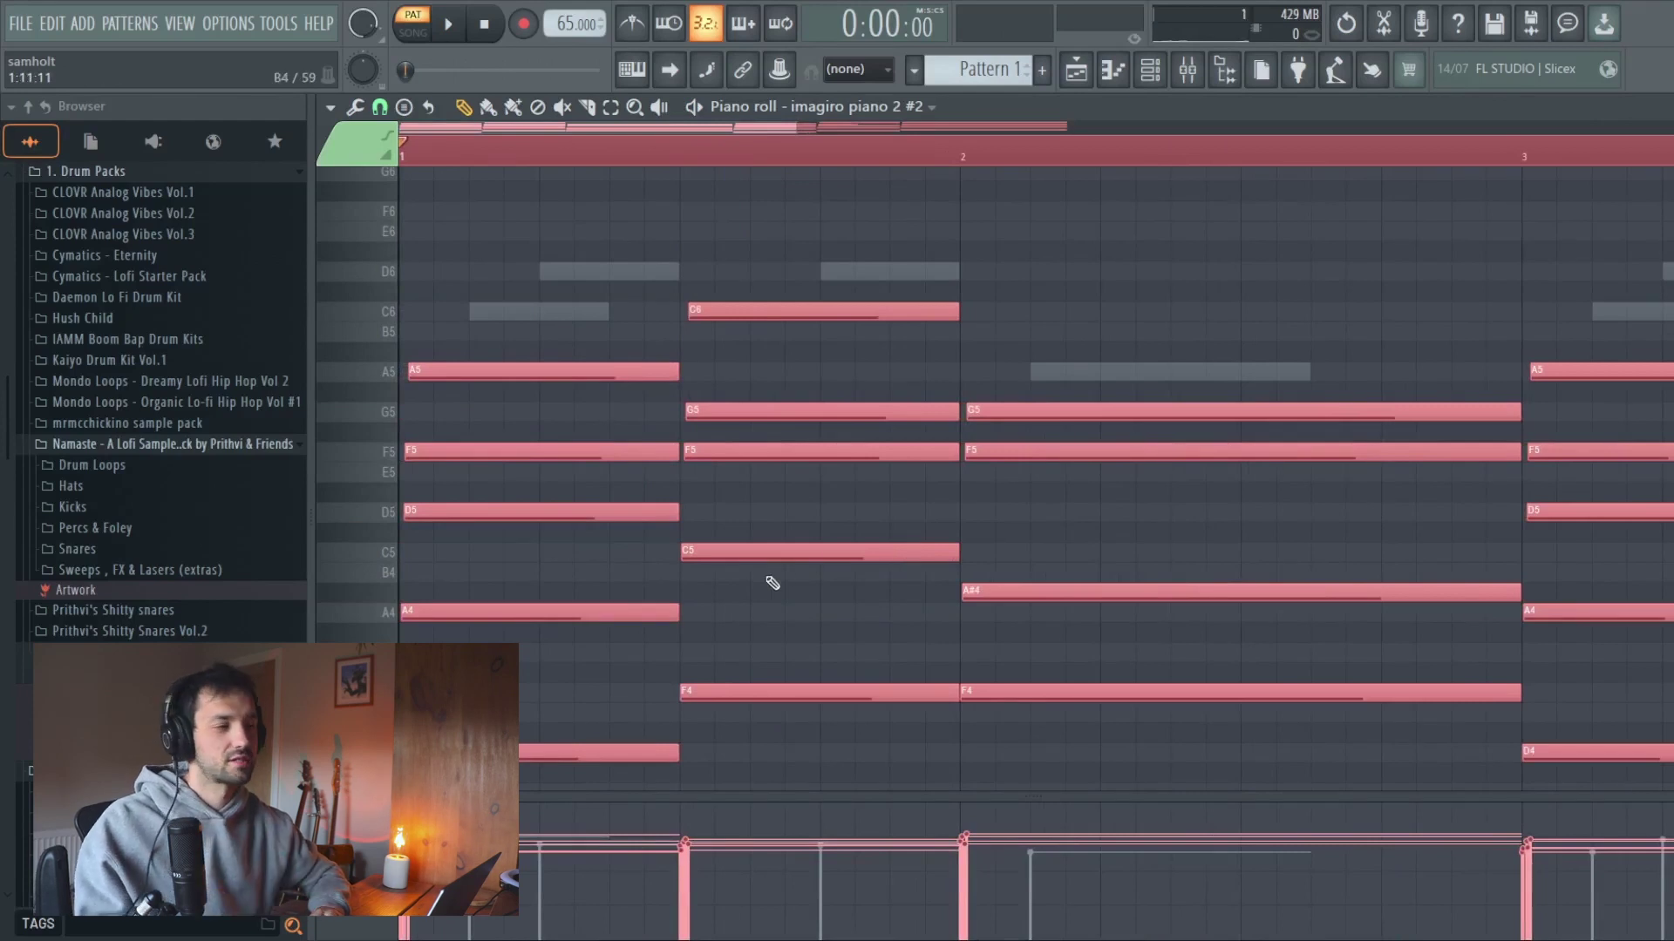
key(ctrl+d)
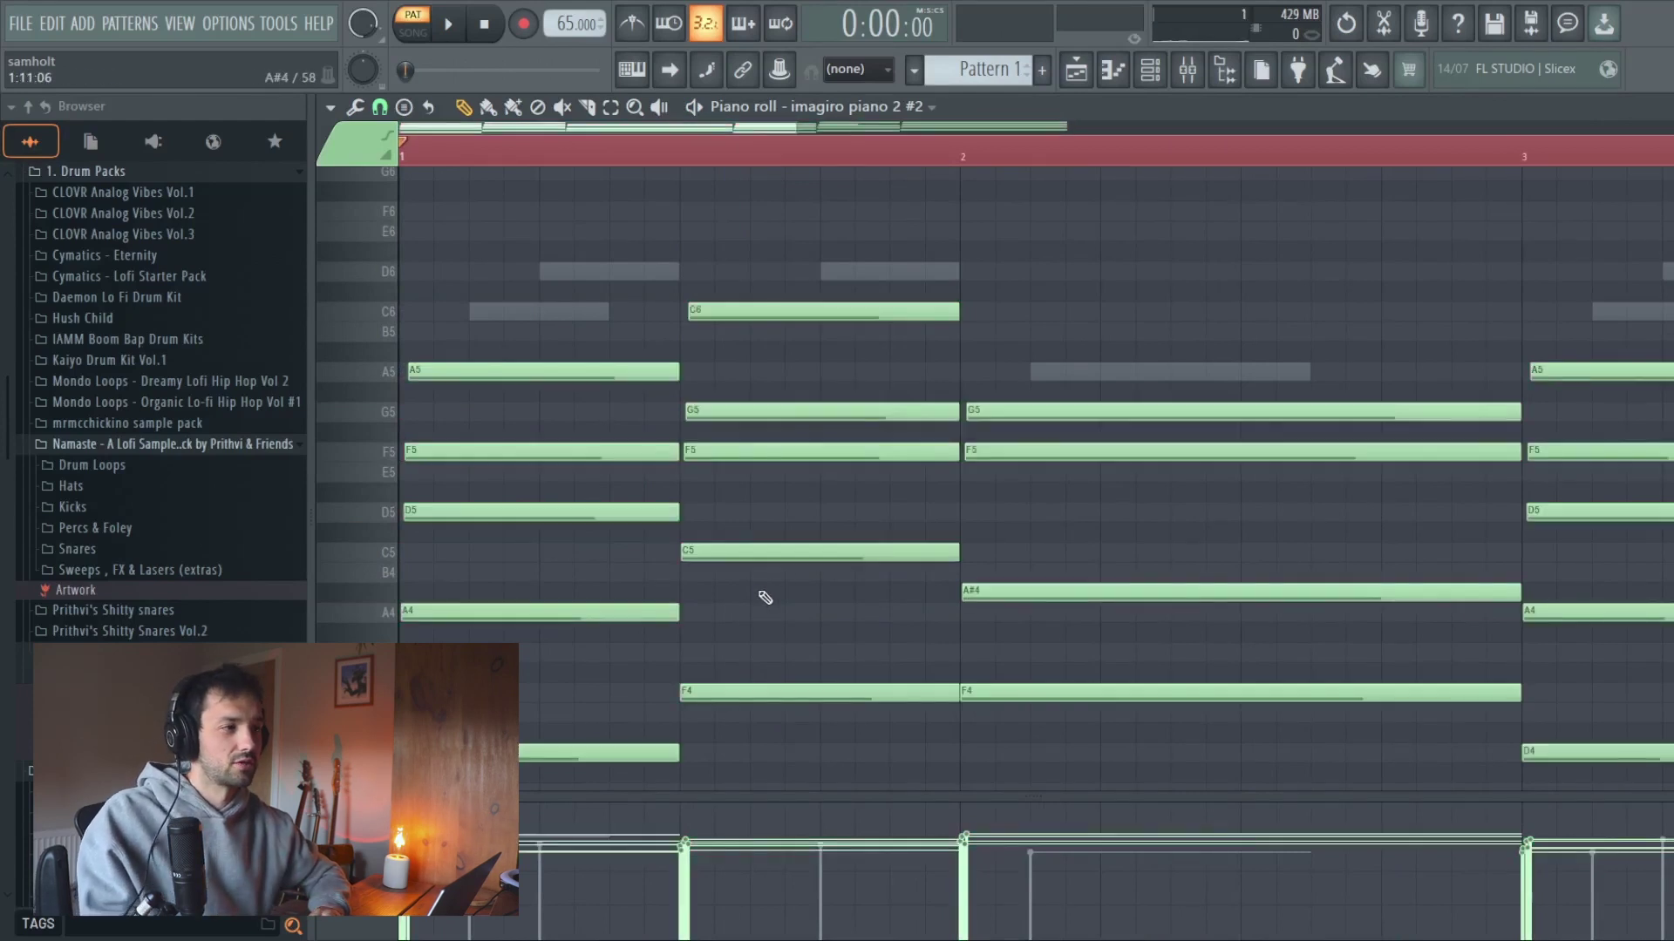
Nudge the C5 in bar 1, the F5 in bar 2 and the A4 in bar 3 slightly earlier, off the grid, and play the progression.
scroll(703, 558, up, 6)
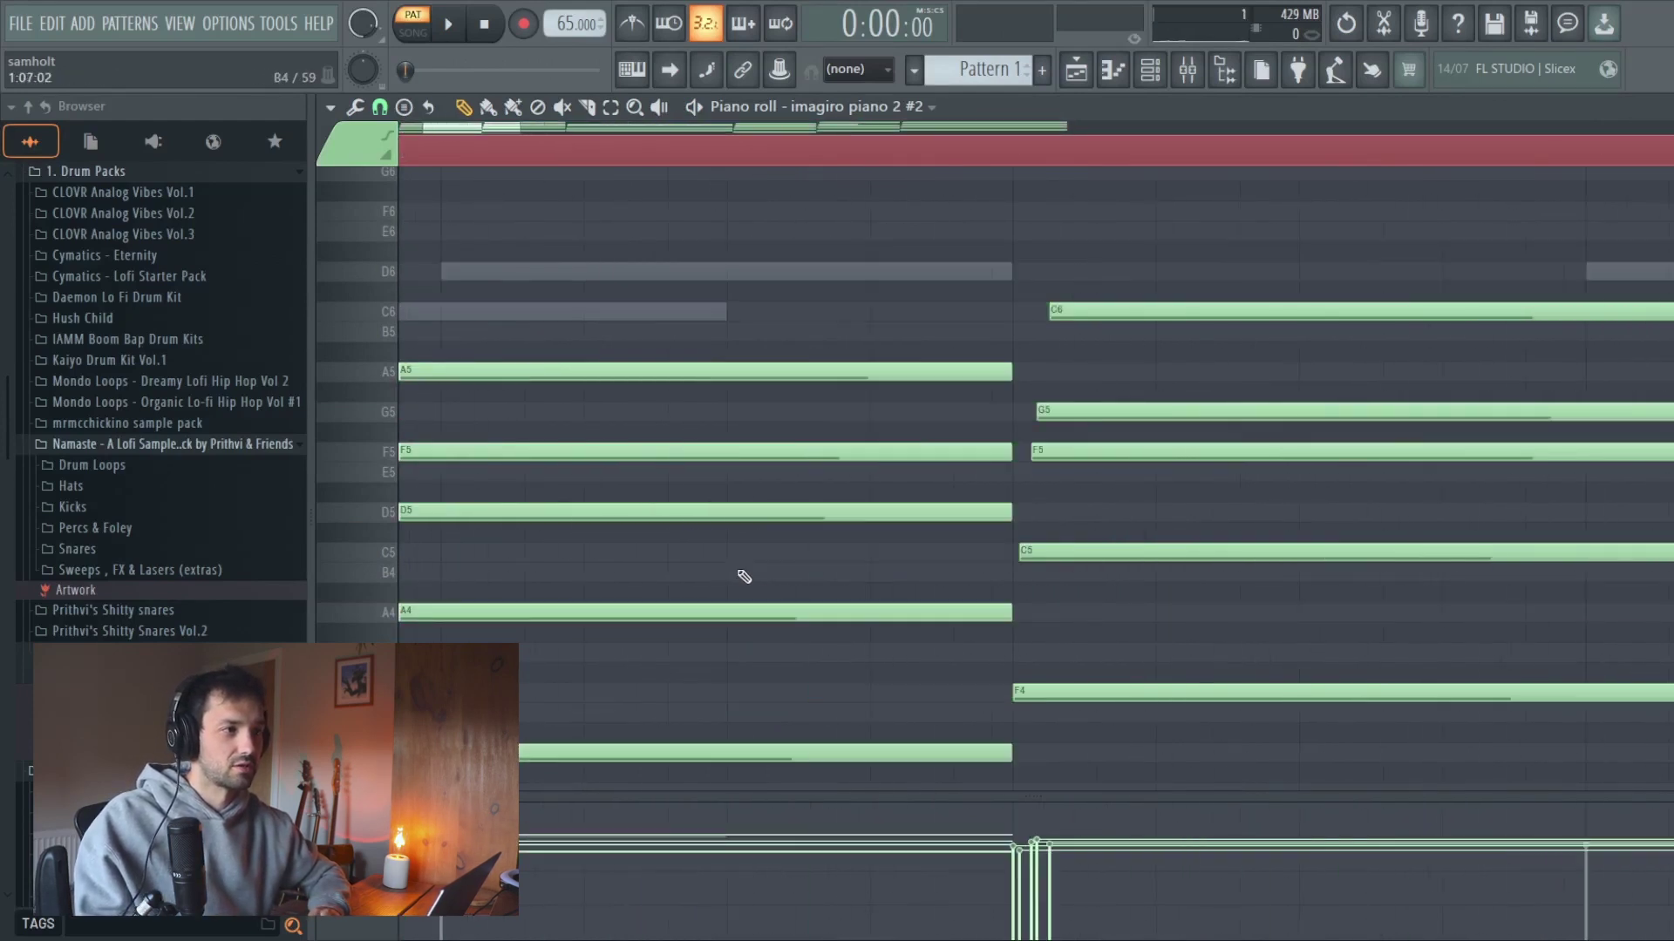
scroll(743, 576, right, 2)
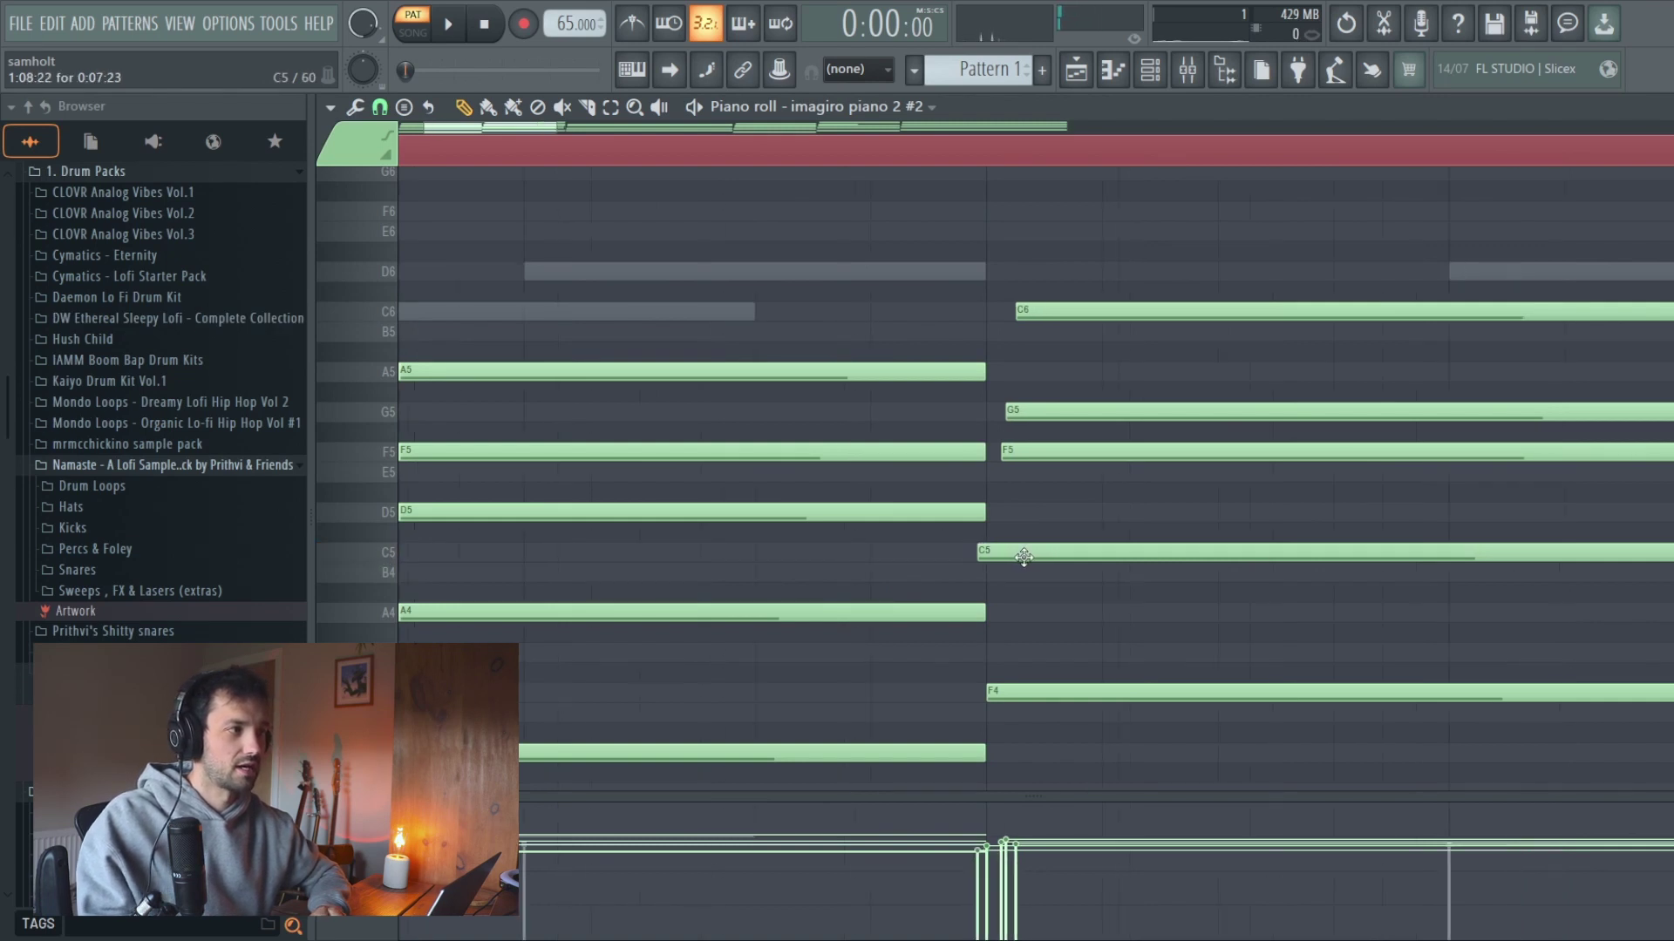
scroll(1023, 557, down, 1)
scroll(1031, 564, right, 8)
scroll(1030, 564, left, 5)
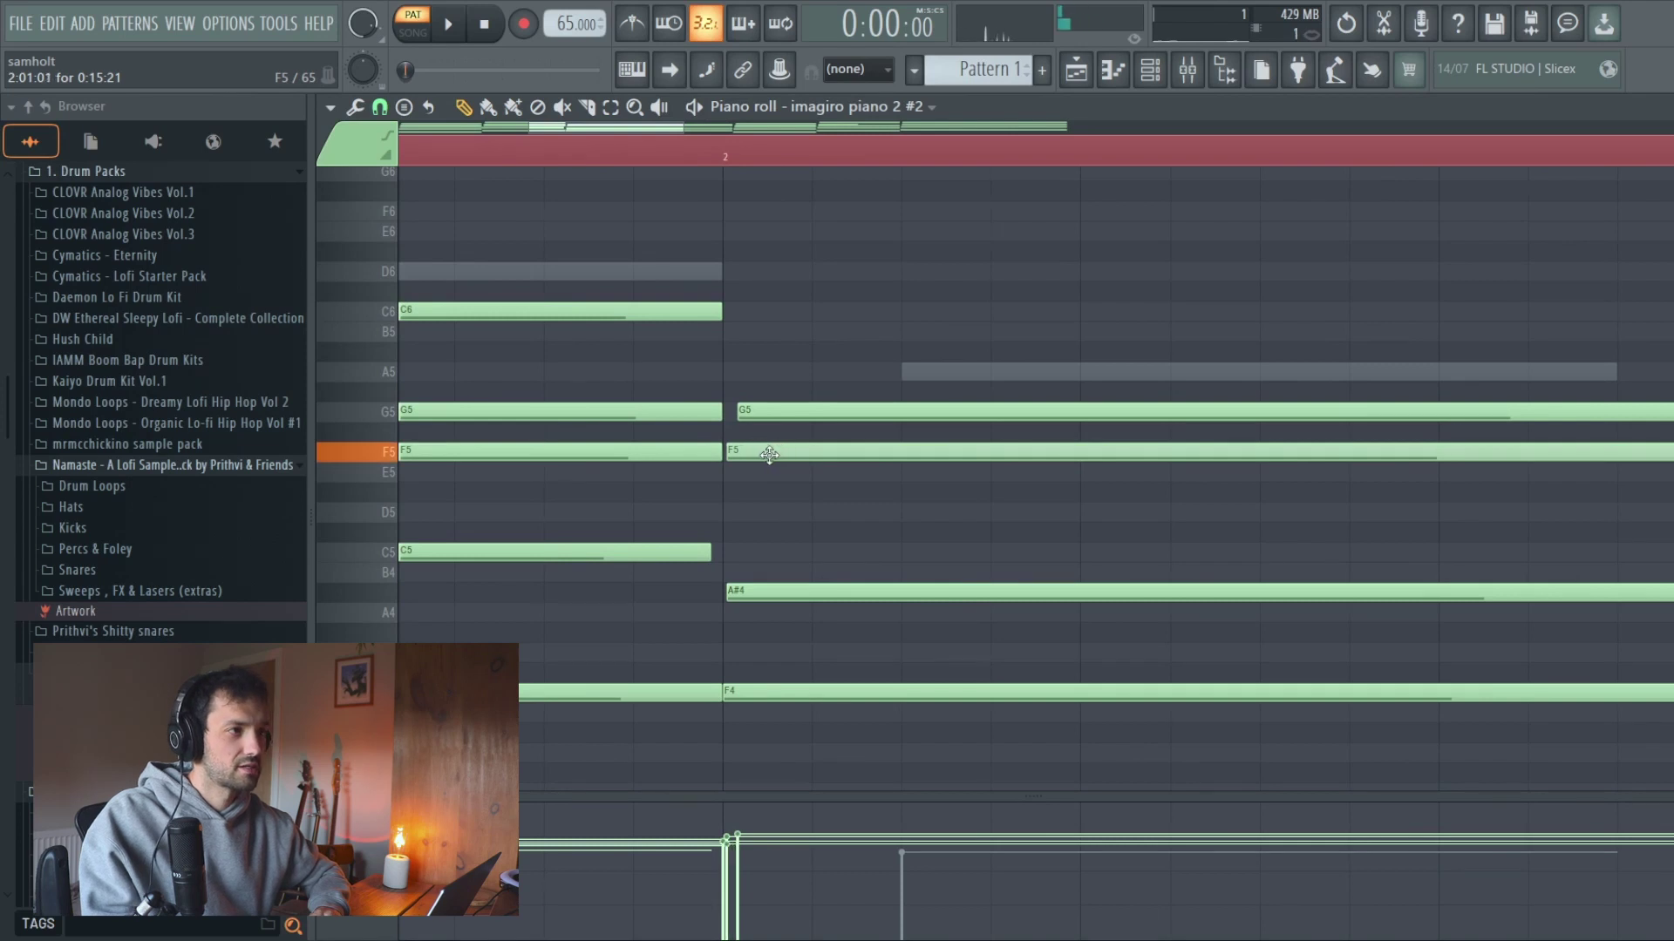
scroll(769, 454, right, 3)
scroll(834, 454, right, 6)
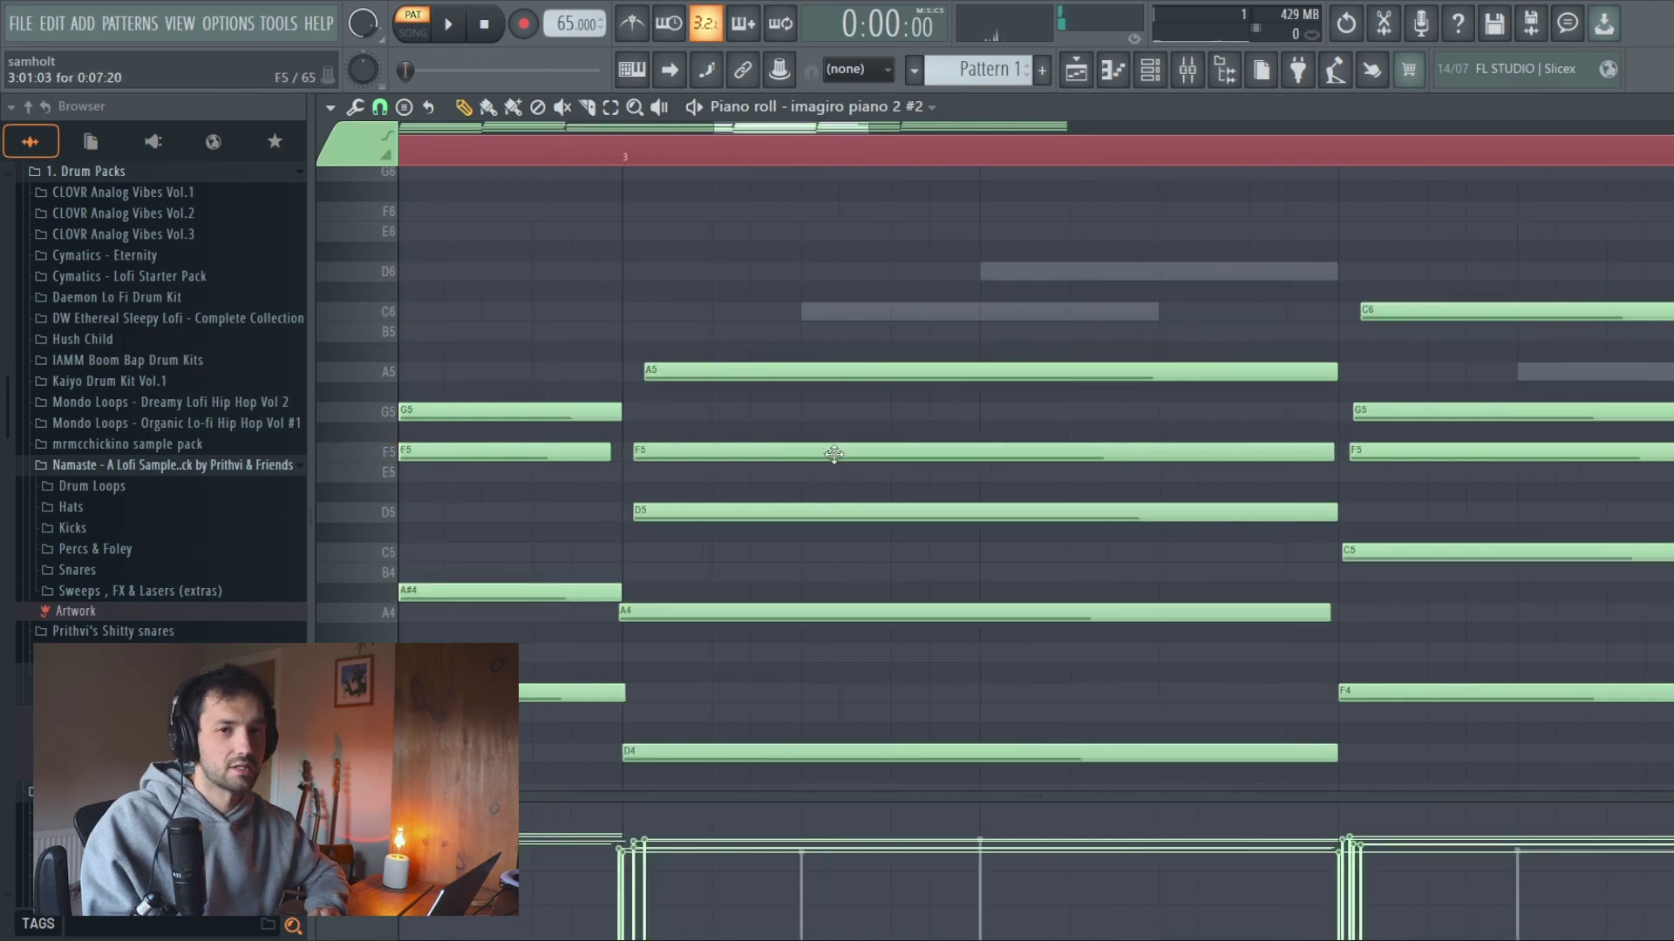
scroll(956, 437, down, 5)
key(space)
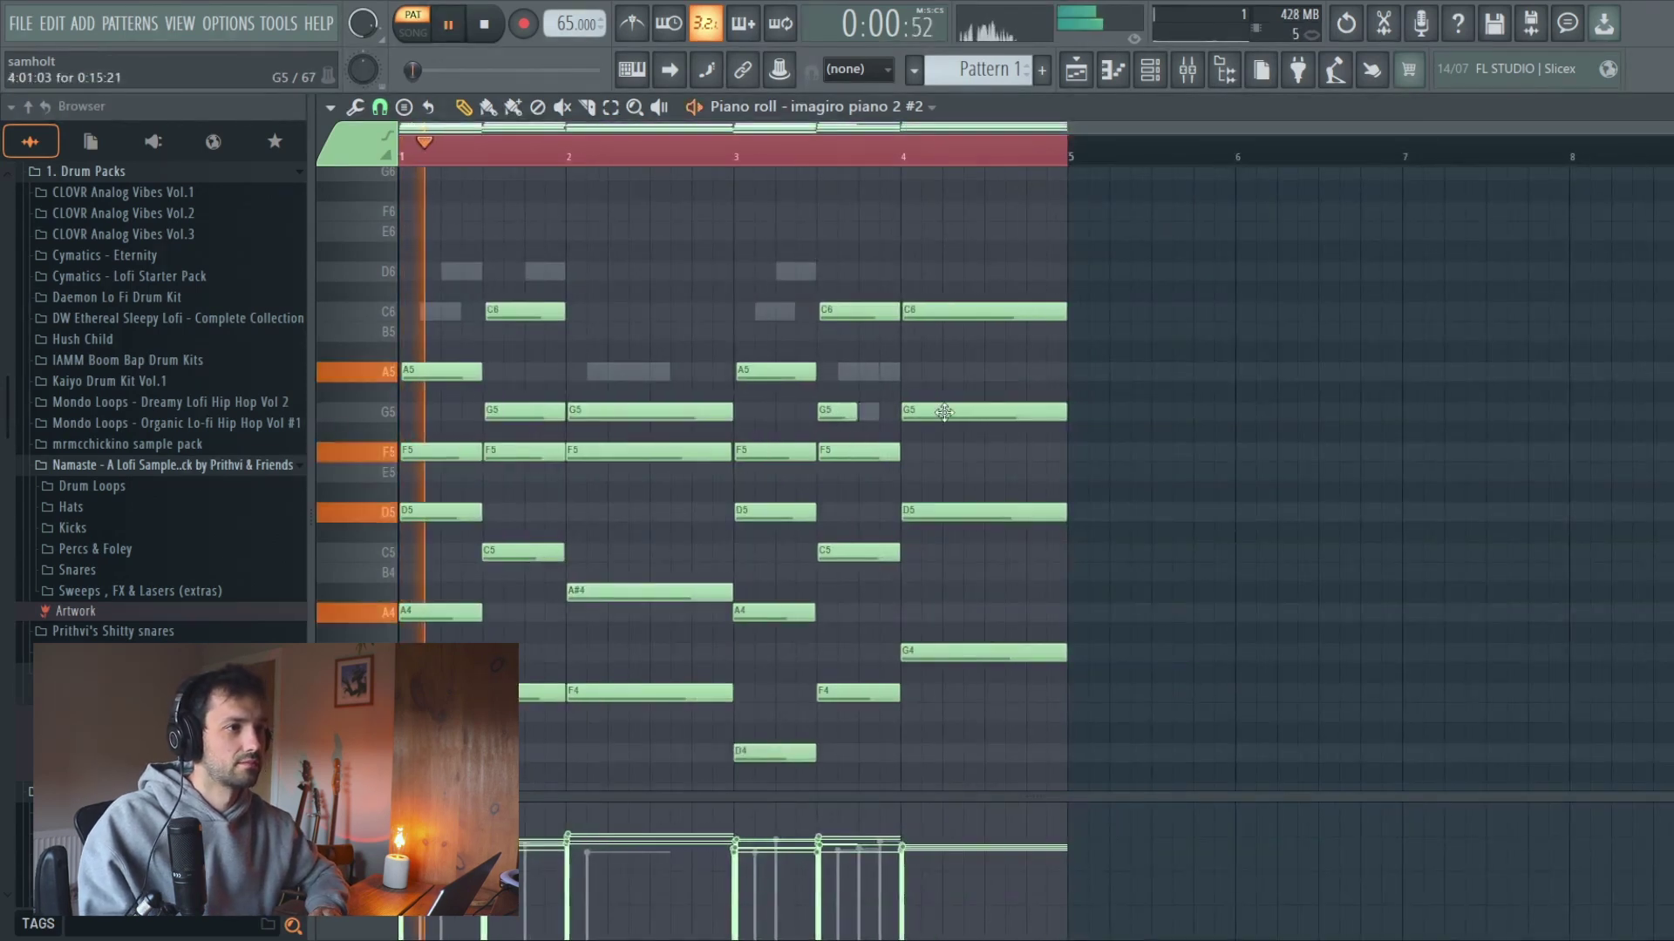
Offset the upper chord notes in bar 3 slightly from the grid while playing the progression.
scroll(515, 570, up, 3)
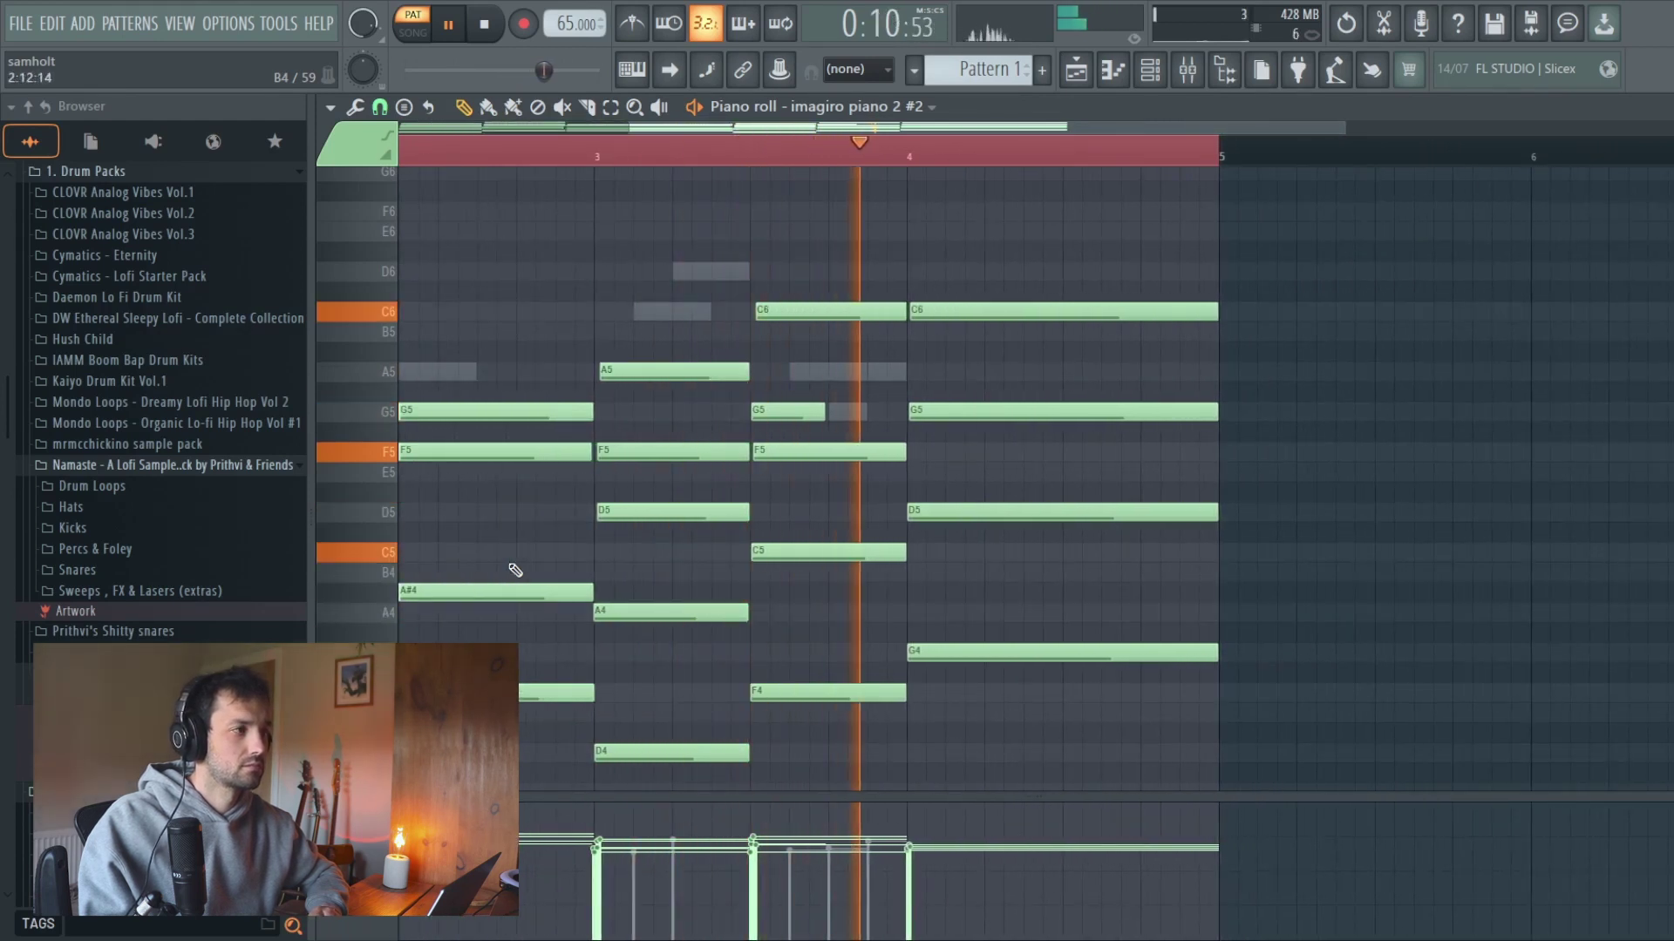
scroll(516, 570, down, 3)
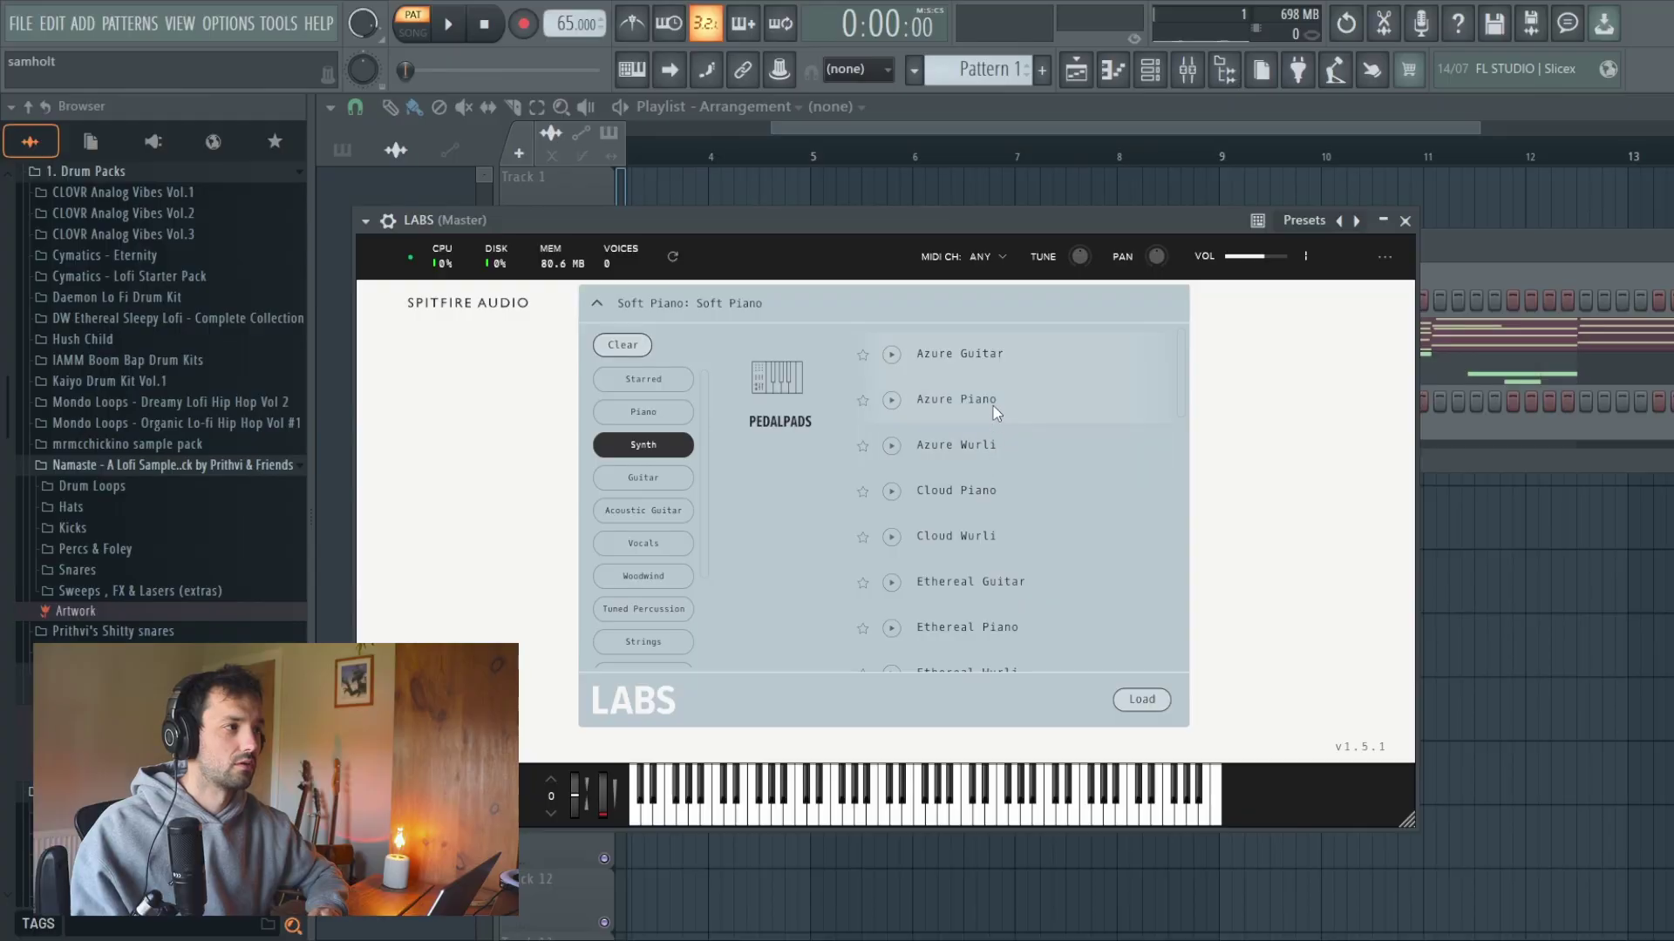
Load the Pedal Pads preset Azure Piano in LABS and close the instrument.
double_click(984, 410)
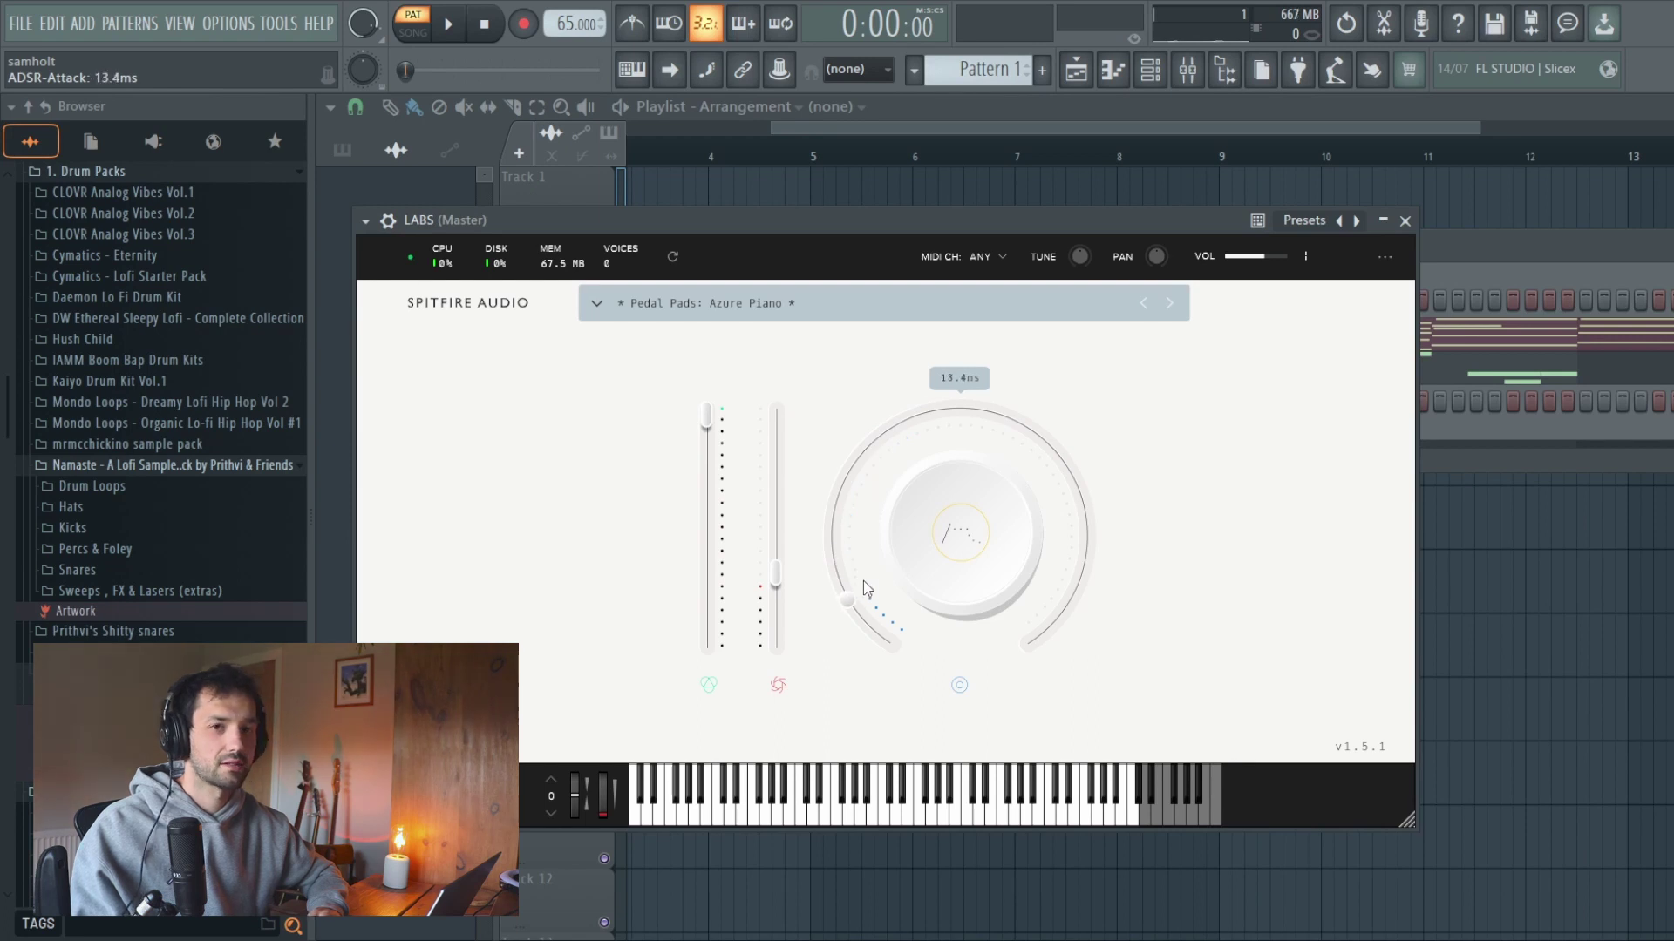
click(1406, 221)
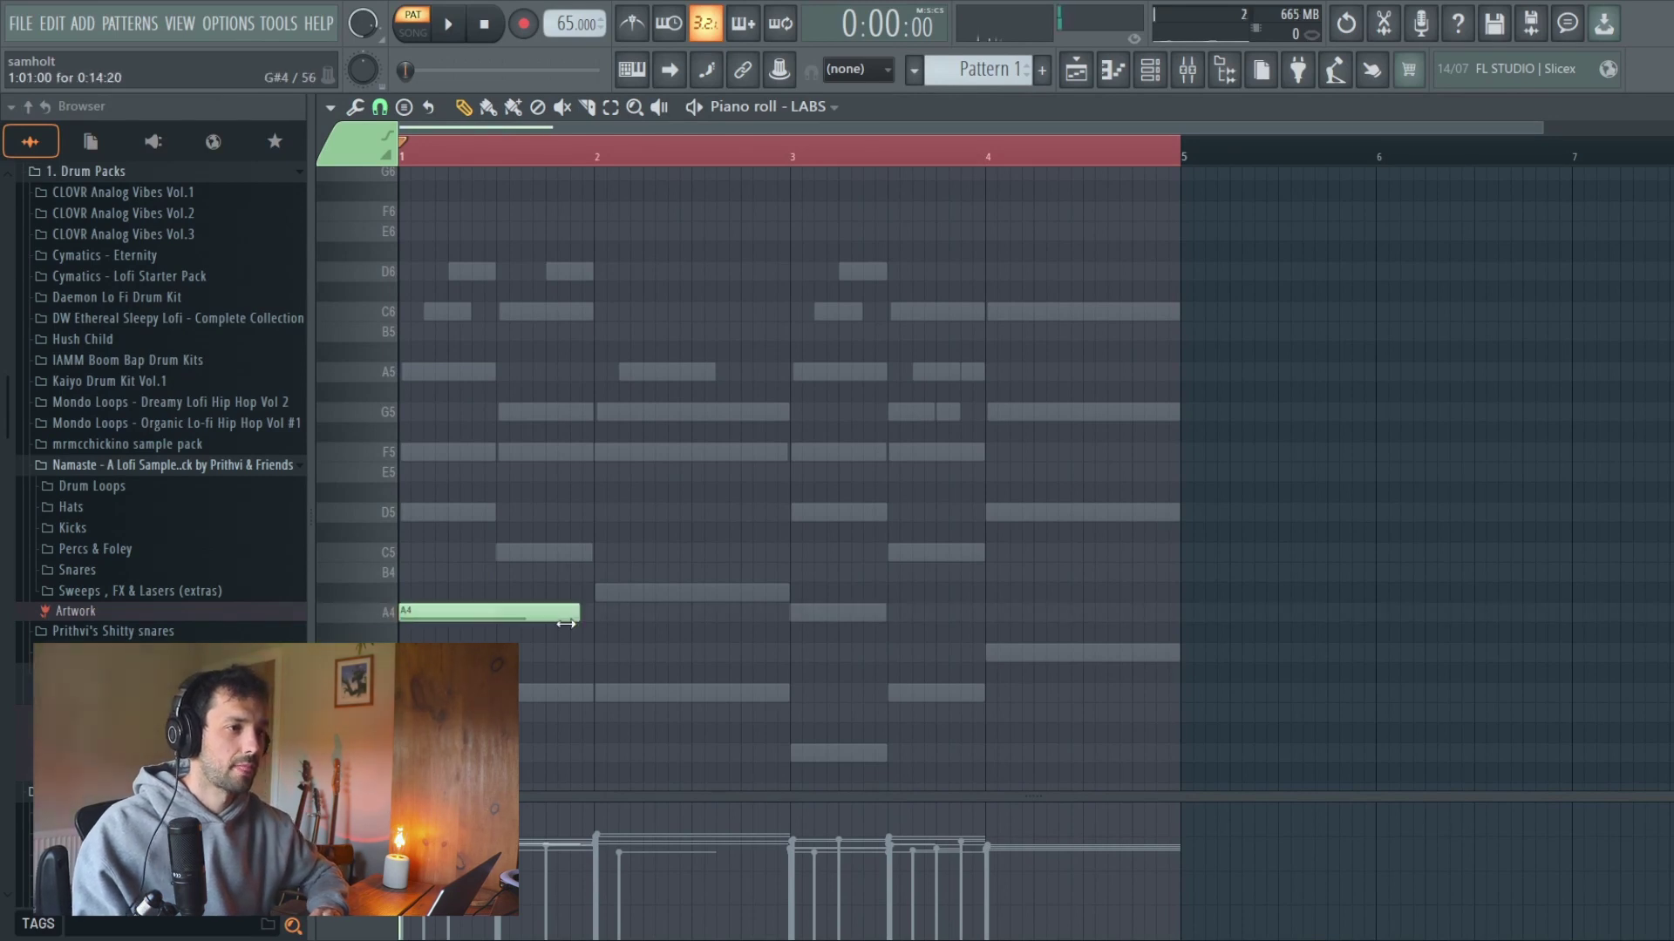
Draw a two-bar F5 pad note from bar 1 and a G5 about one bar long in bar 2 for LABS.
drag(660, 616, 621, 448)
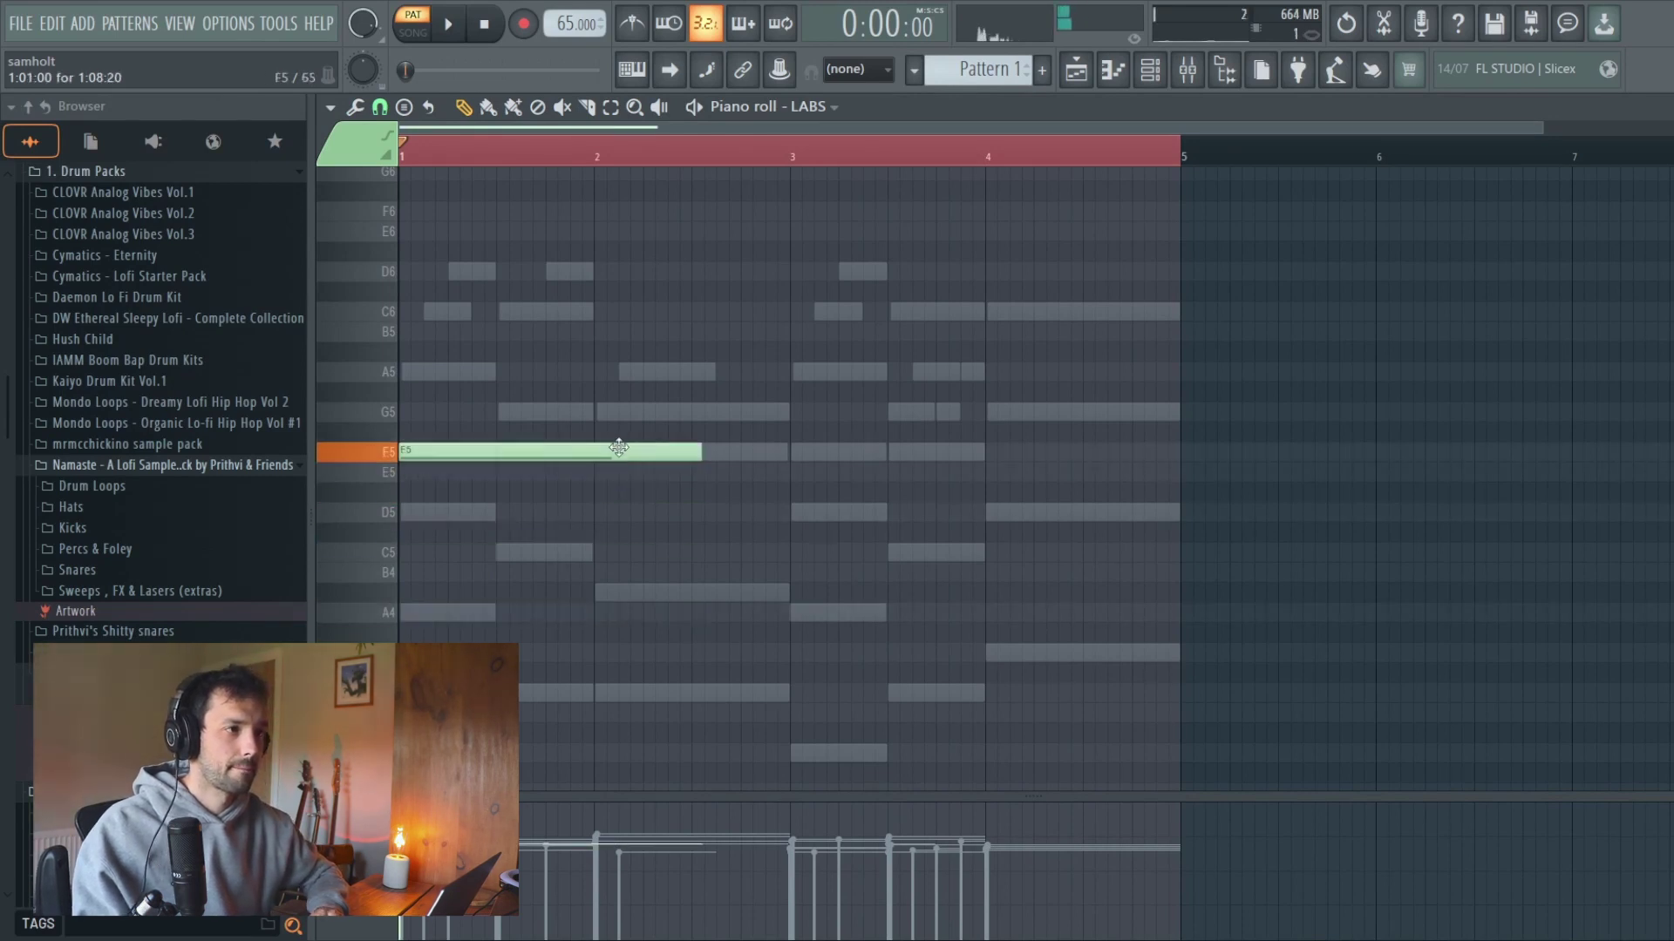
scroll(627, 526, up, 1)
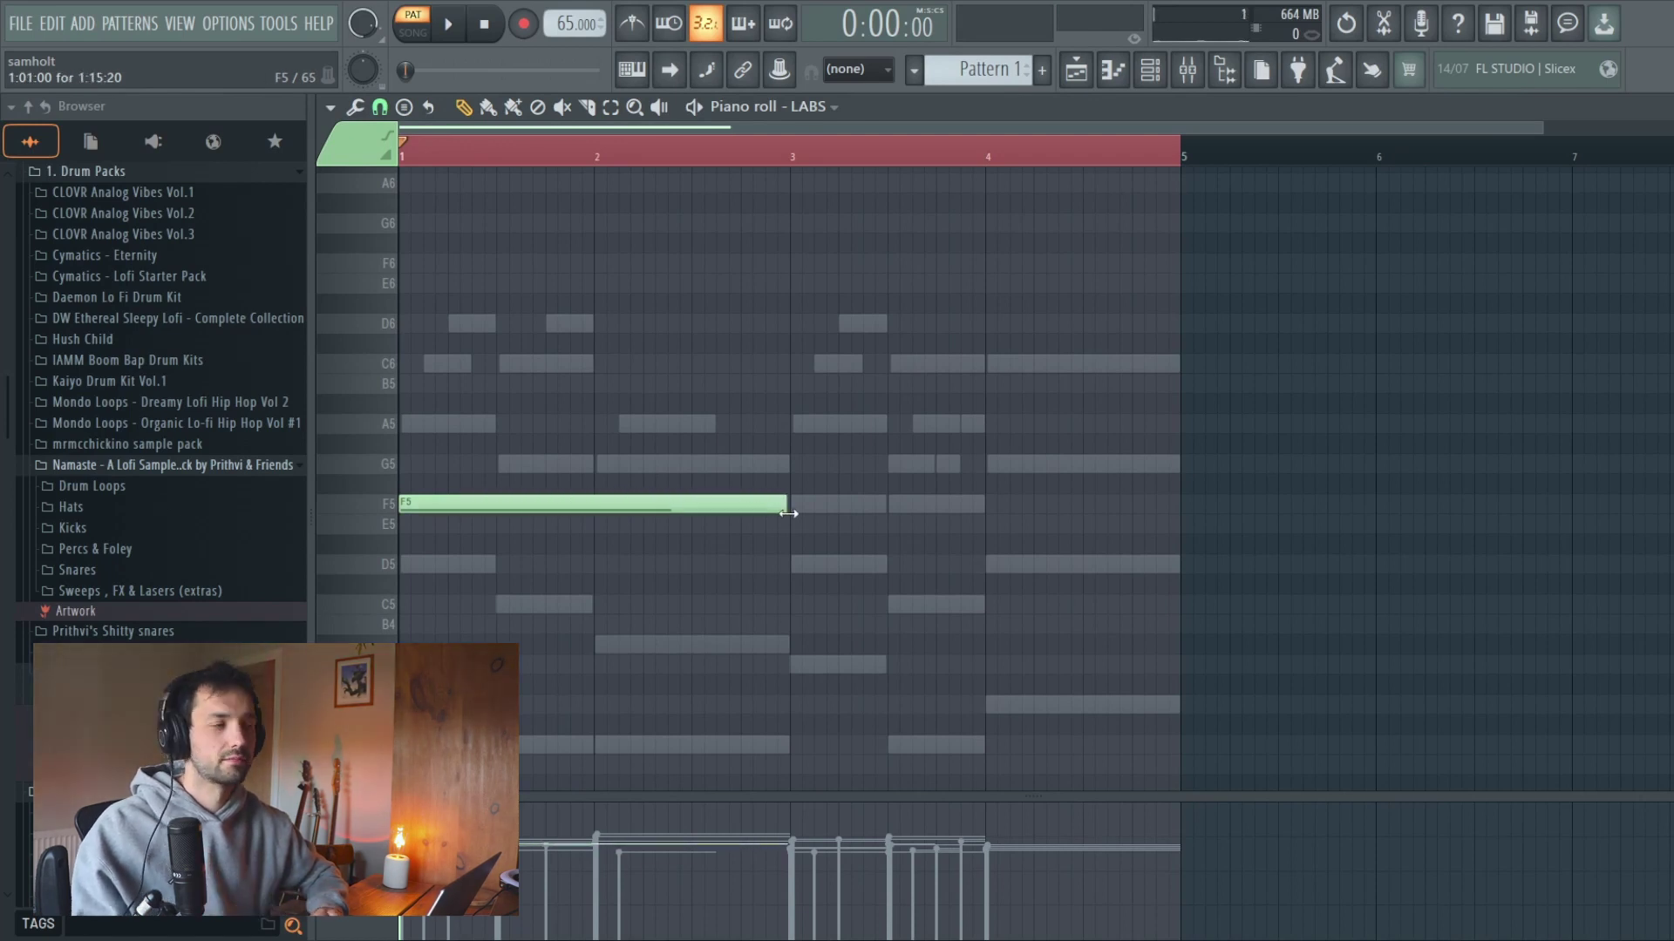
click(609, 468)
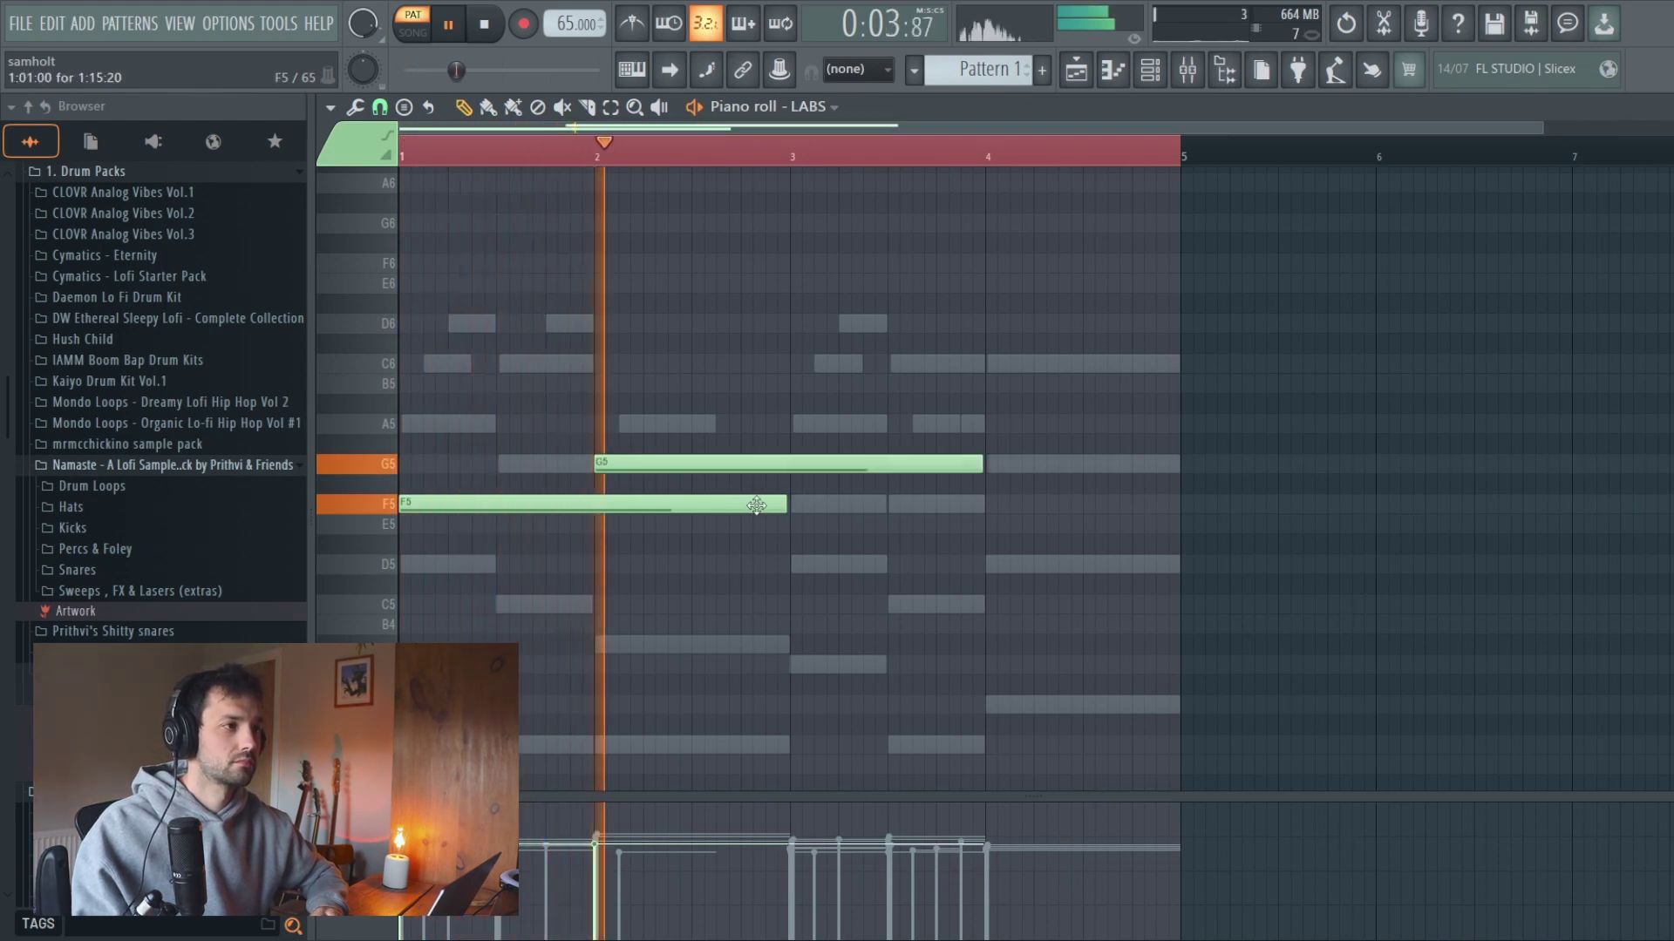
drag(976, 465, 799, 467)
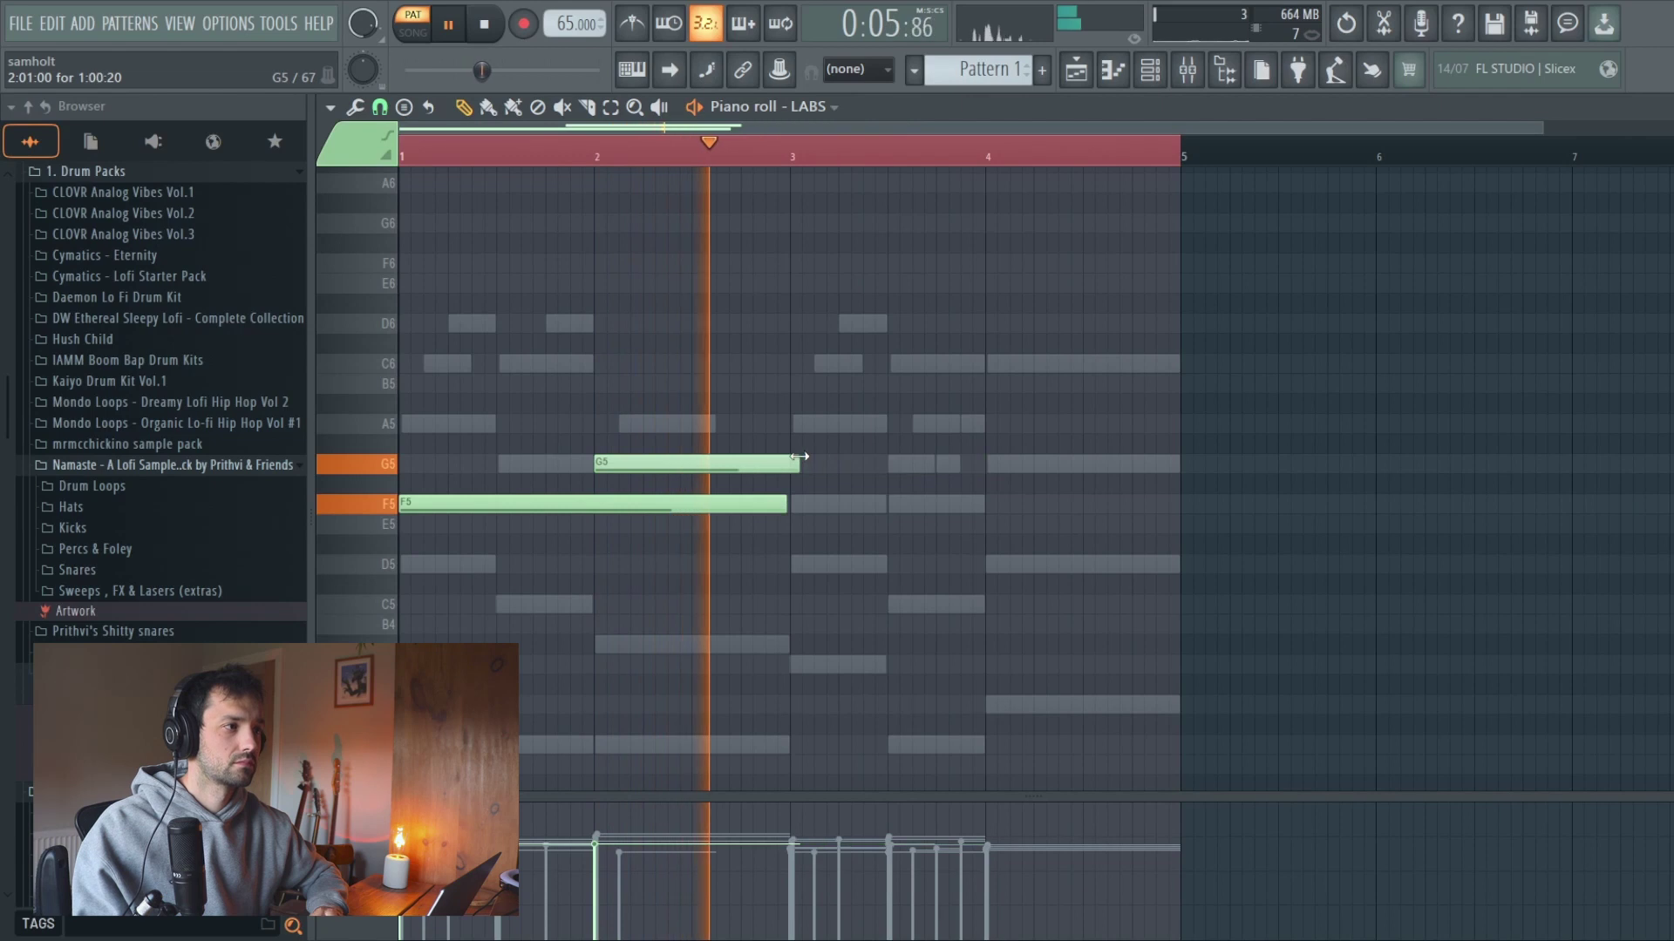
Add LABS pad notes F5 at the start of bar 3, A5 late in bar 3 and G5 at the start of bar 4.
click(800, 503)
drag(893, 503, 881, 503)
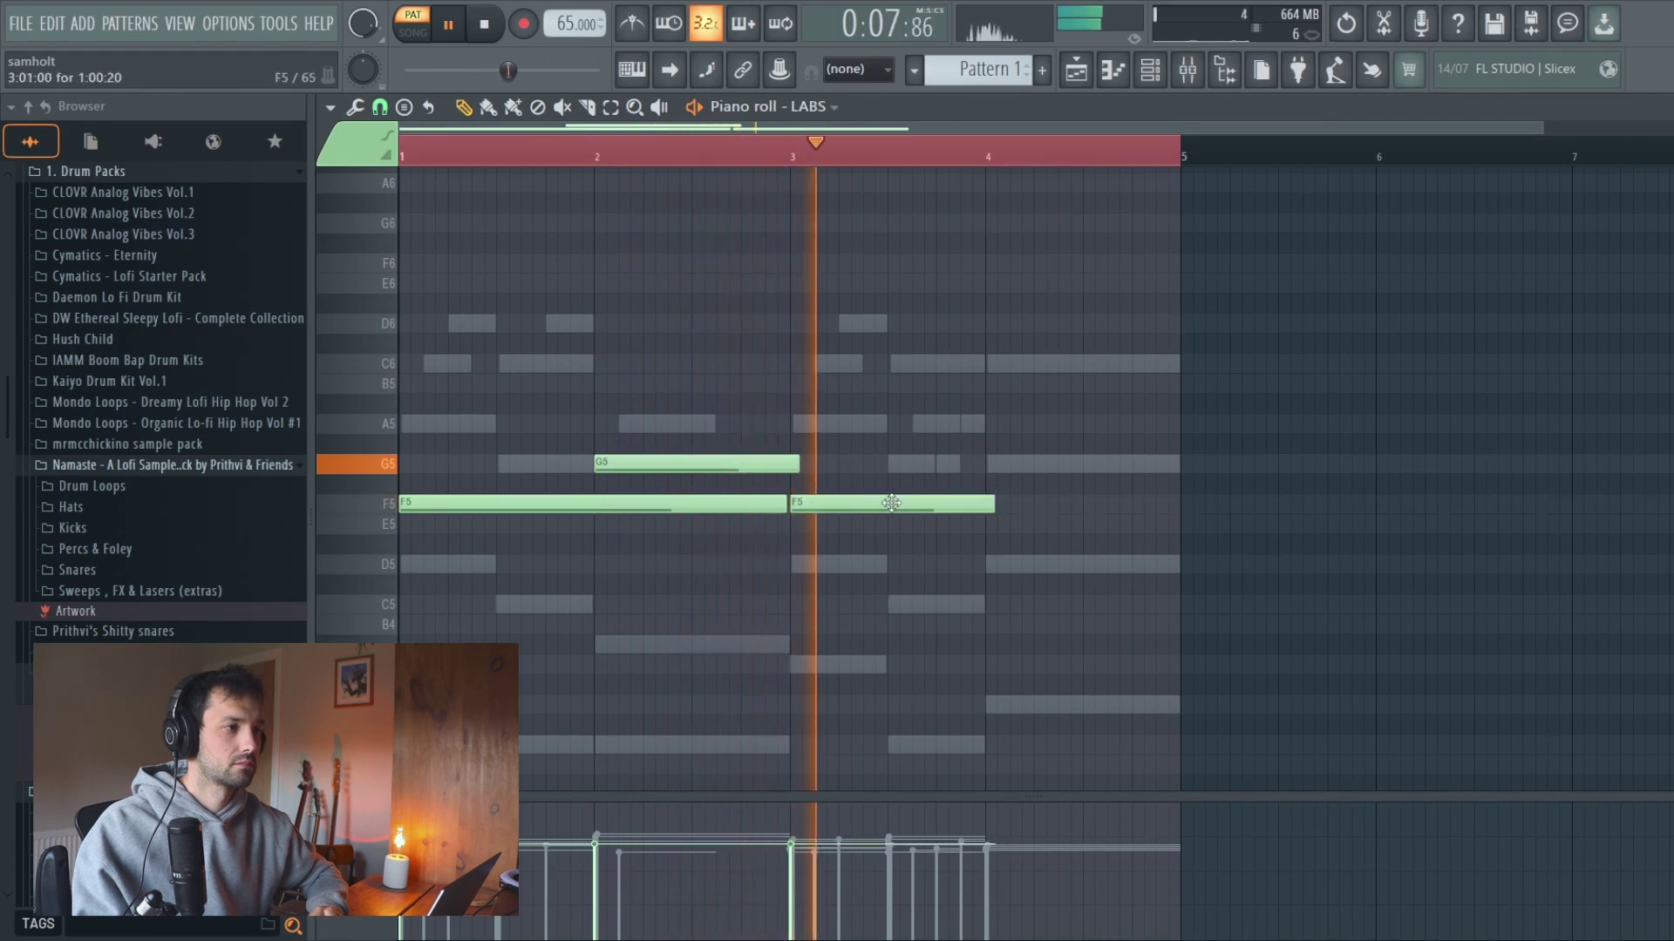
click(977, 424)
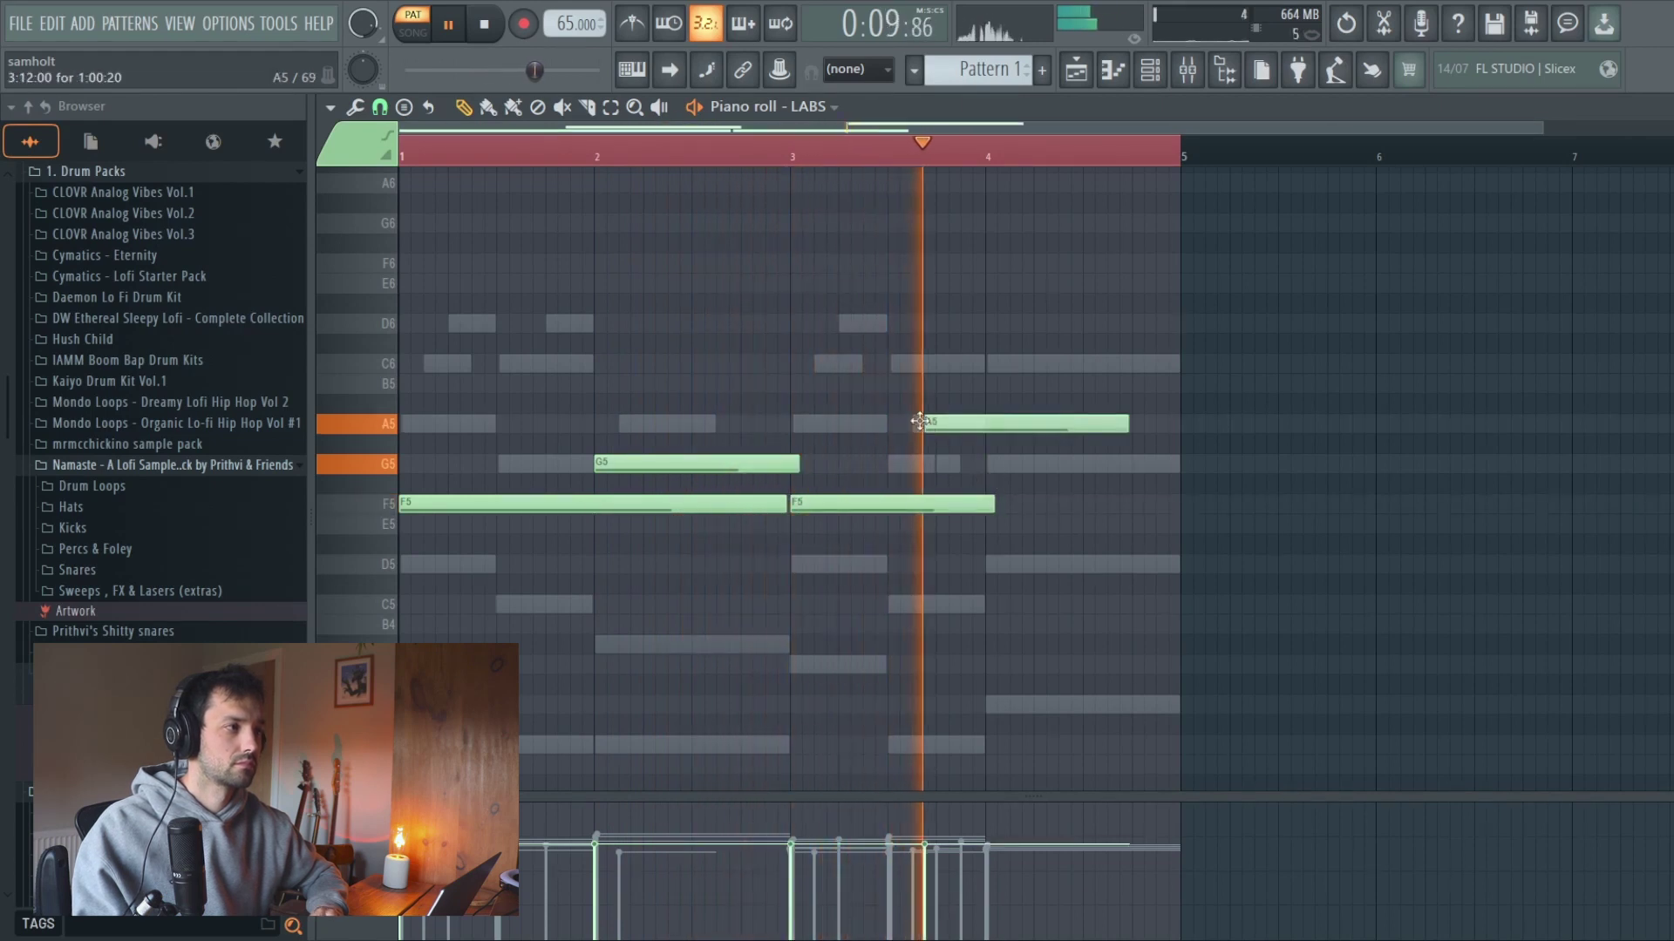
click(992, 465)
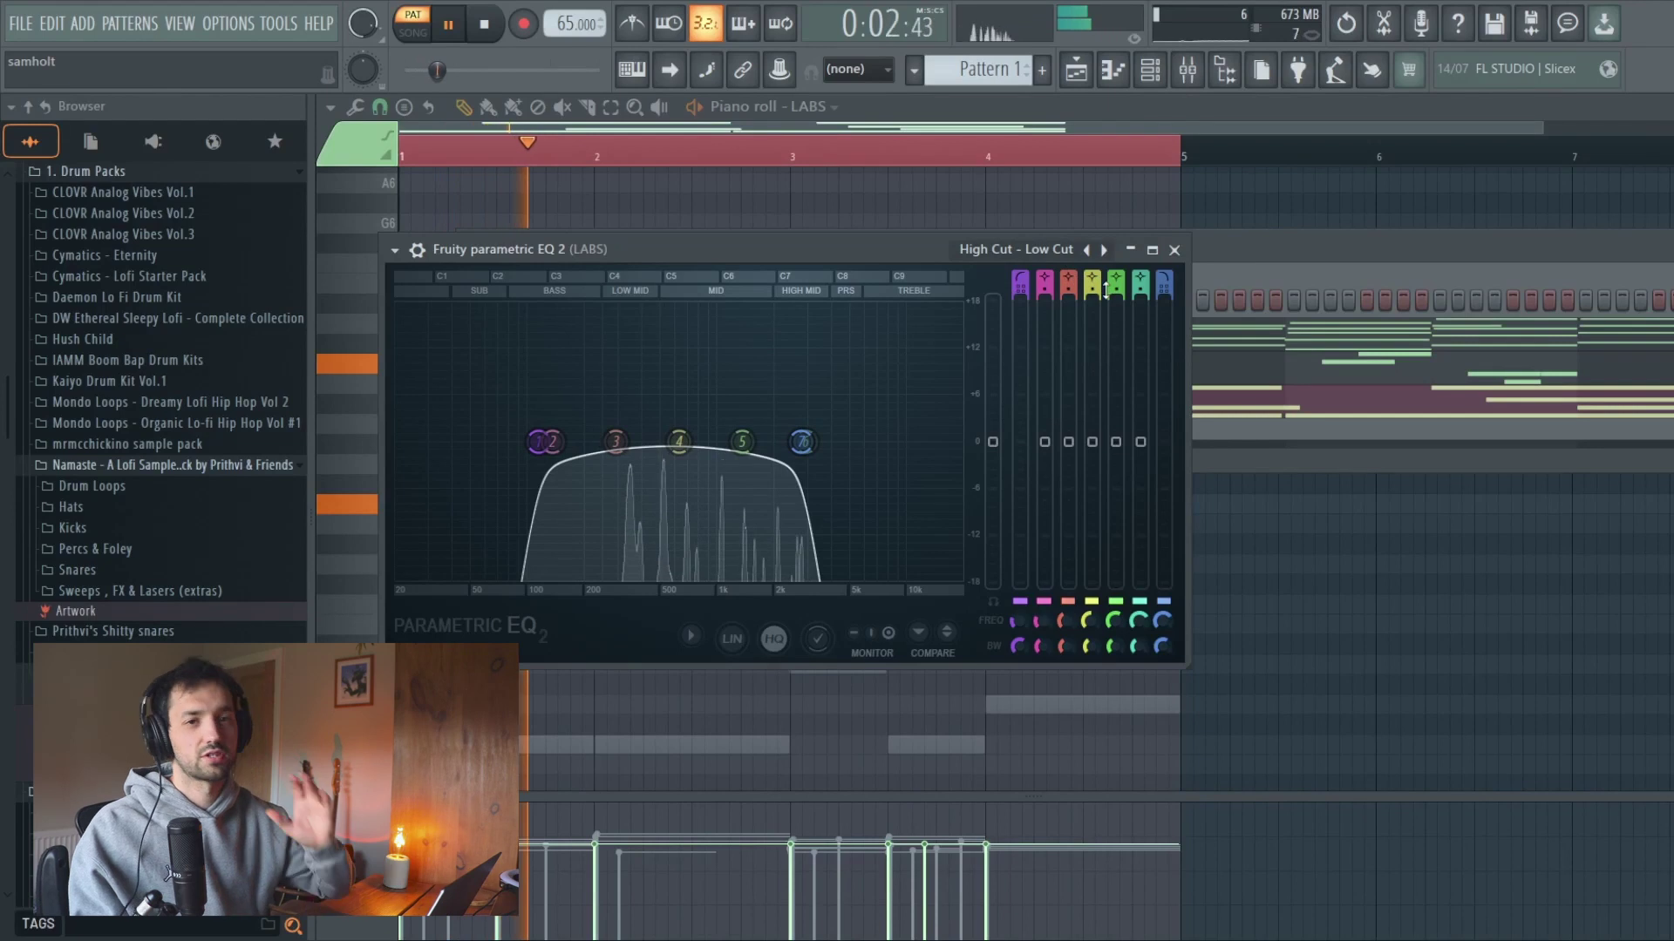
Raise the low-pass band of the LABS parametric EQ to about 4.8 kHz and shift its low cut higher.
drag(802, 466, 835, 466)
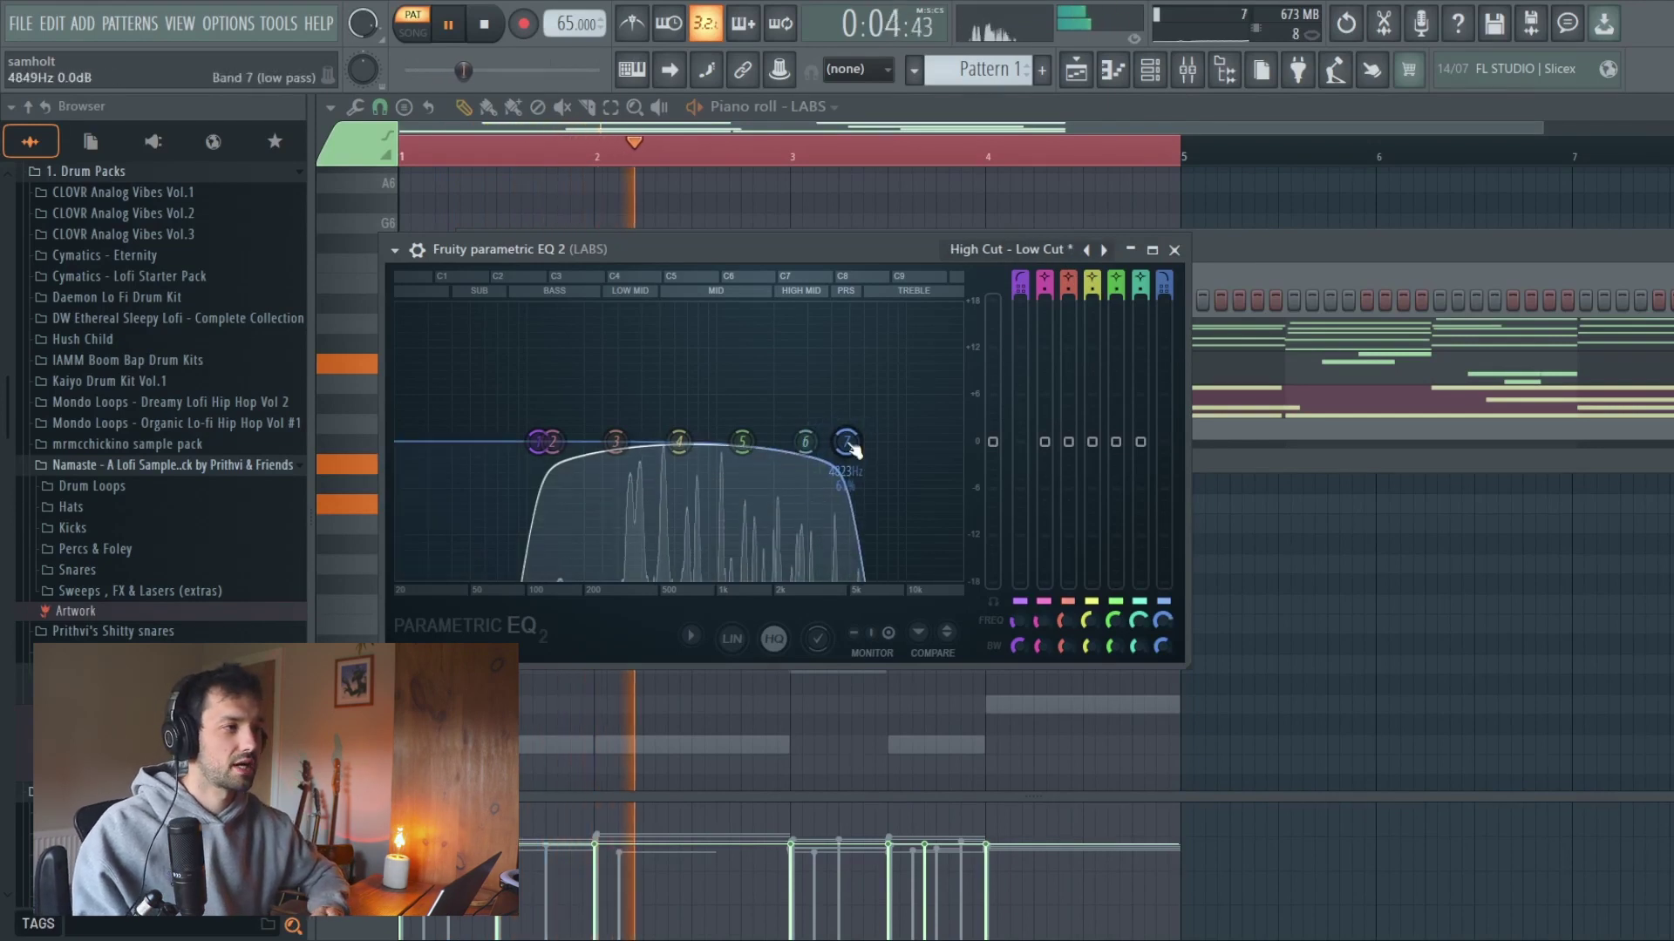
drag(574, 442, 646, 441)
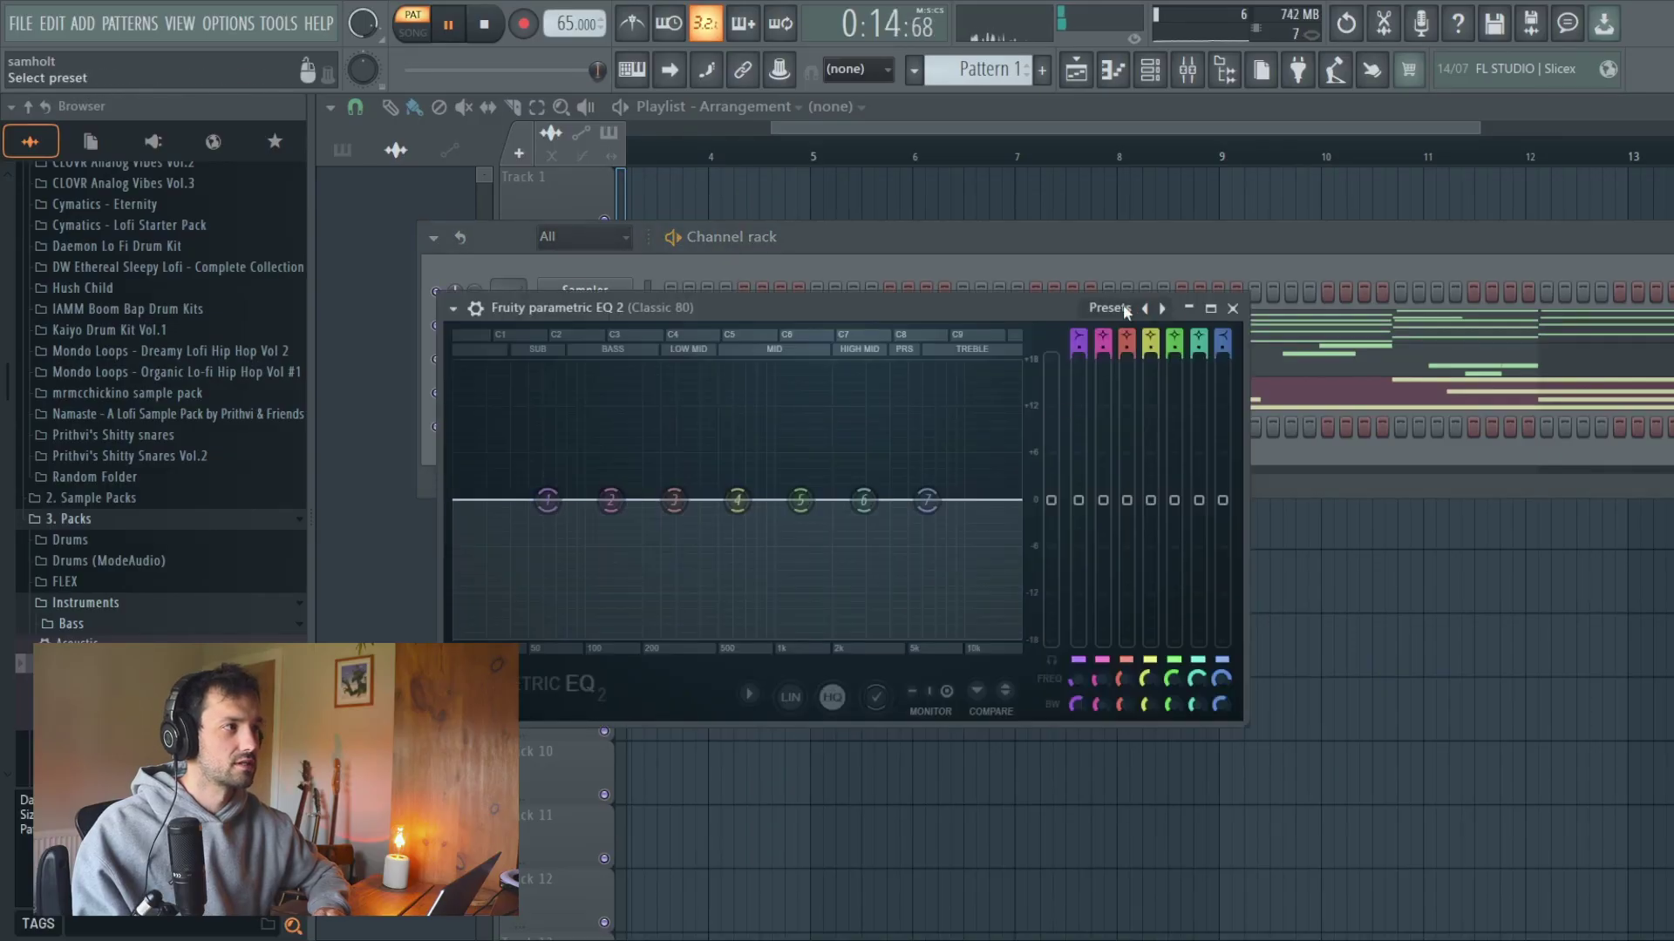
Switch the Classic 80 parametric EQ to the next preset and close it.
click(1162, 308)
click(1232, 310)
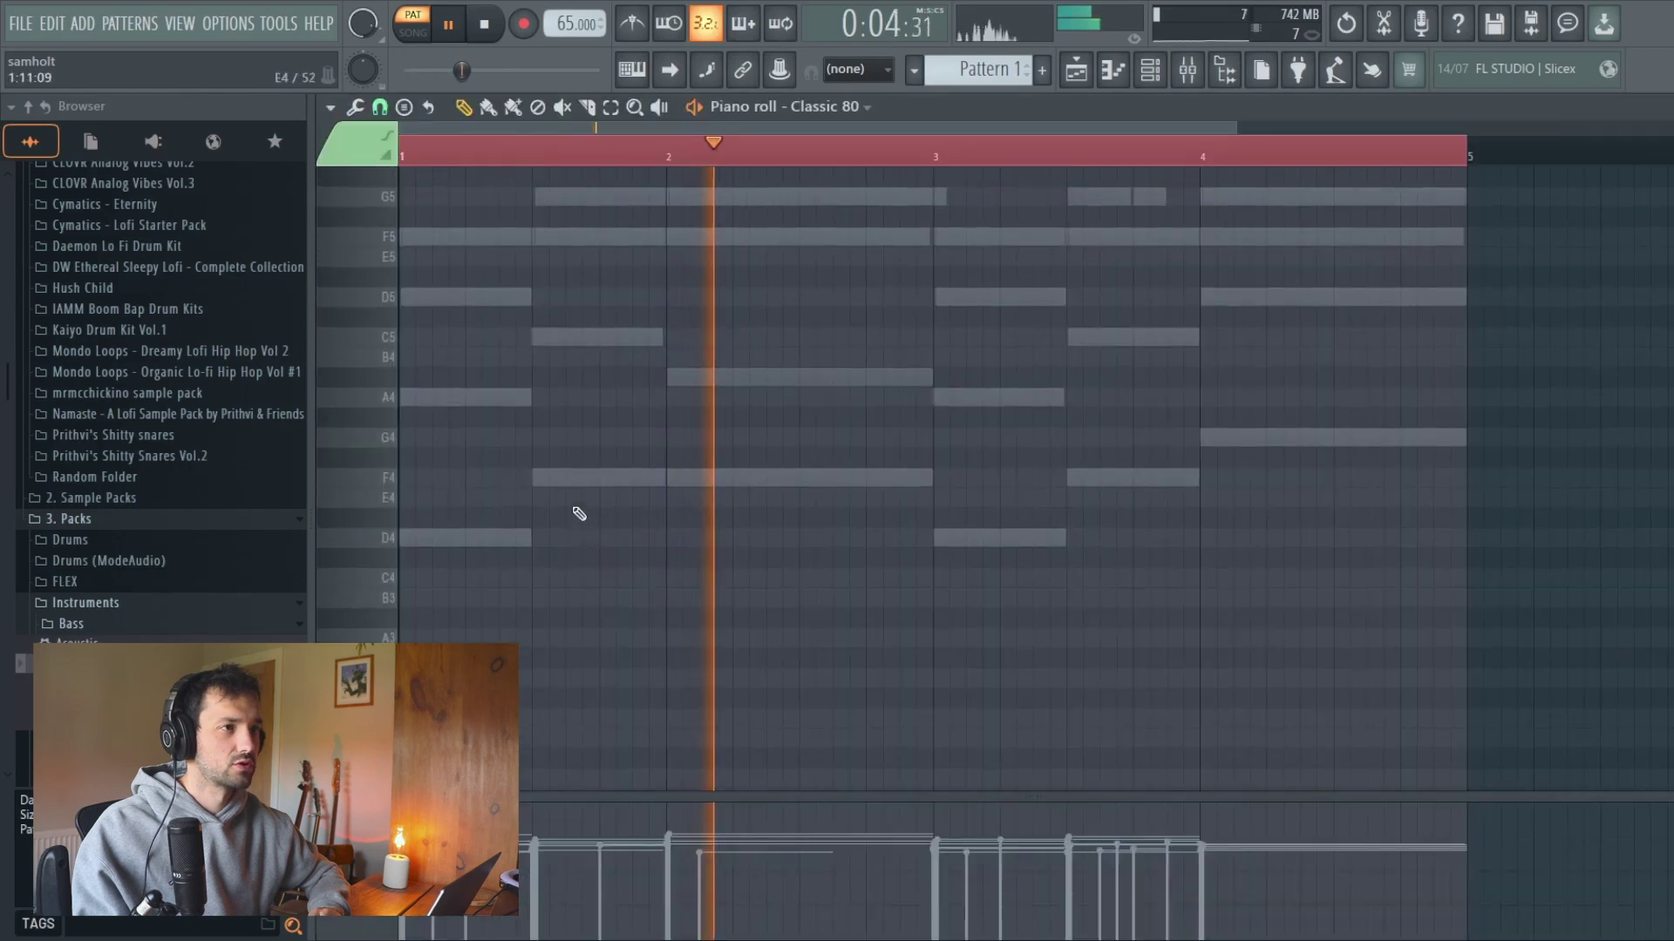
Draw half-bar Classic 80 notes in bar 1, D5 in the first half and F5 in the second.
scroll(543, 467, up, 1)
click(426, 323)
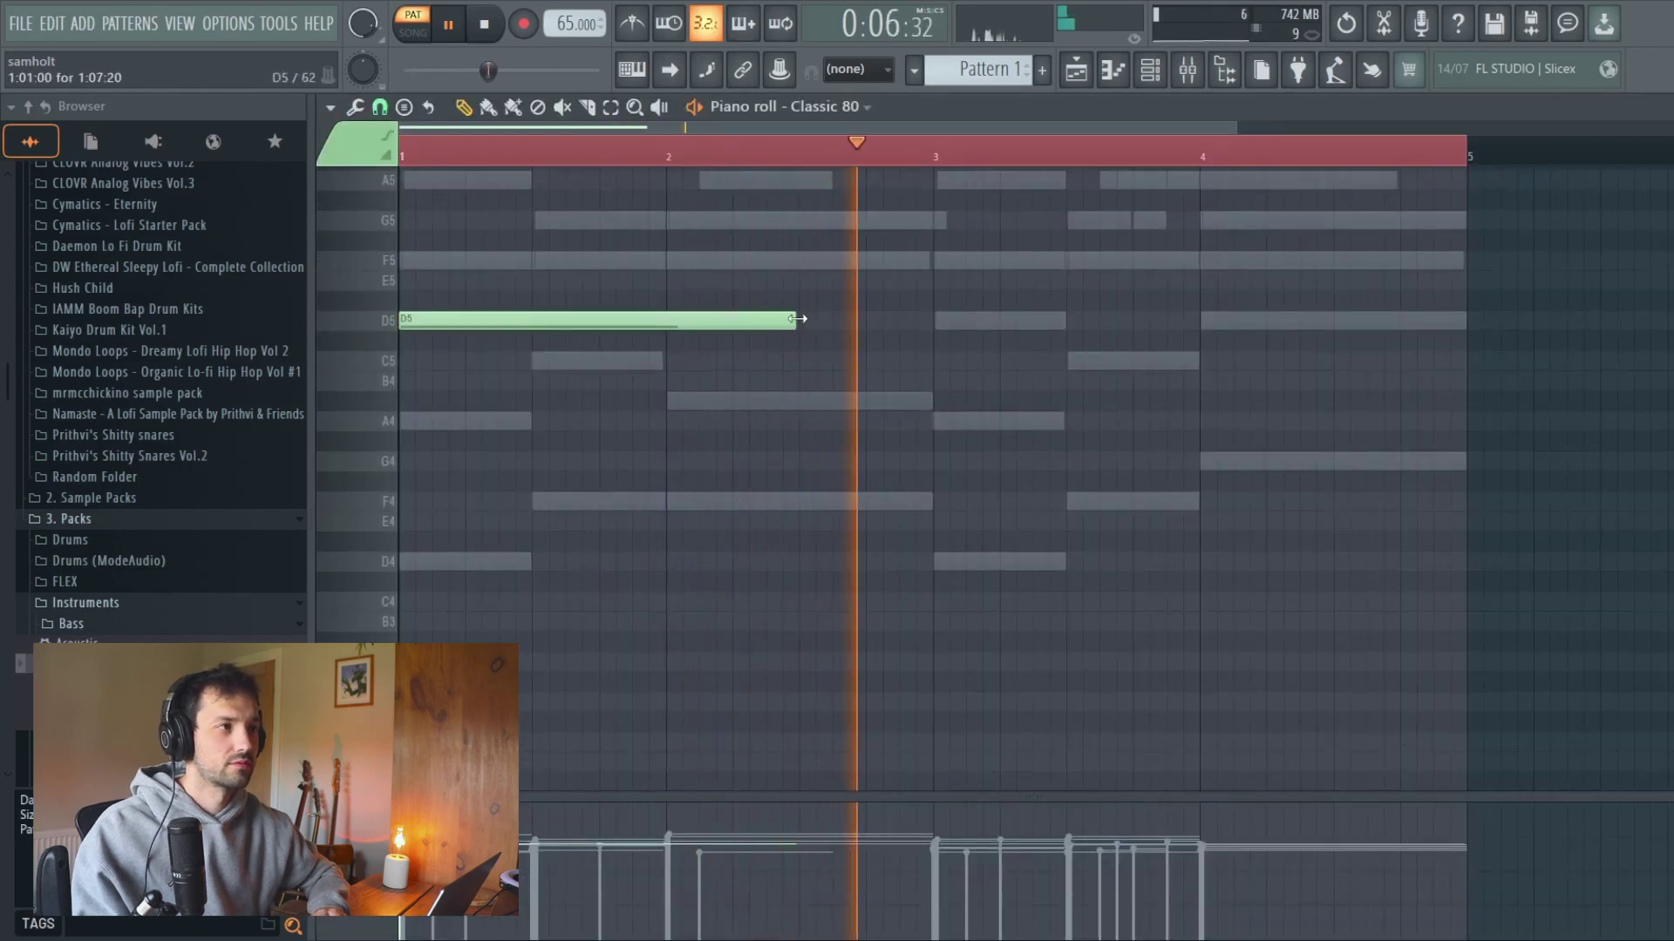
drag(795, 318, 525, 317)
scroll(528, 322, up, 2)
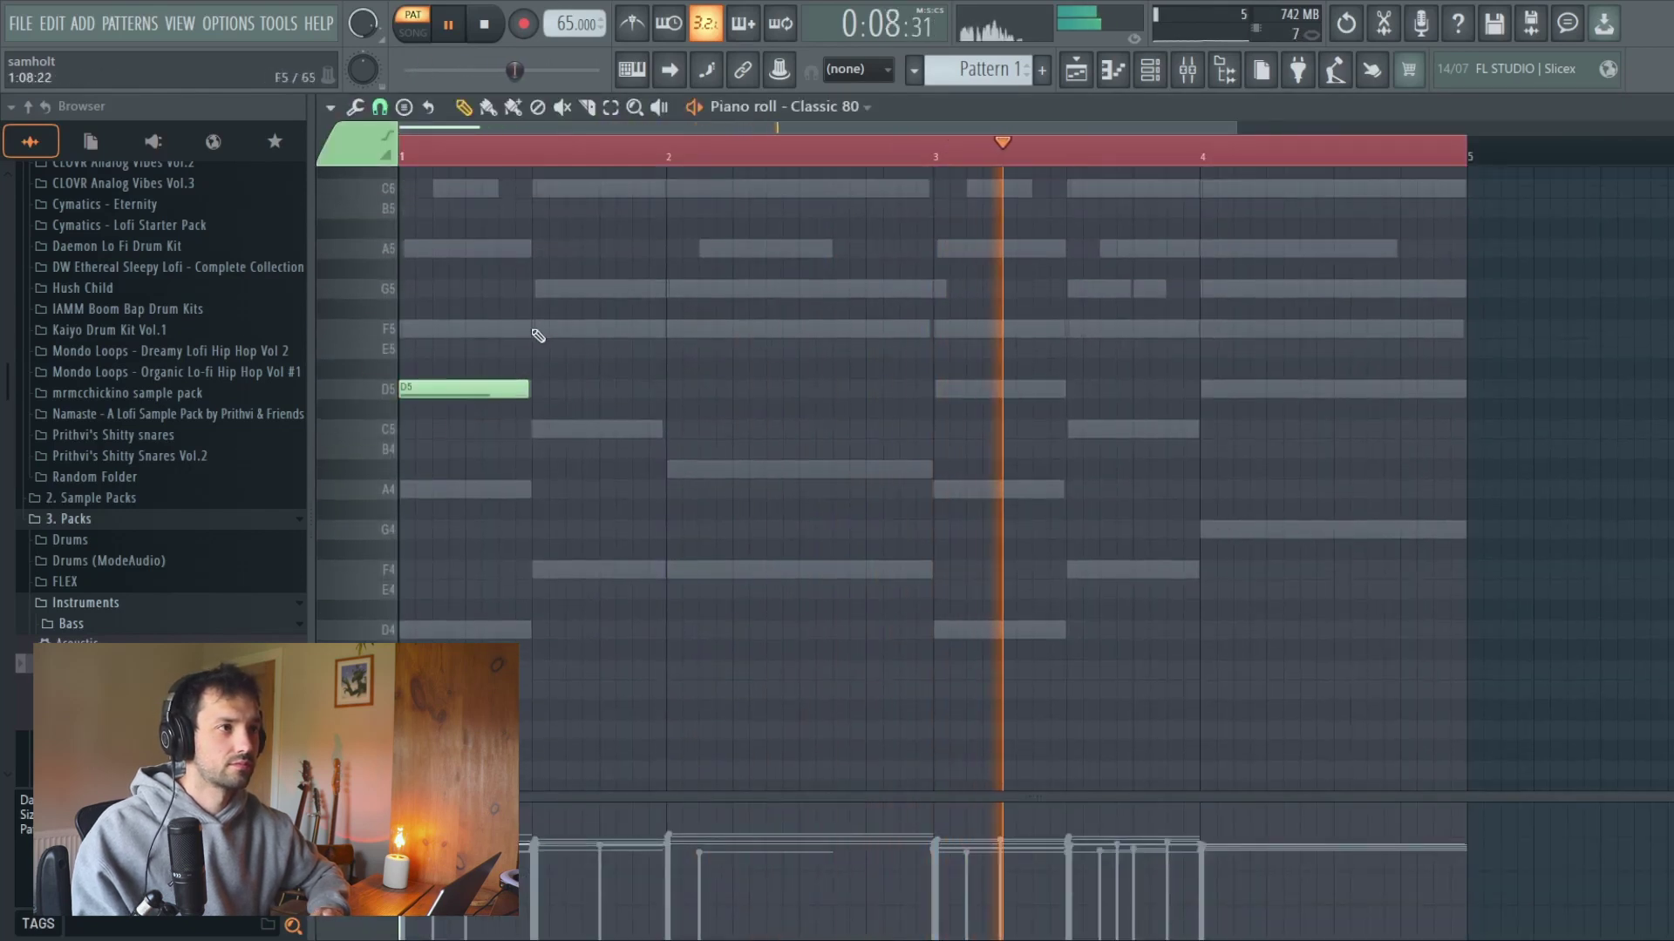
click(539, 328)
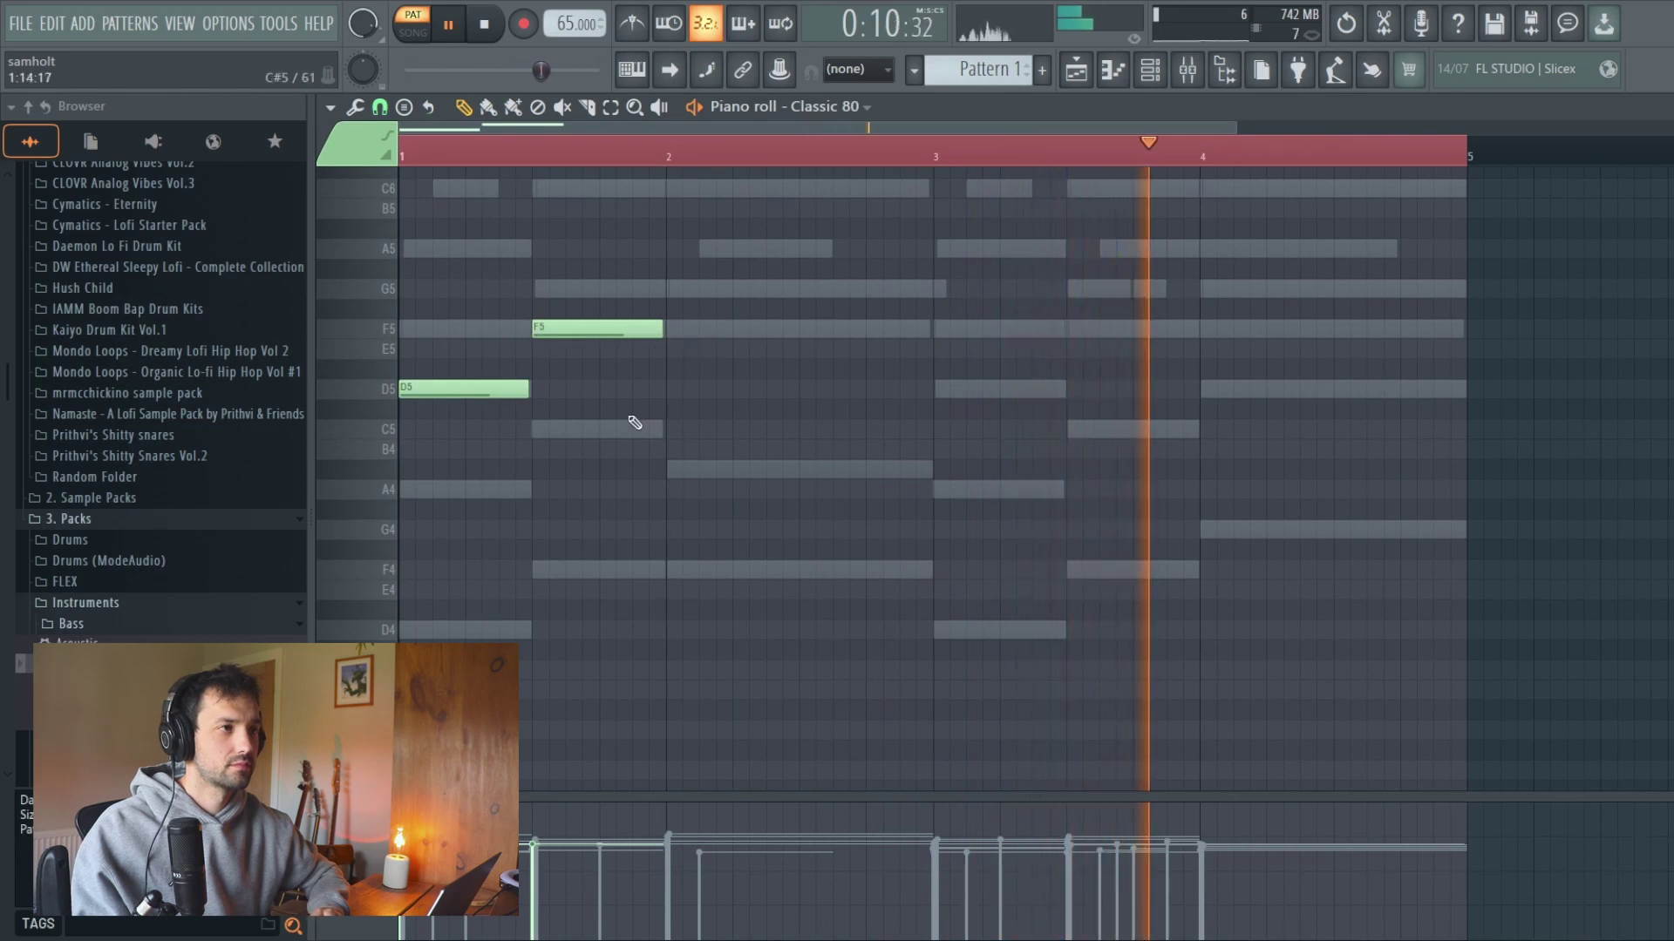
Place an A#4 at the start of bar 2 for Classic 80 and raise it an octave to A#5.
drag(677, 569, 700, 475)
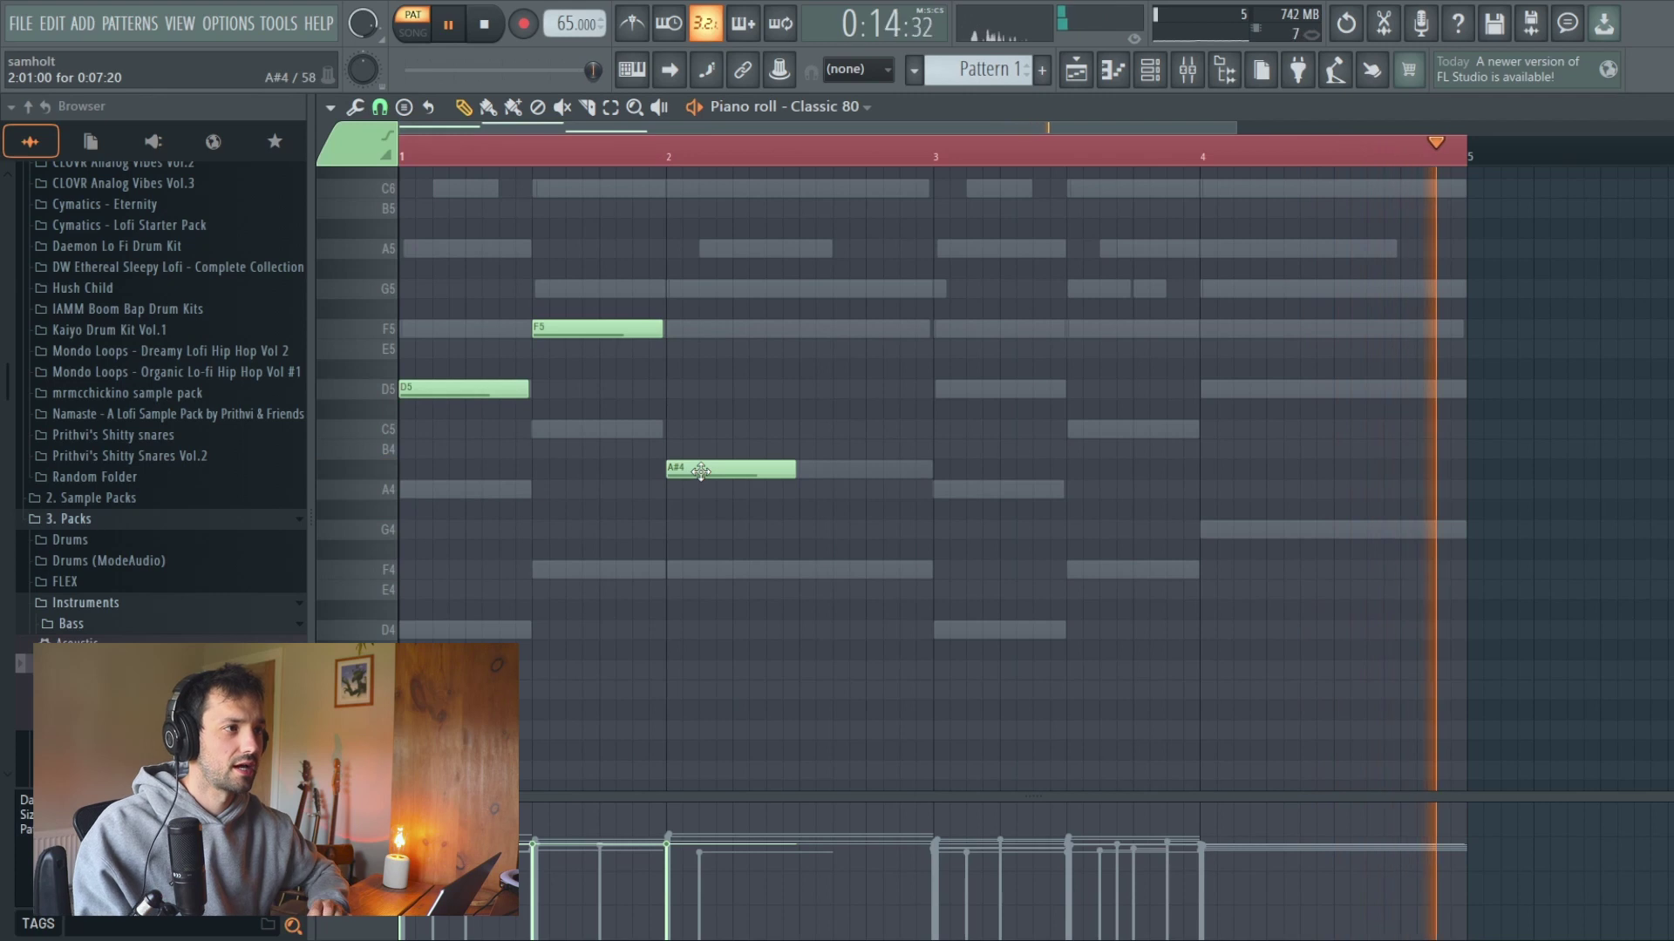
ctrl+click(700, 475)
key(ctrl+Up)
scroll(740, 392, up, 2)
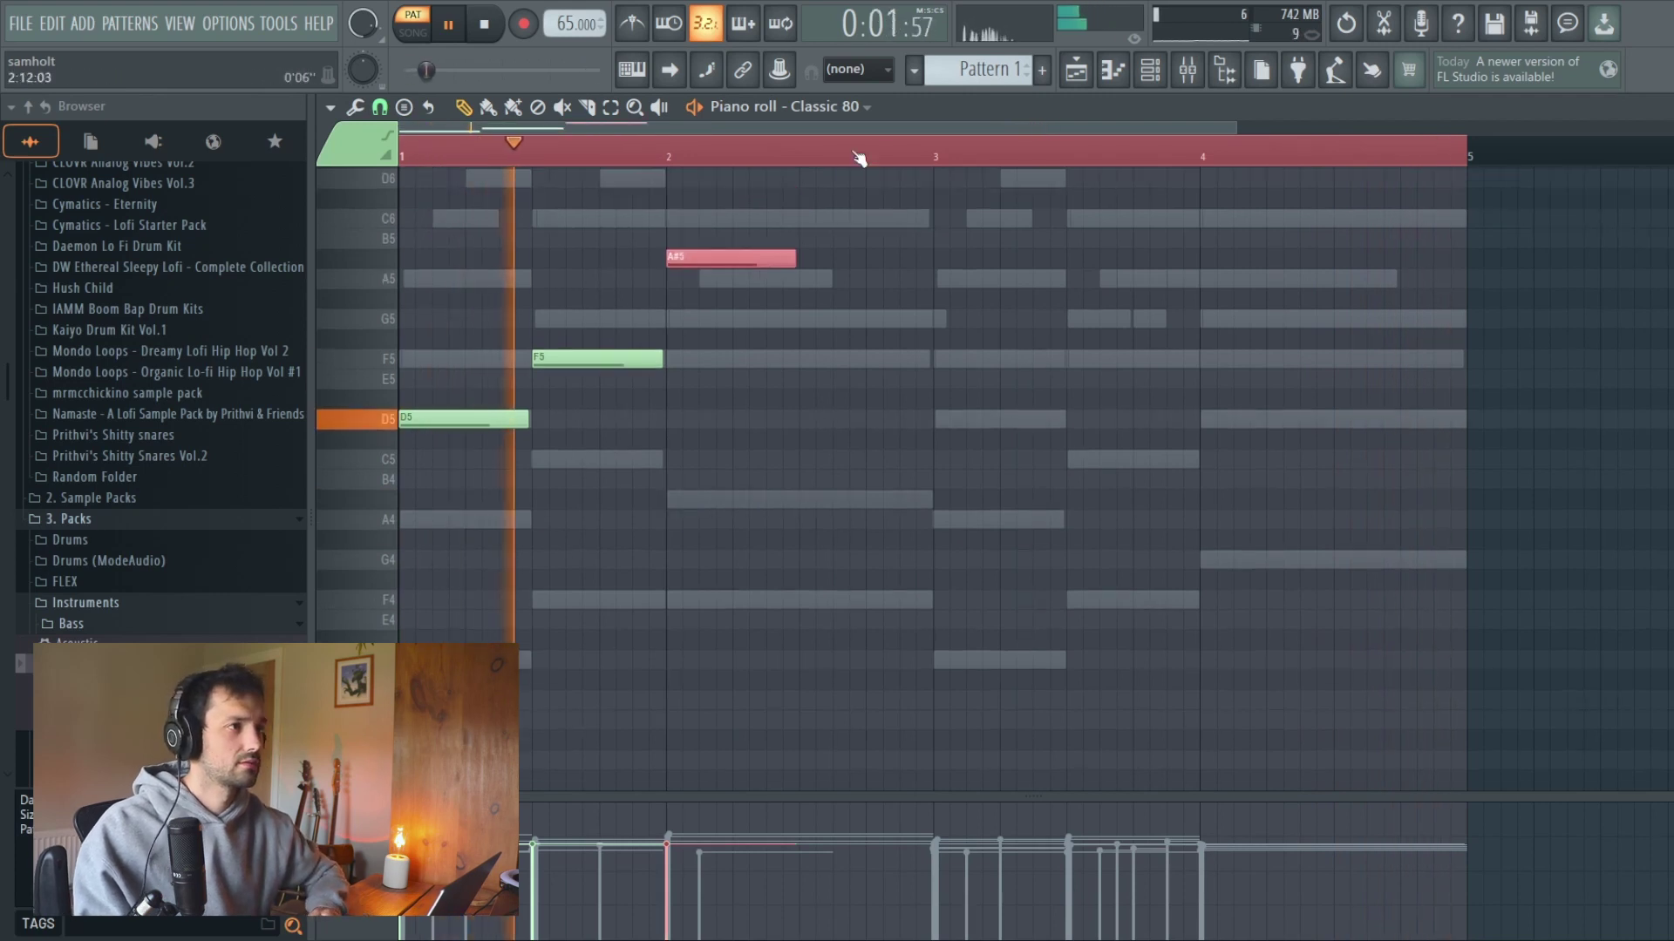
Add half-bar D5 and F5 notes in bar 3 and a G5 at the start of bar 4 for Classic 80.
mouse_move(790, 256)
mouse_down()
mouse_move(924, 258)
mouse_move(859, 262)
mouse_move(370, 451)
mouse_move(1049, 433)
mouse_move(977, 427)
mouse_up()
ctrl+click(1121, 417)
mouse_move(1194, 324)
mouse_down()
mouse_move(1203, 294)
mouse_move(1299, 213)
mouse_up()
key(shift+Down)
key(shift+Down)
key(shift+Down)
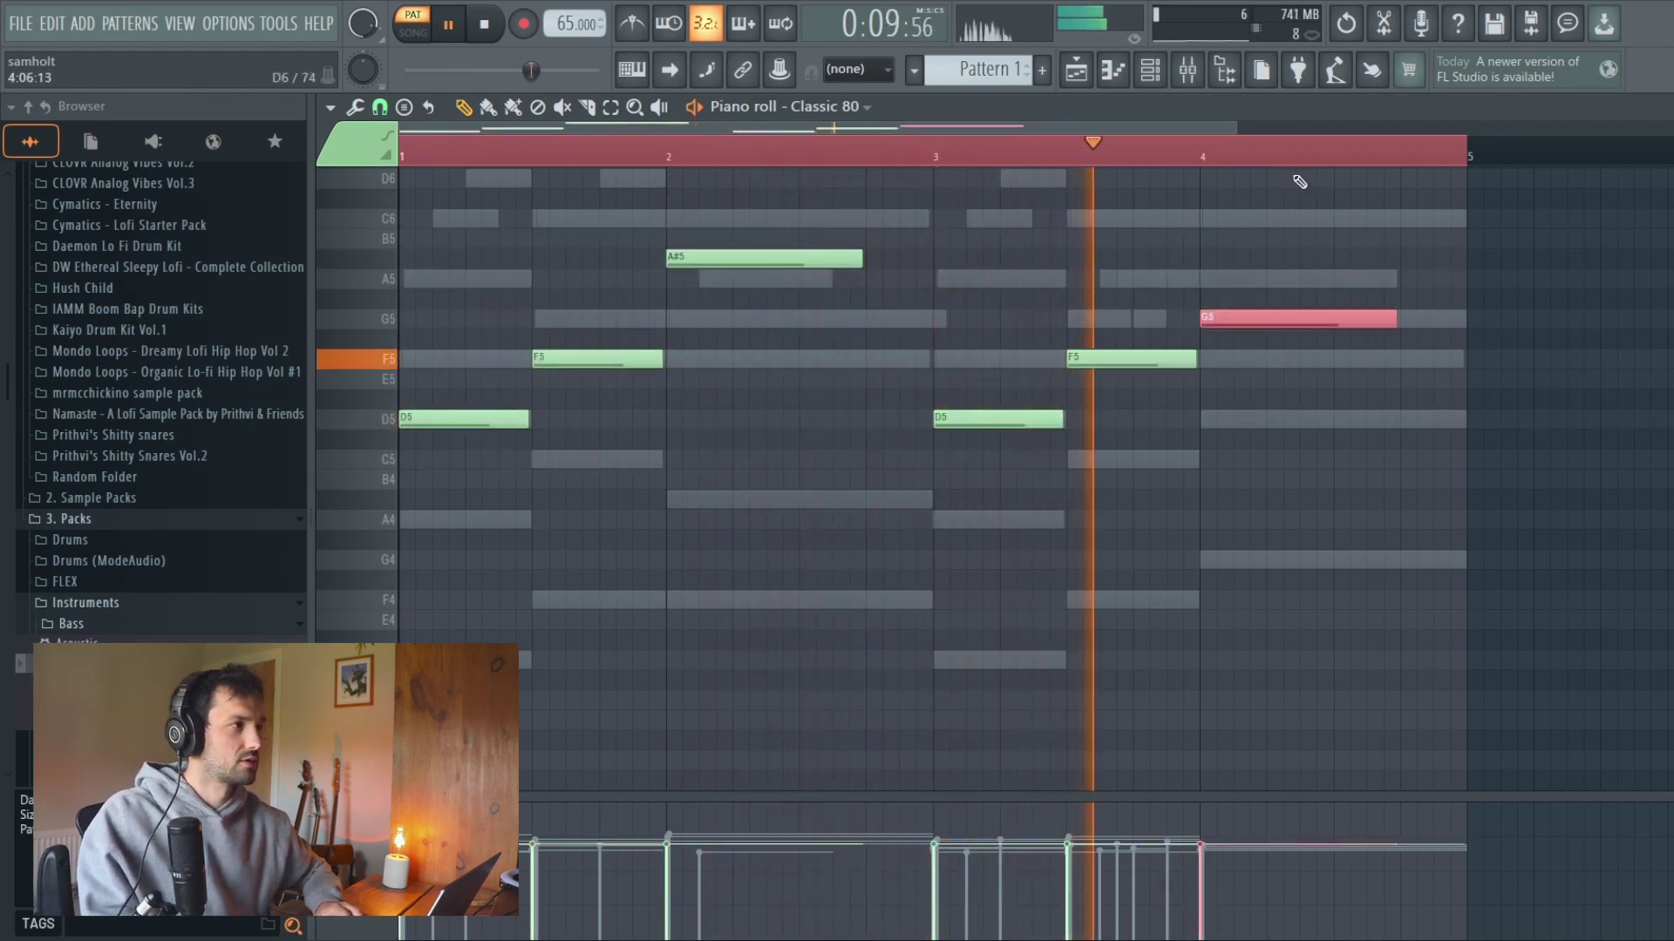
Lengthen the Classic 80 G5 to the end of bar 4 and the A#5 towards the end of bar 2.
ctrl+click(1396, 363)
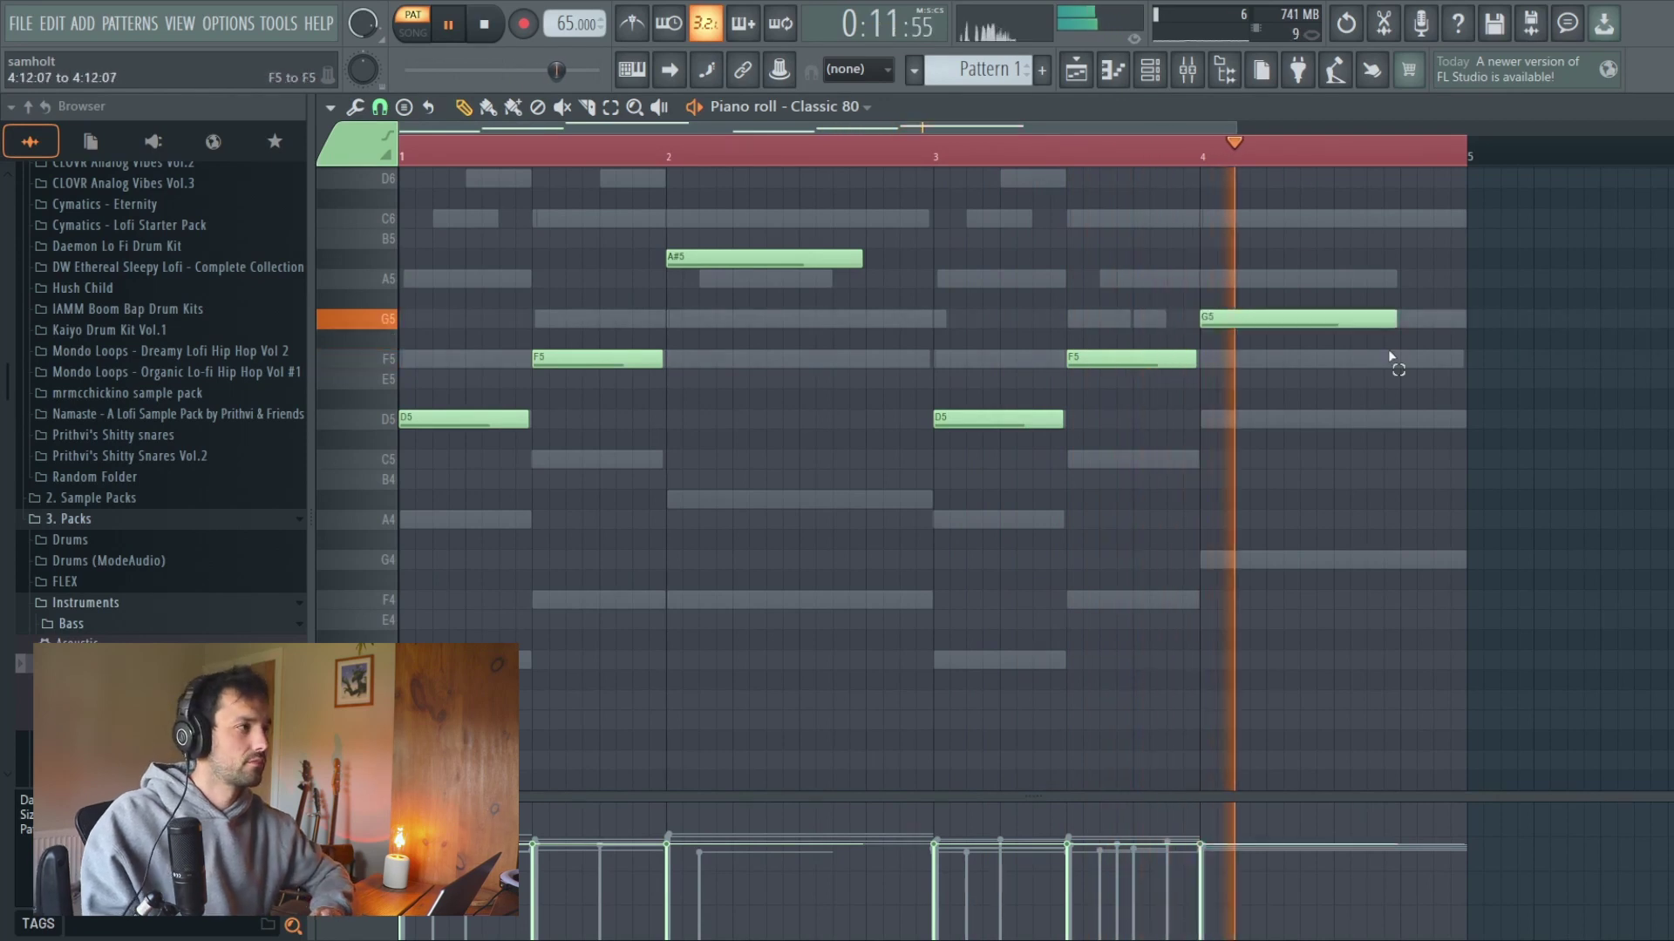
drag(1396, 321, 1466, 332)
drag(862, 259, 914, 265)
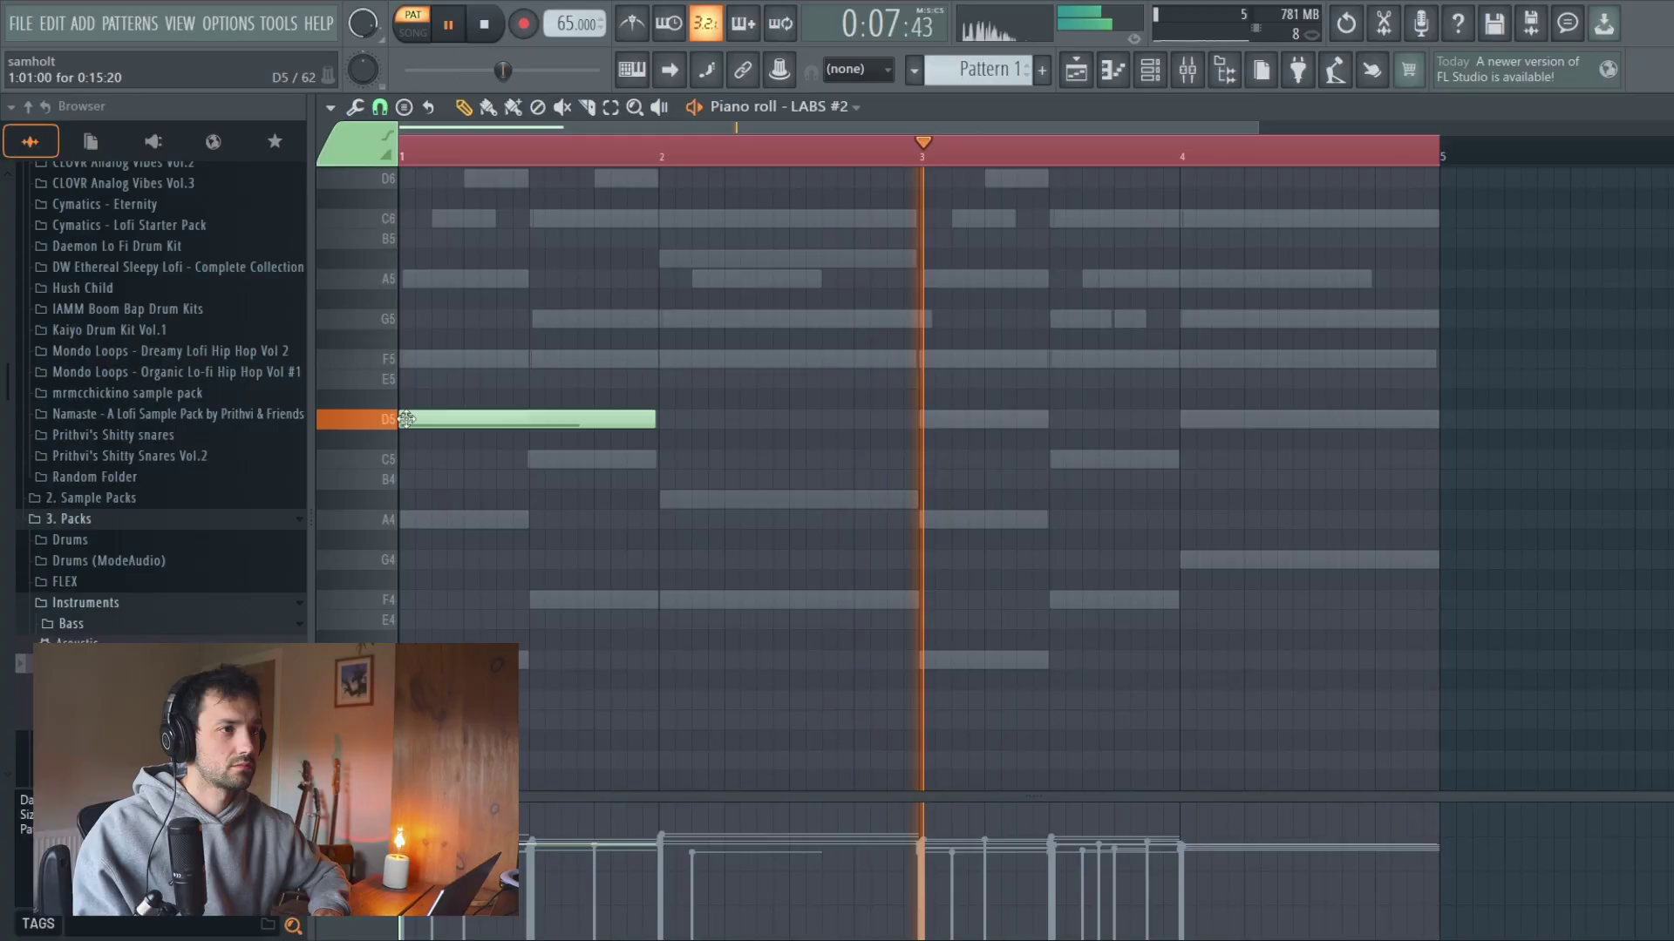
Build a rising LABS #2 arpeggio in bar 1 by adding F5, A5 and D6 after the D5 at eighth-note intervals.
scroll(418, 420, up, 2)
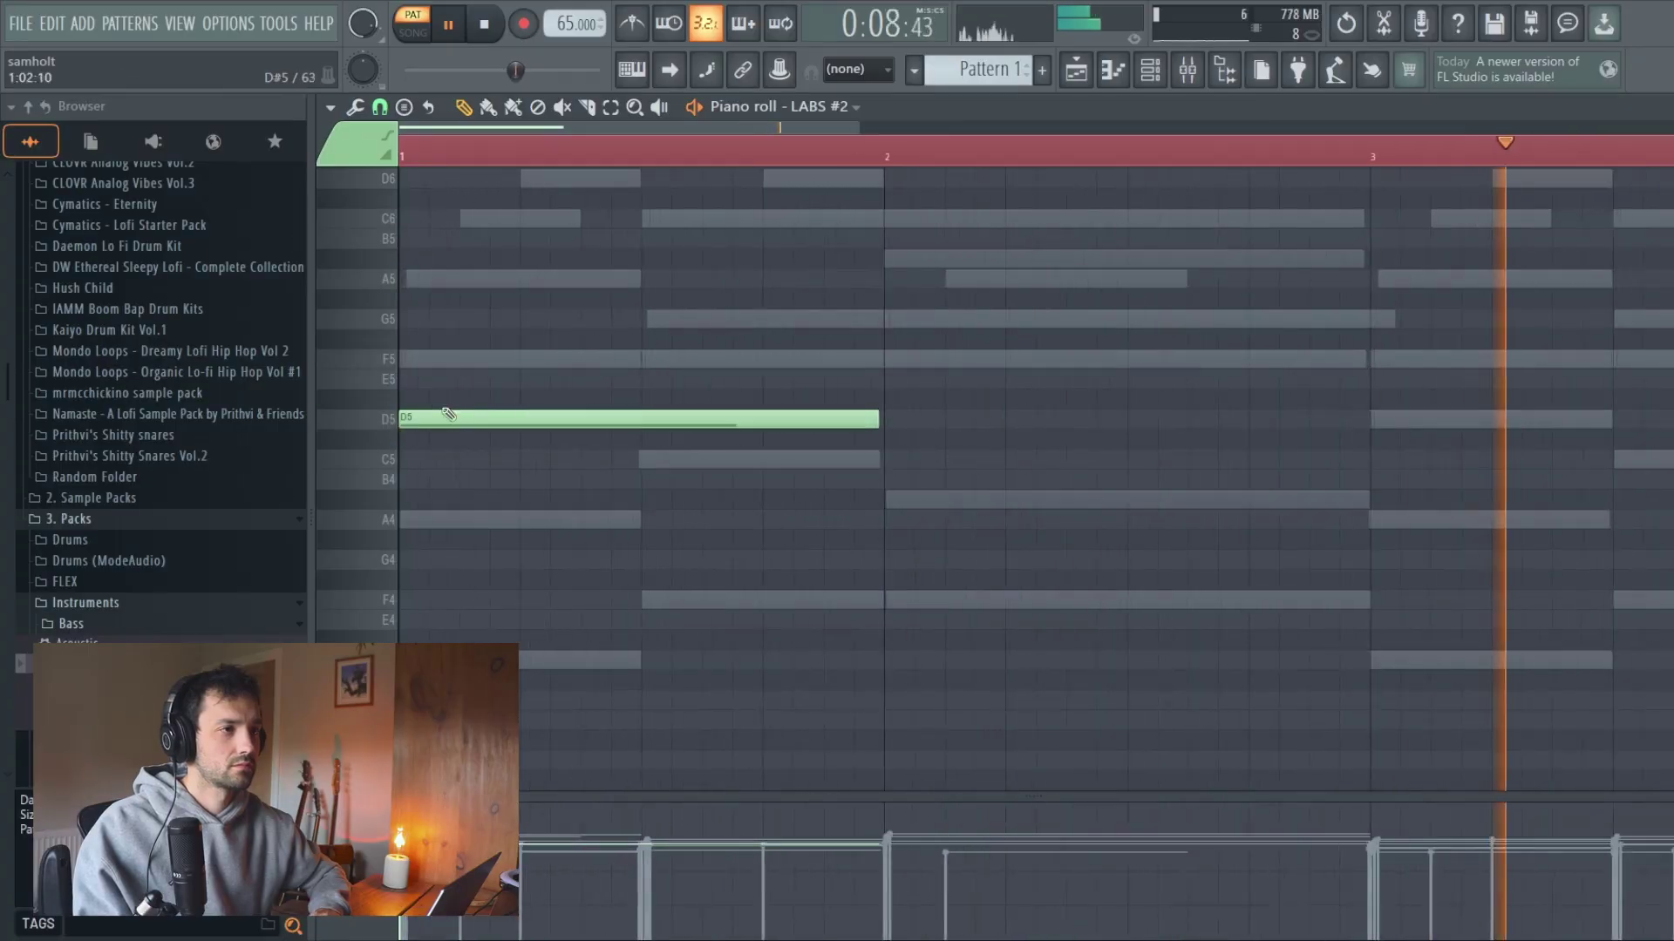
click(467, 360)
scroll(460, 355, up, 2)
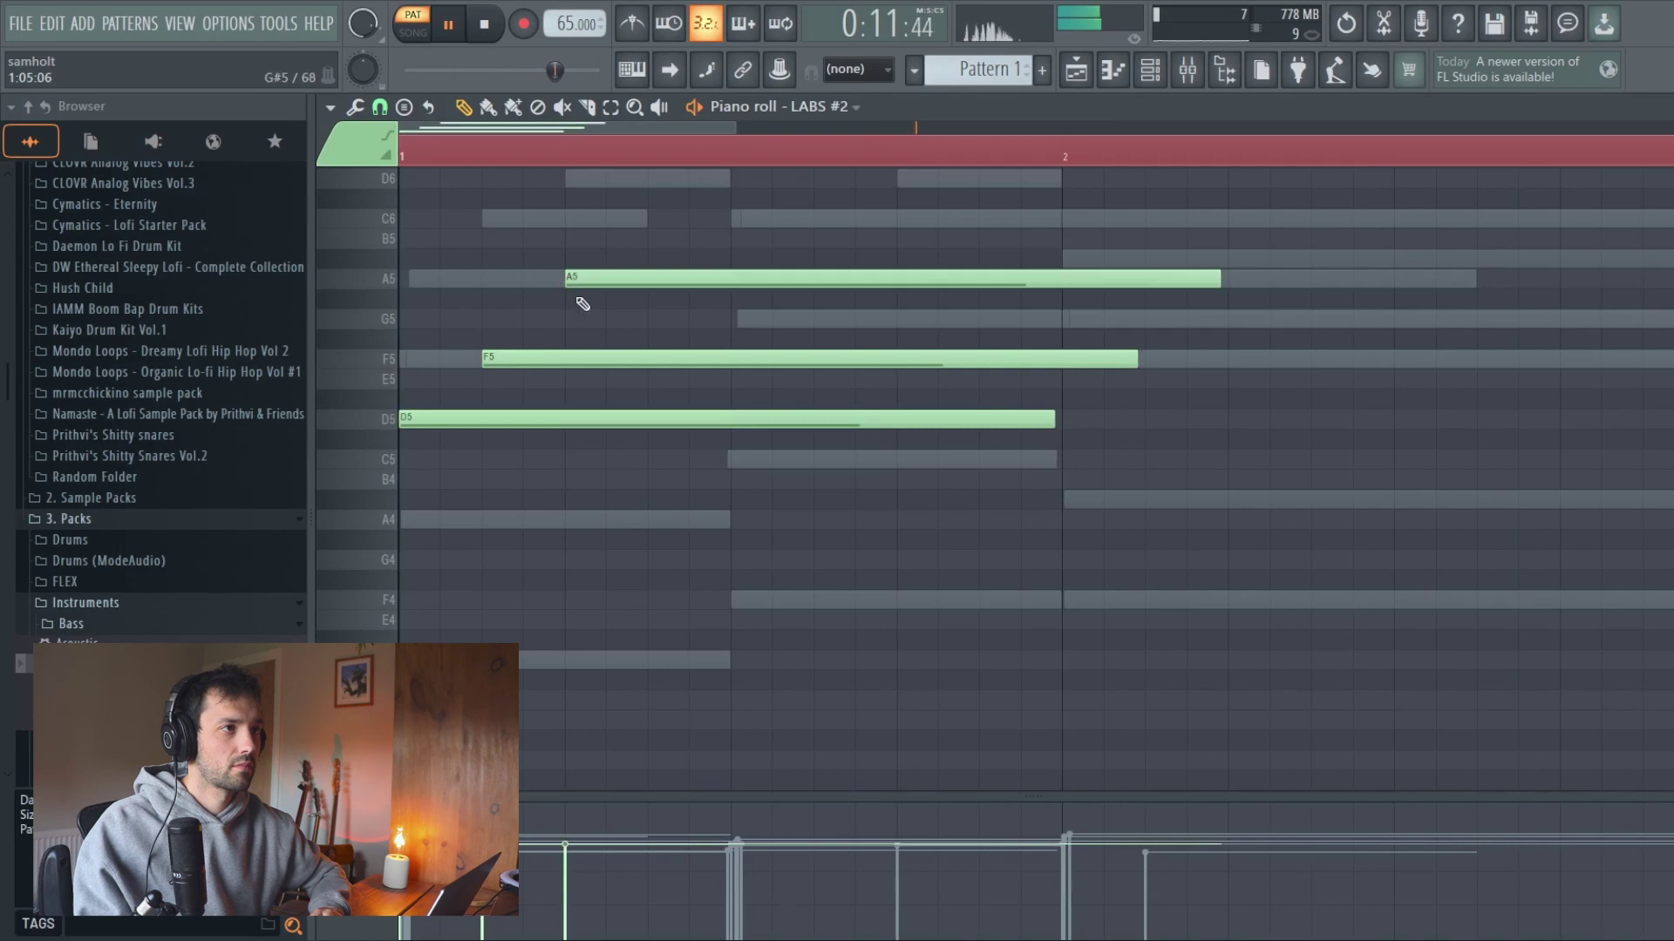
scroll(580, 314, down, 2)
scroll(571, 339, up, 3)
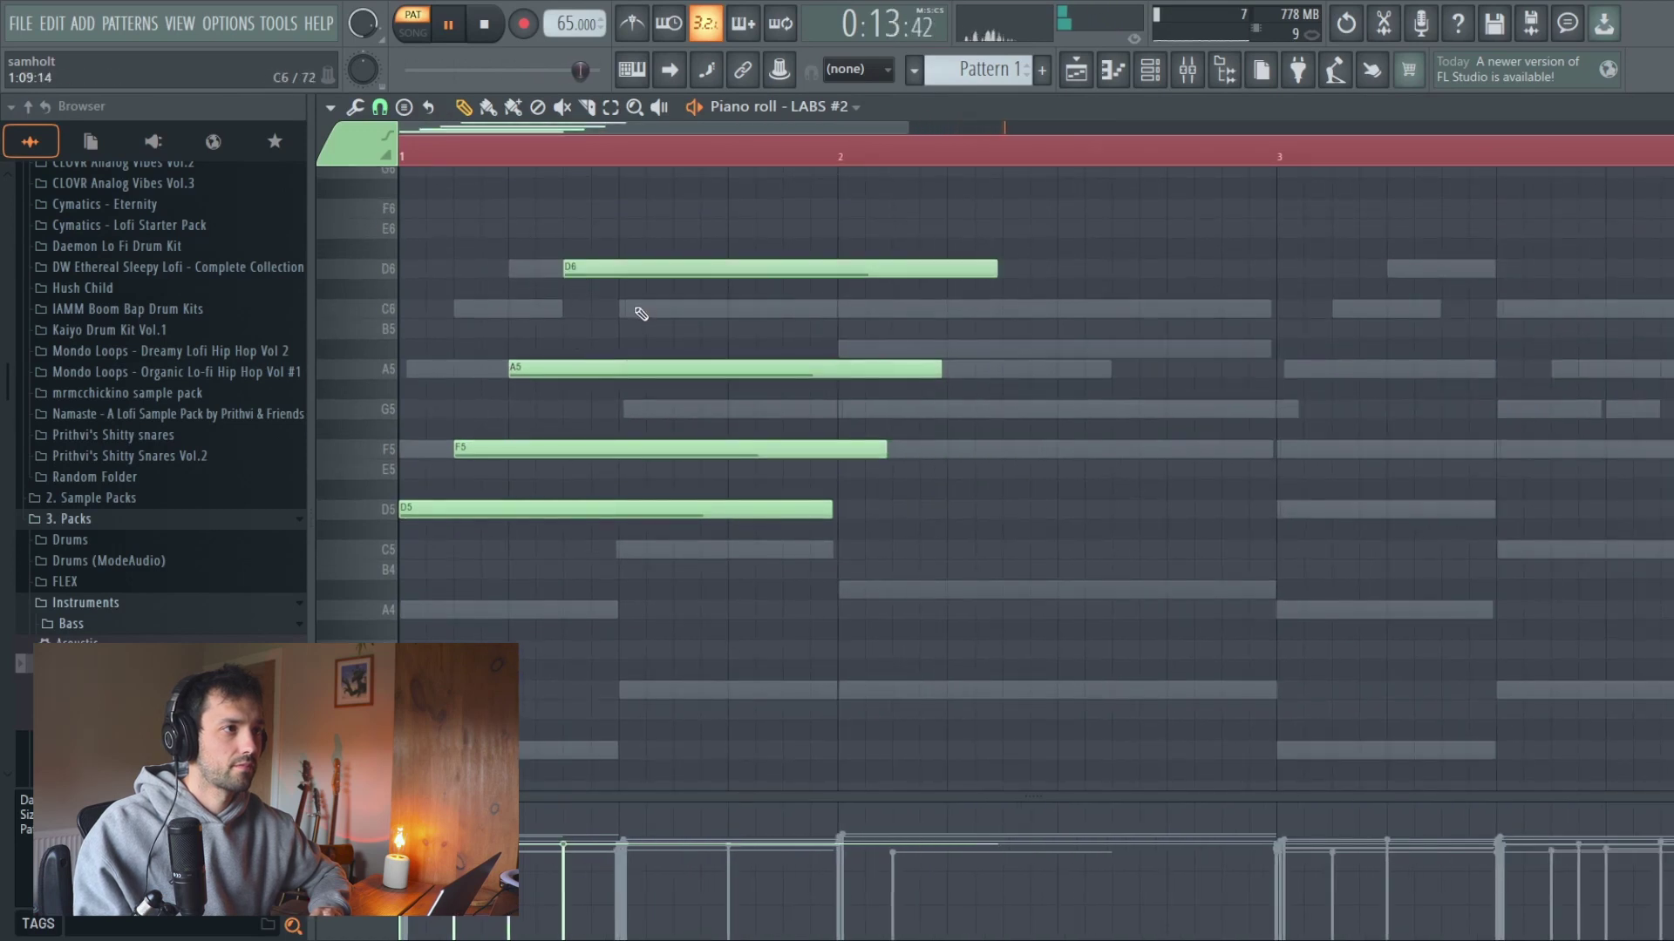
Extend the arpeggio with C6 and G5, and trim the overlapping notes to eighth notes with G5 filling the rest of bar 1.
drag(745, 201, 525, 579)
key(ctrl+l)
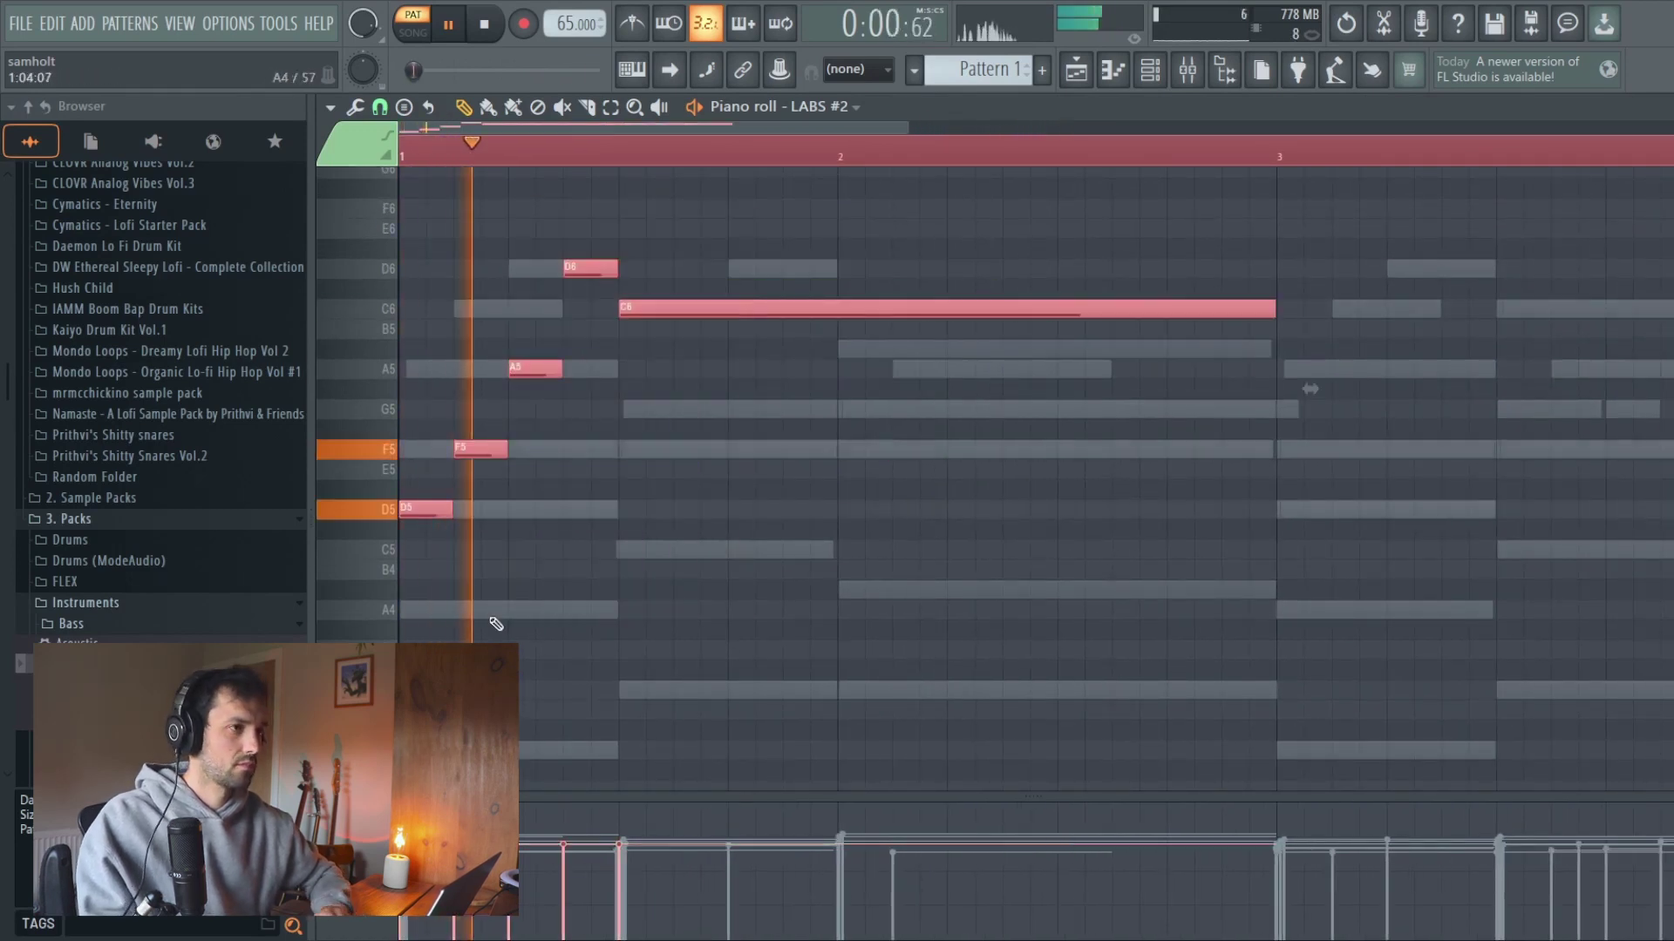
click(584, 508)
scroll(579, 523, down, 2)
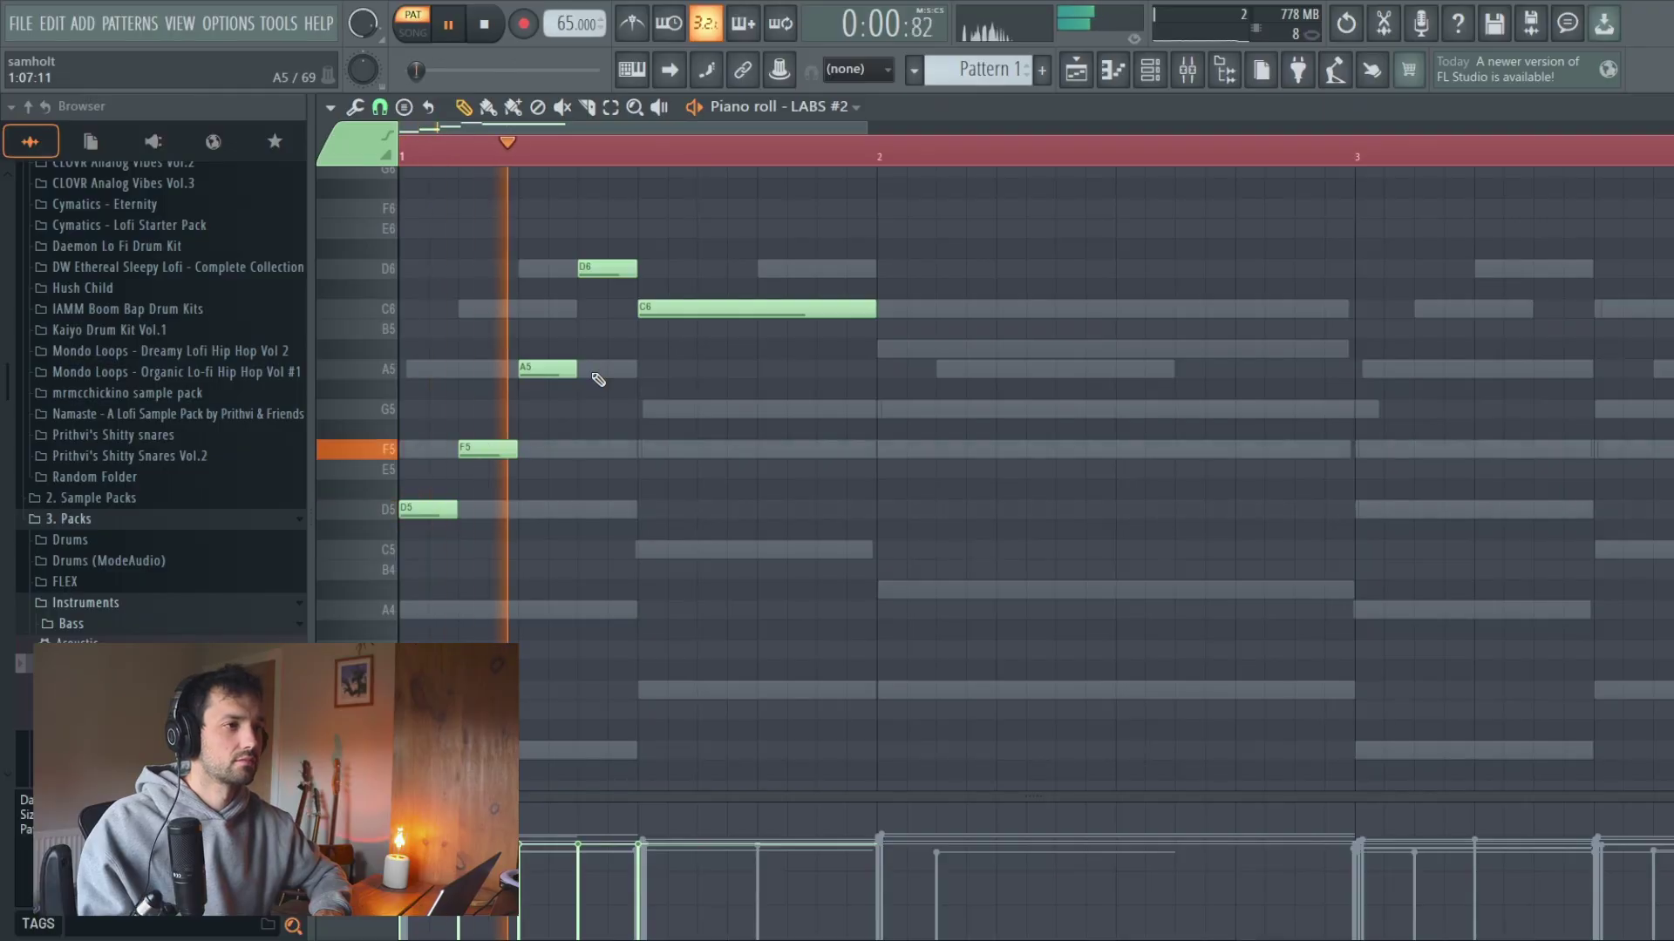
key(space)
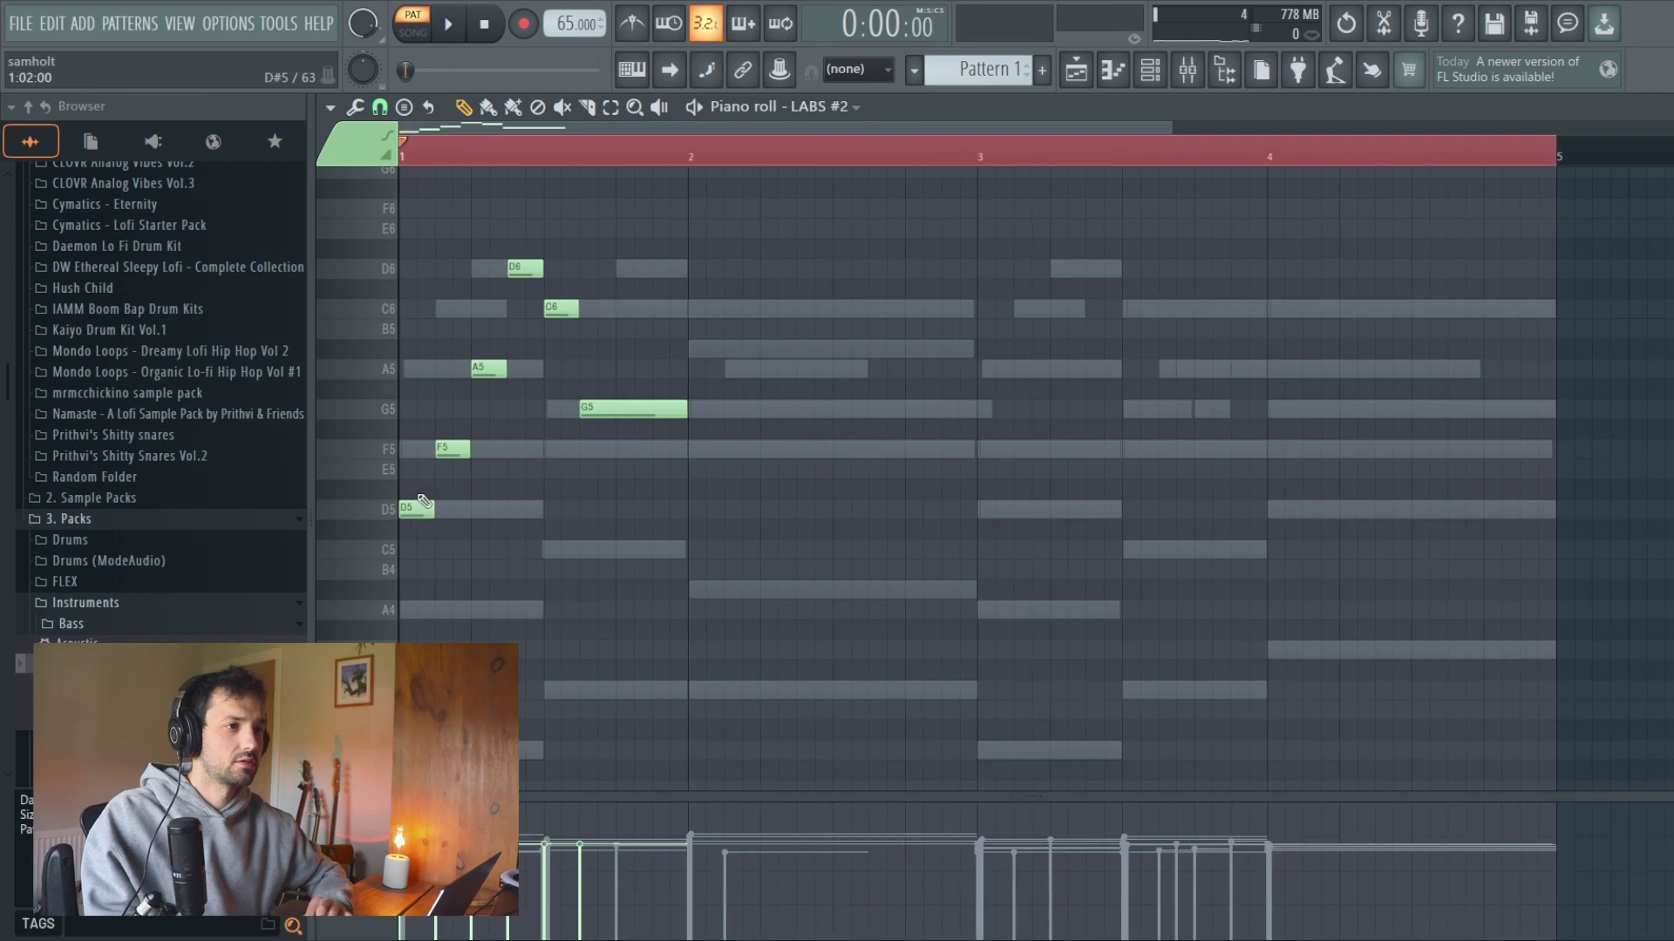
Duplicate the bar 1 arpeggio into bar 2 and transpose the copy up three semitones.
drag(422, 534, 862, 272)
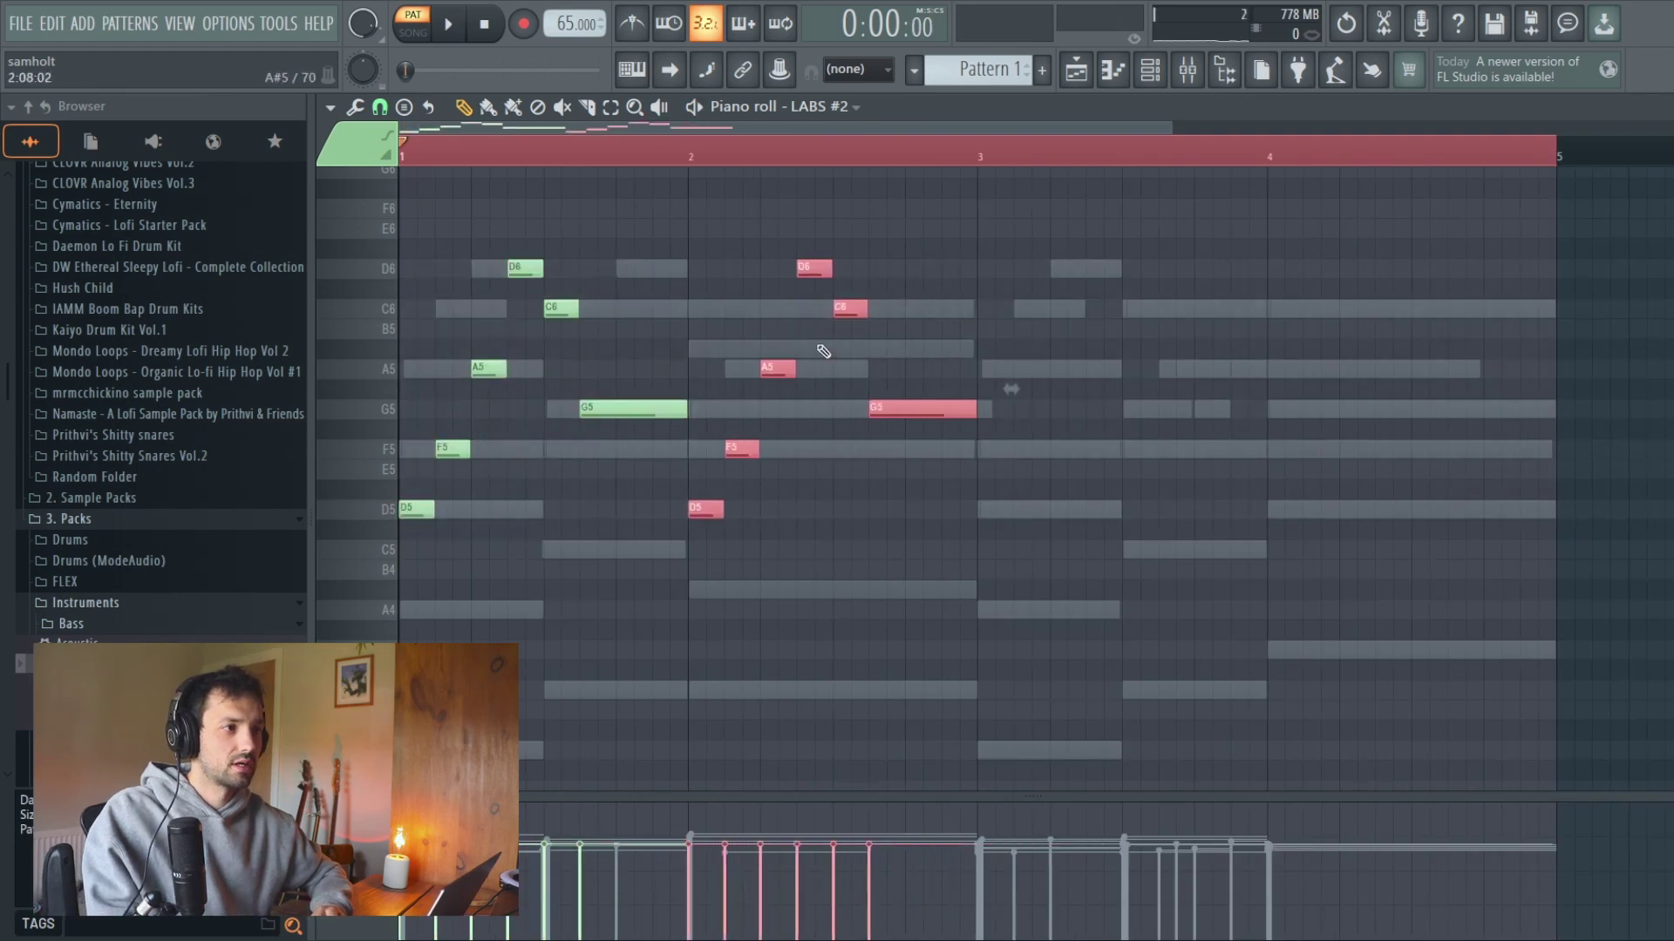
scroll(826, 415, down, 2)
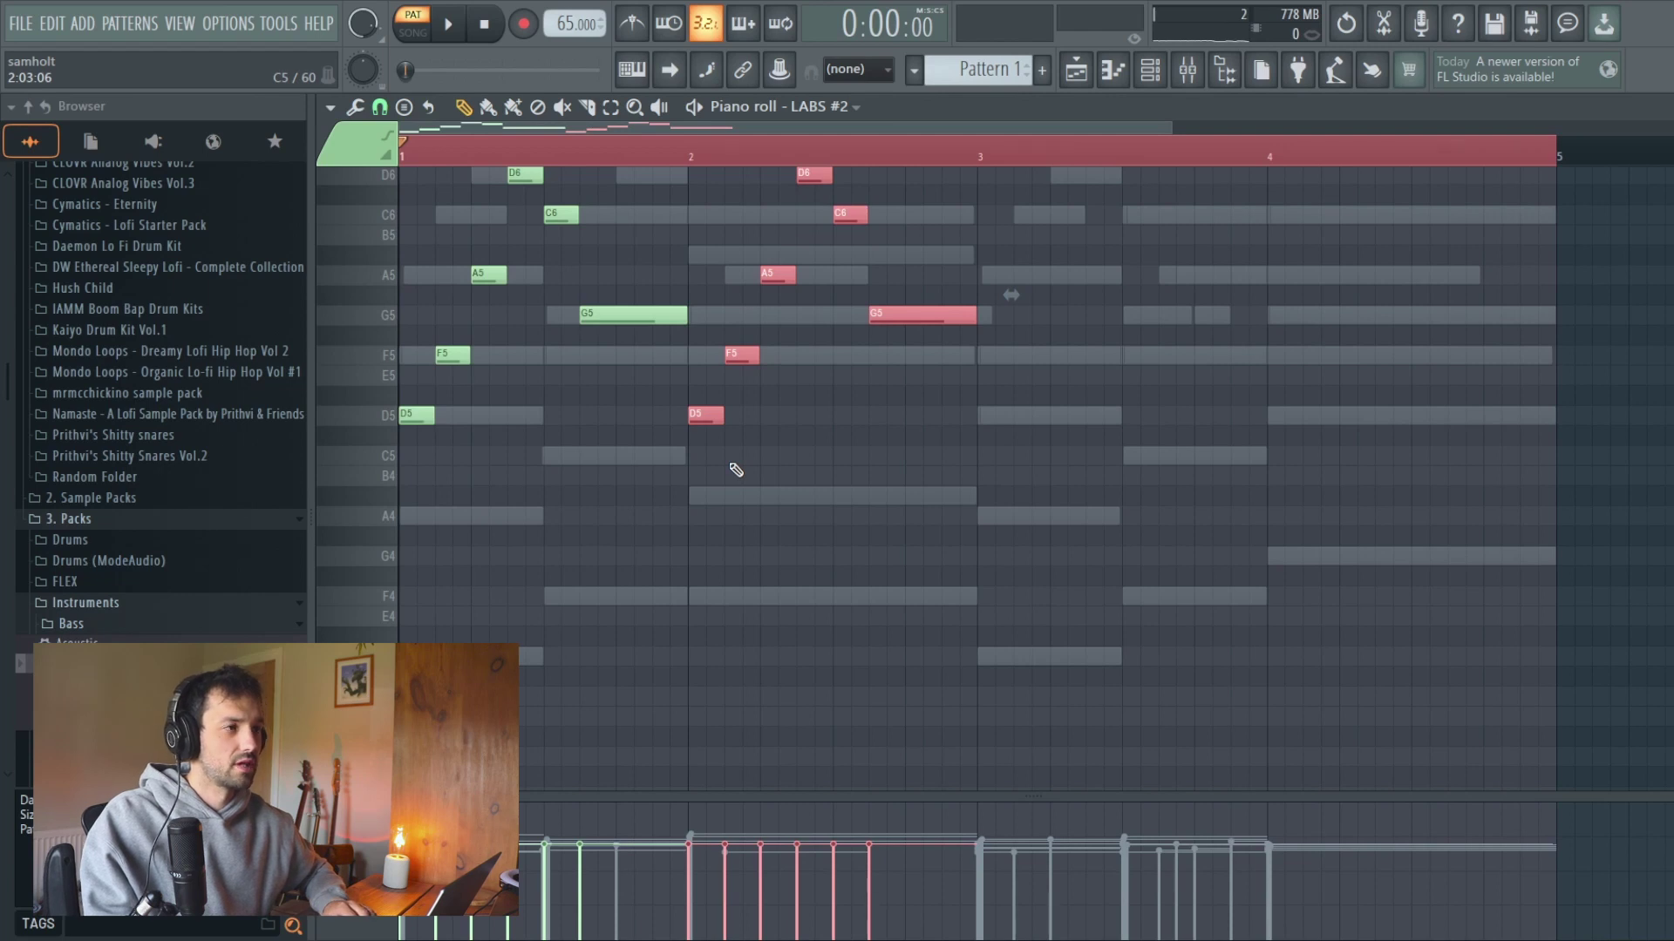
key(Up)
key(Up)
key(Up)
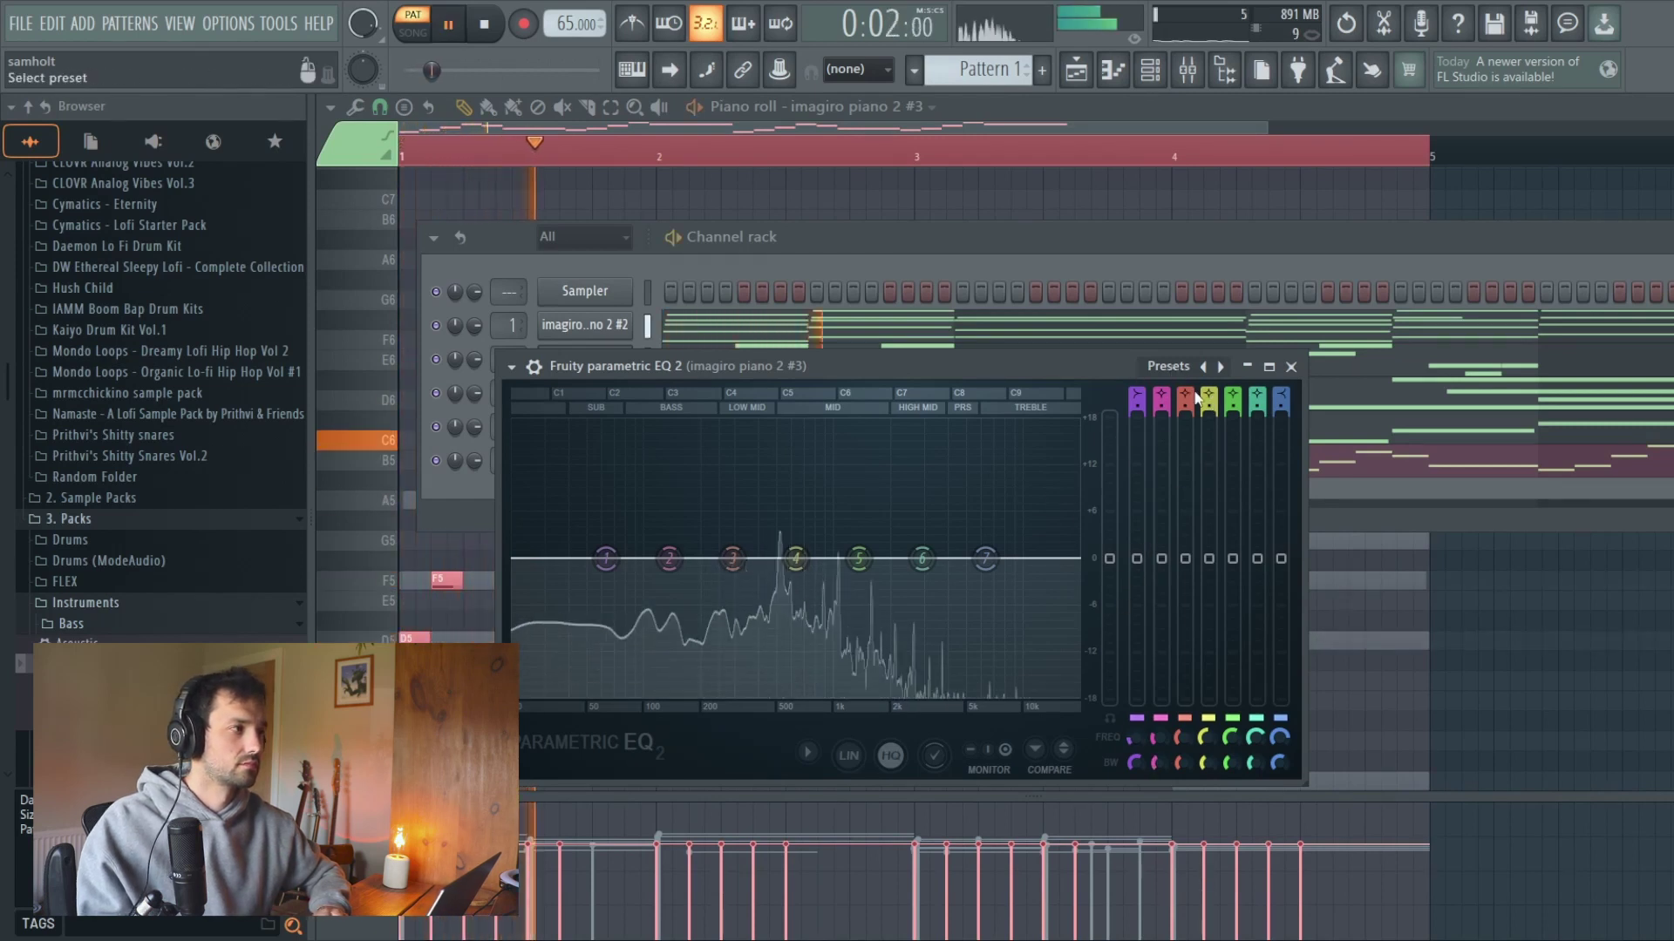
Apply a preset to the parametric EQ on imagiro piano 2 #3 and shift its high band slightly lower.
click(1186, 431)
drag(918, 560, 905, 559)
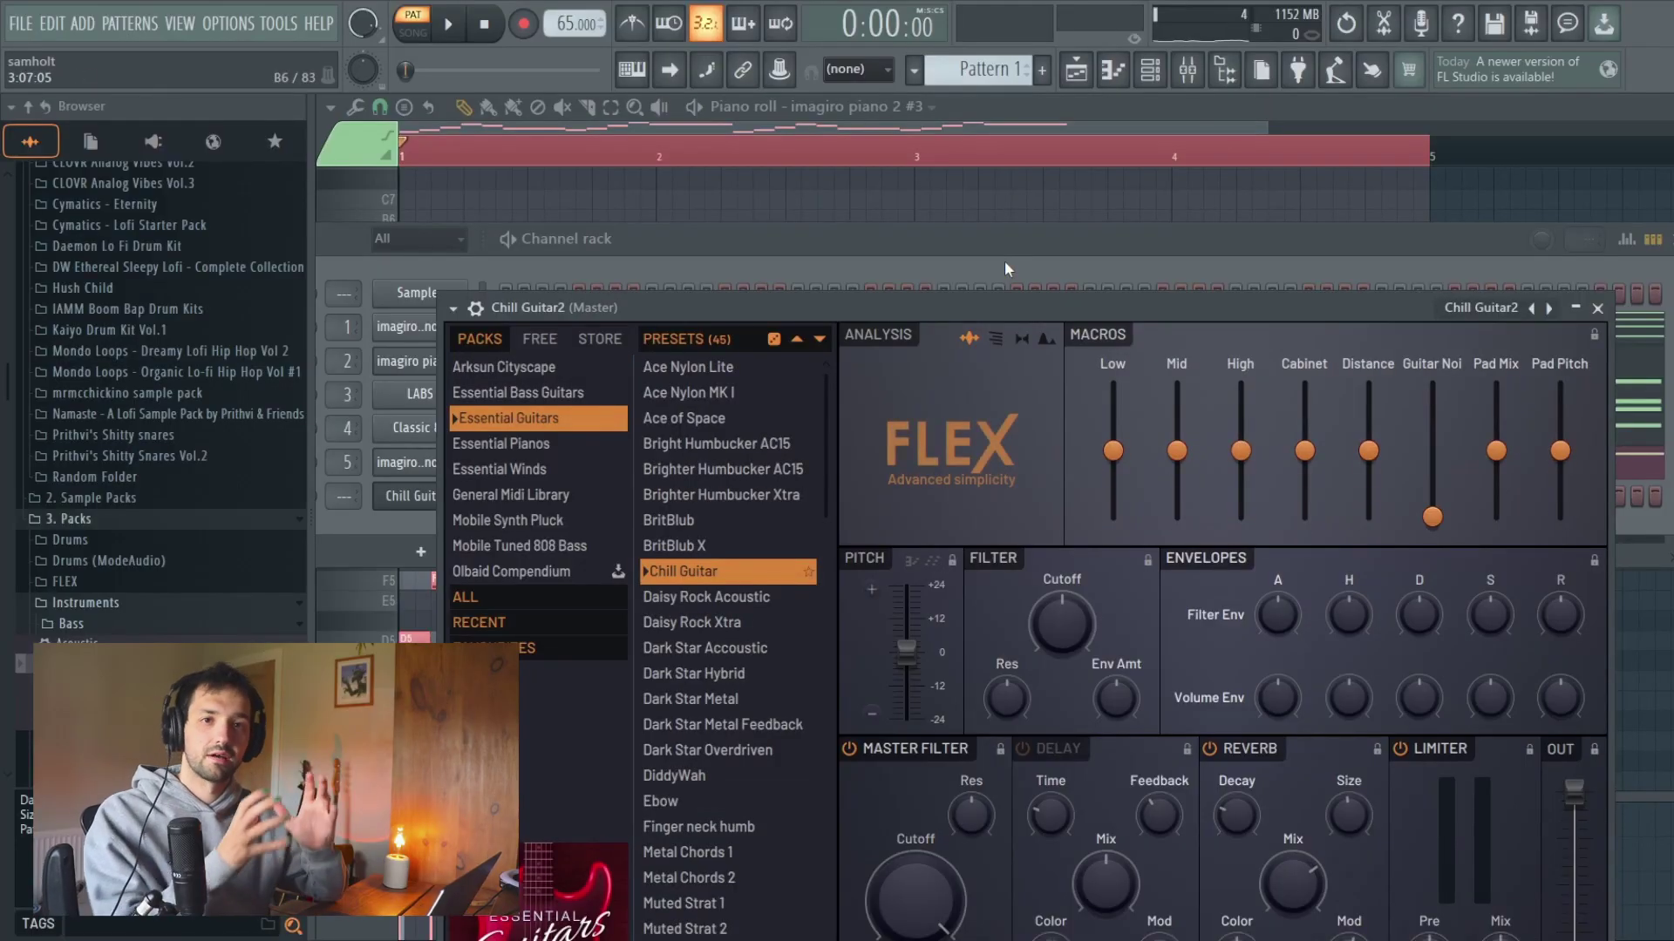
Filter Chill Guitar2 with TDR Nova using a high-pass and a 2600 Hz low-pass, and close the plugin.
click(1123, 78)
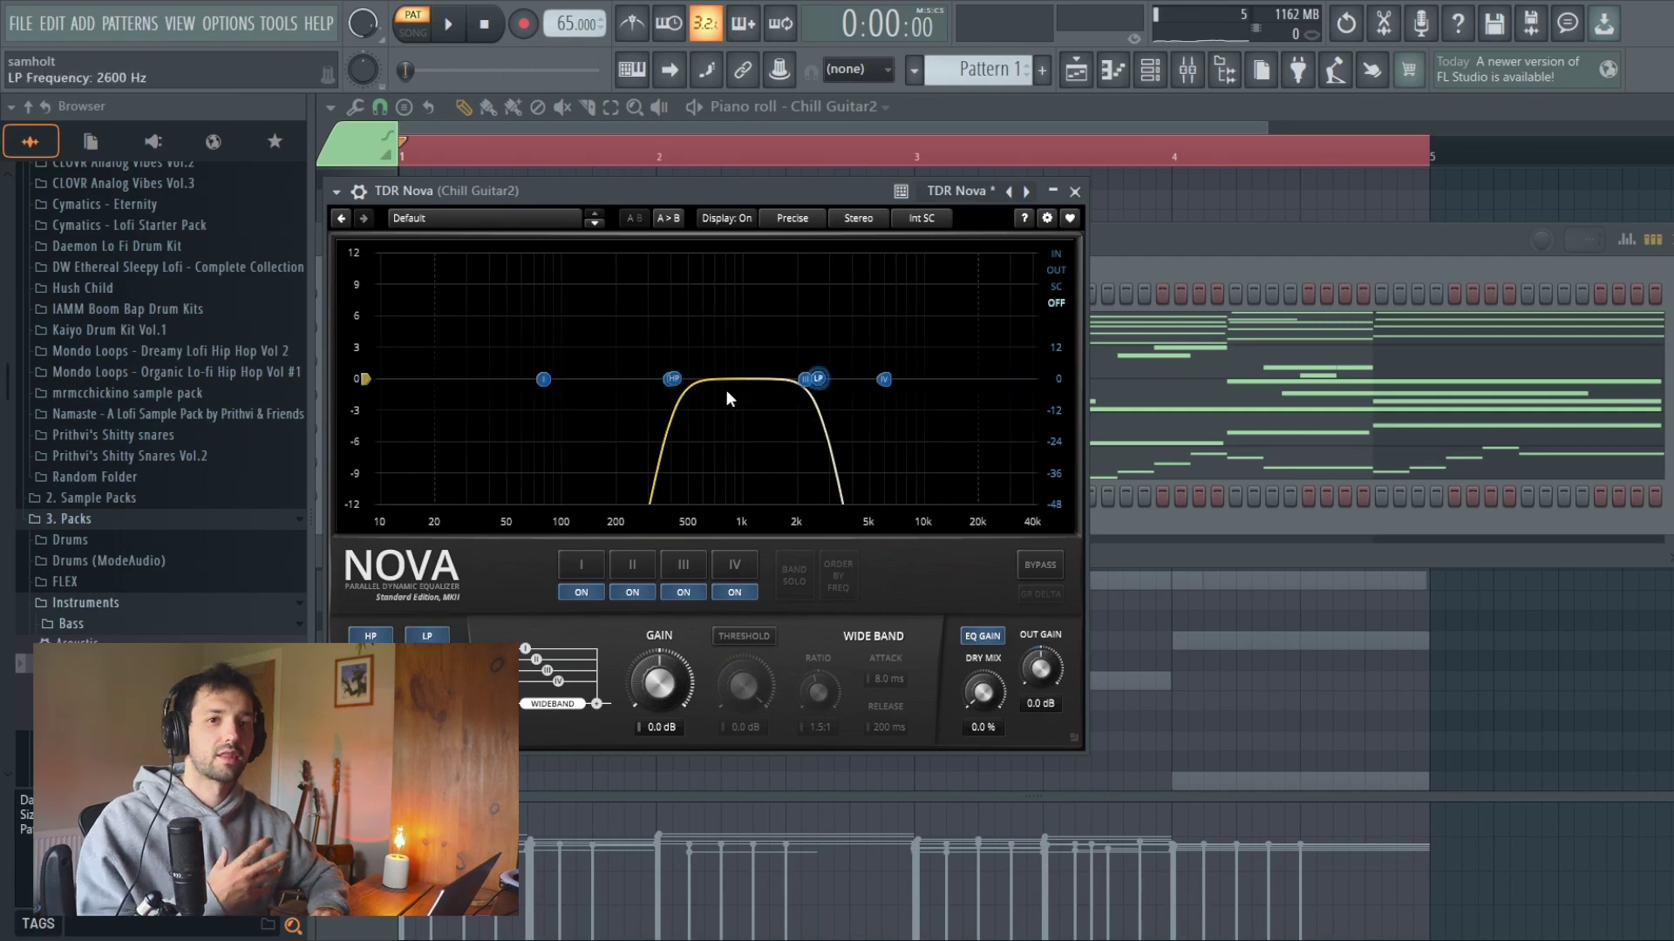
click(1076, 191)
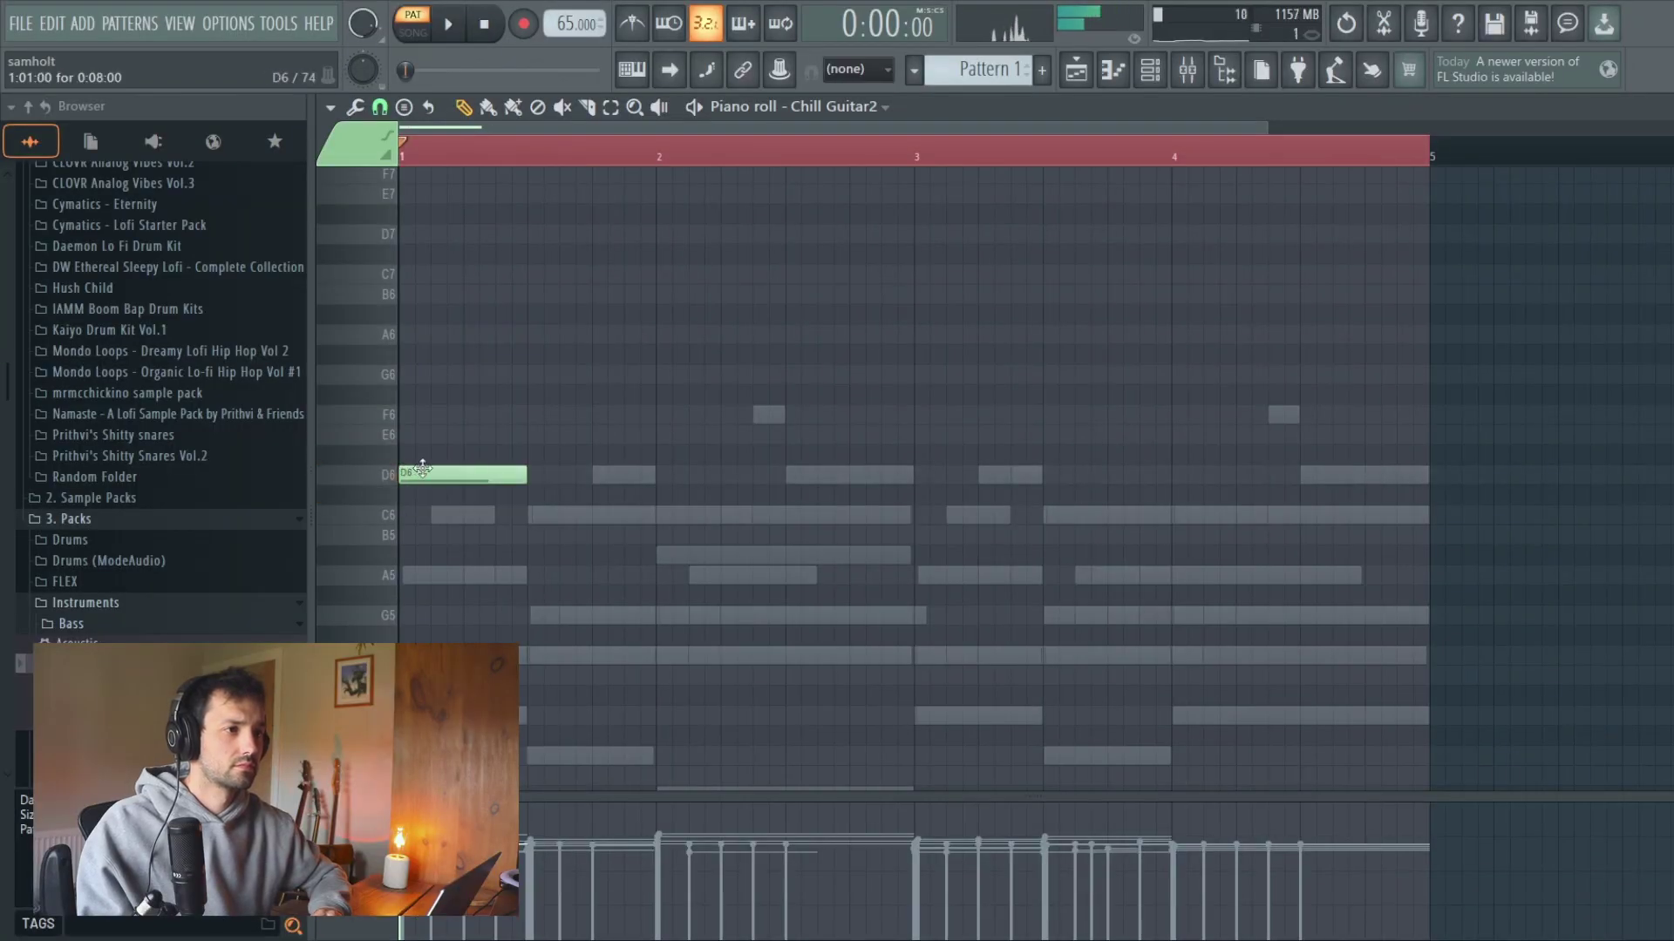
Try a descending D6, C6, A#5, A5 guitar melody across bars 1 and 2, and delete its notes.
click(546, 513)
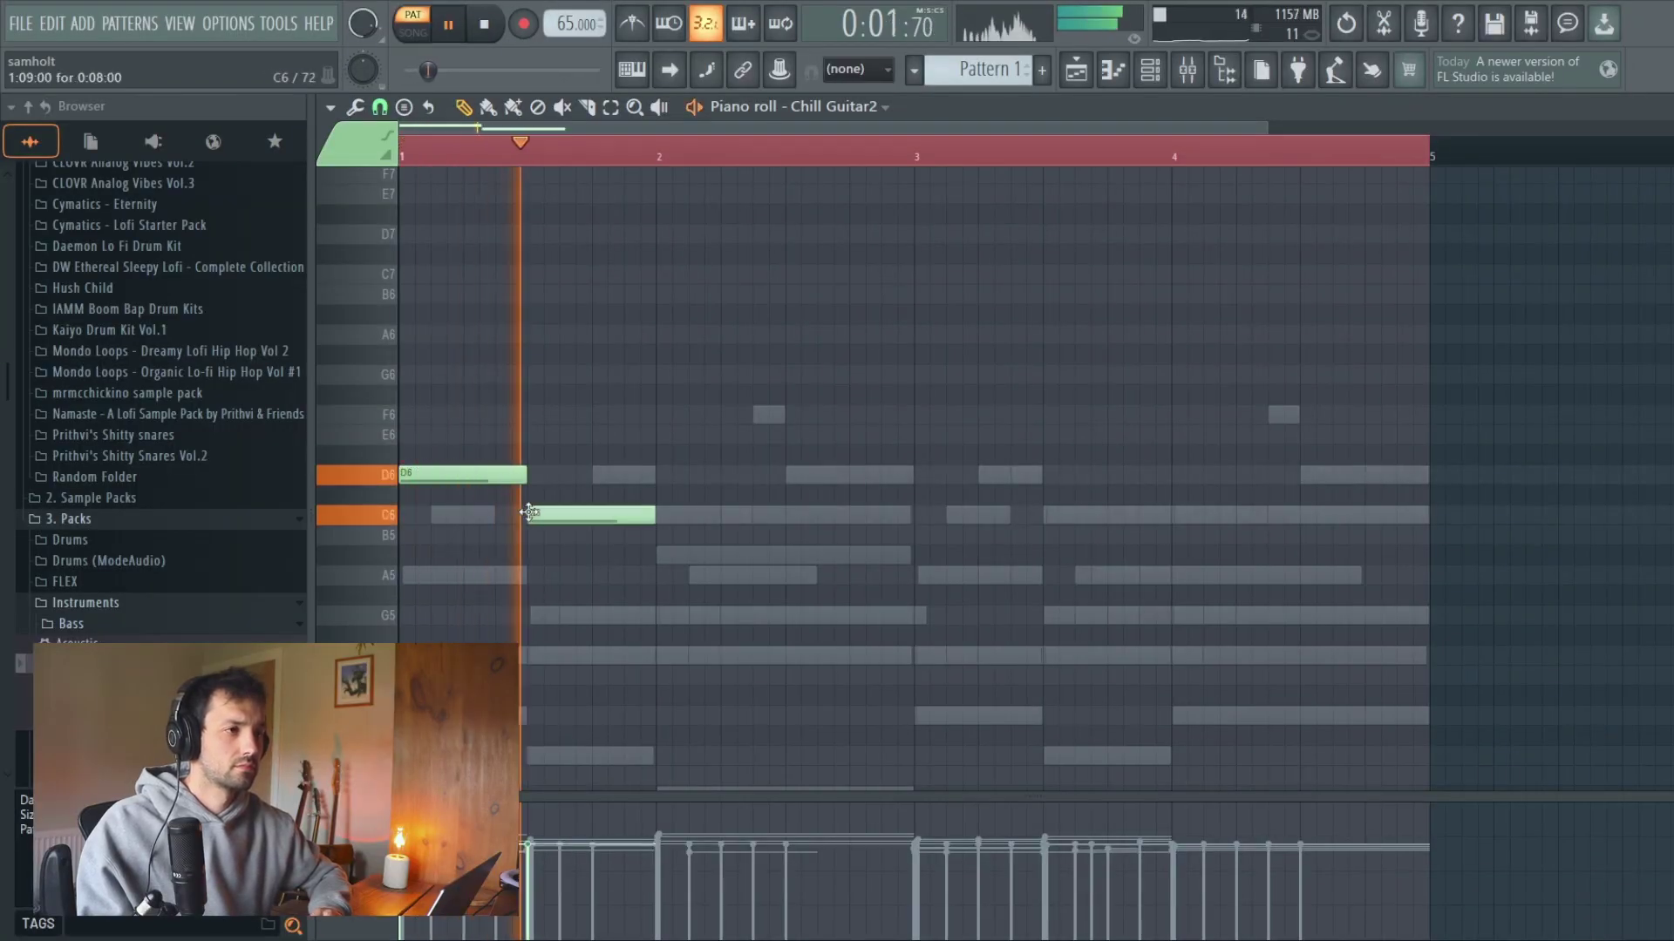
click(670, 556)
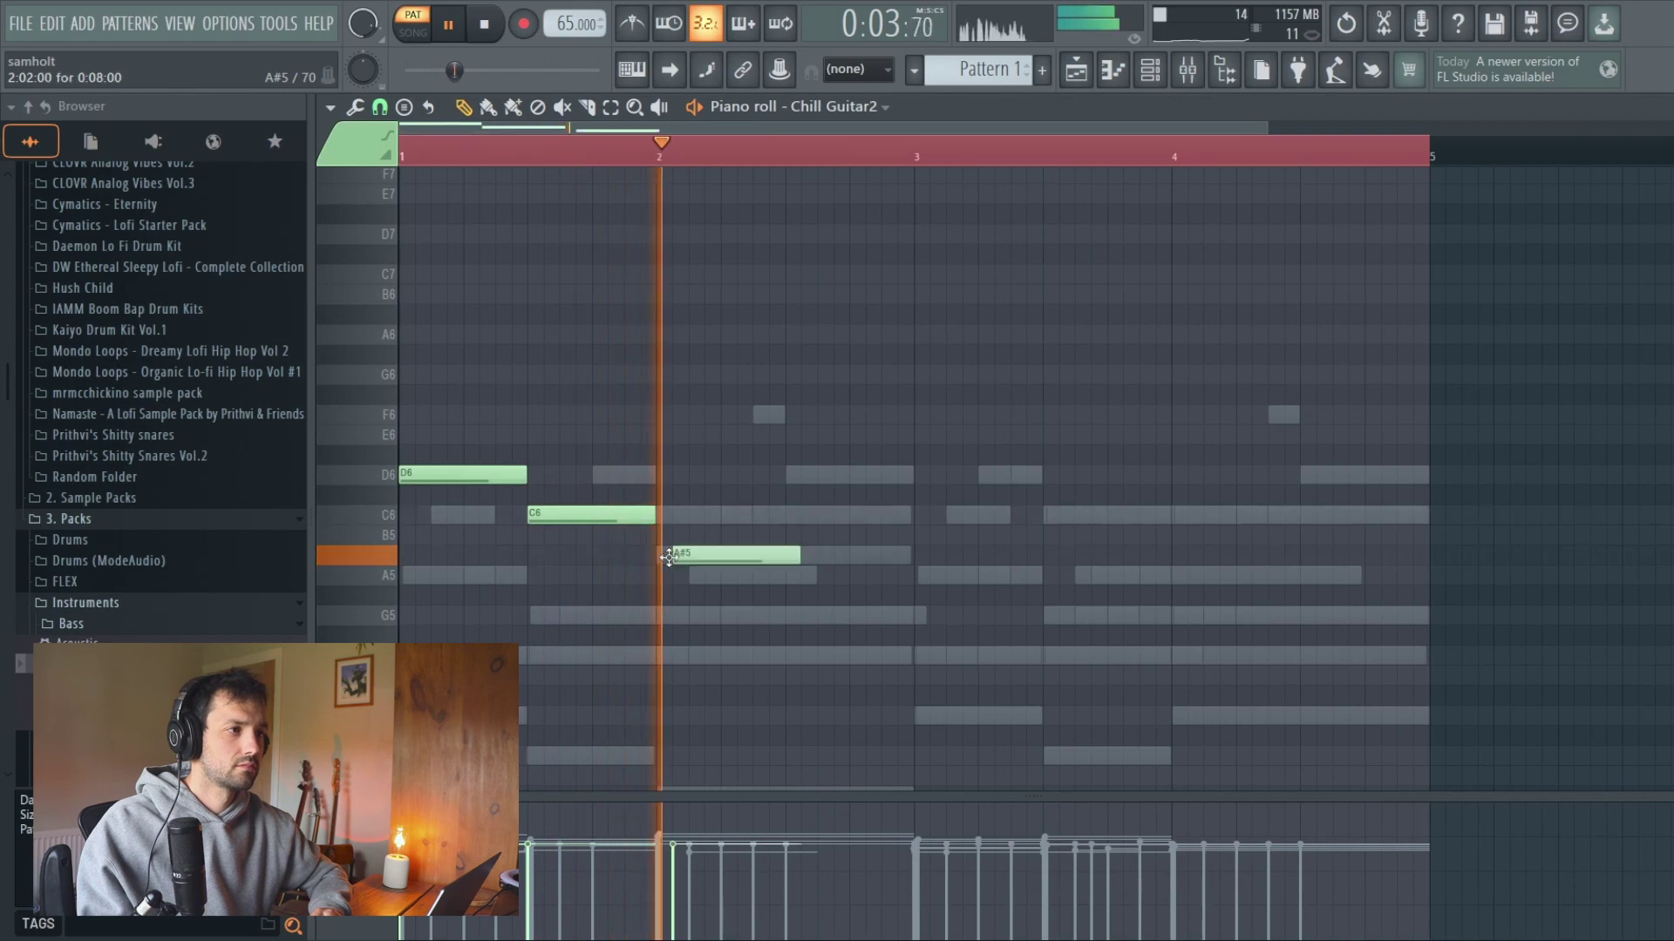
click(697, 576)
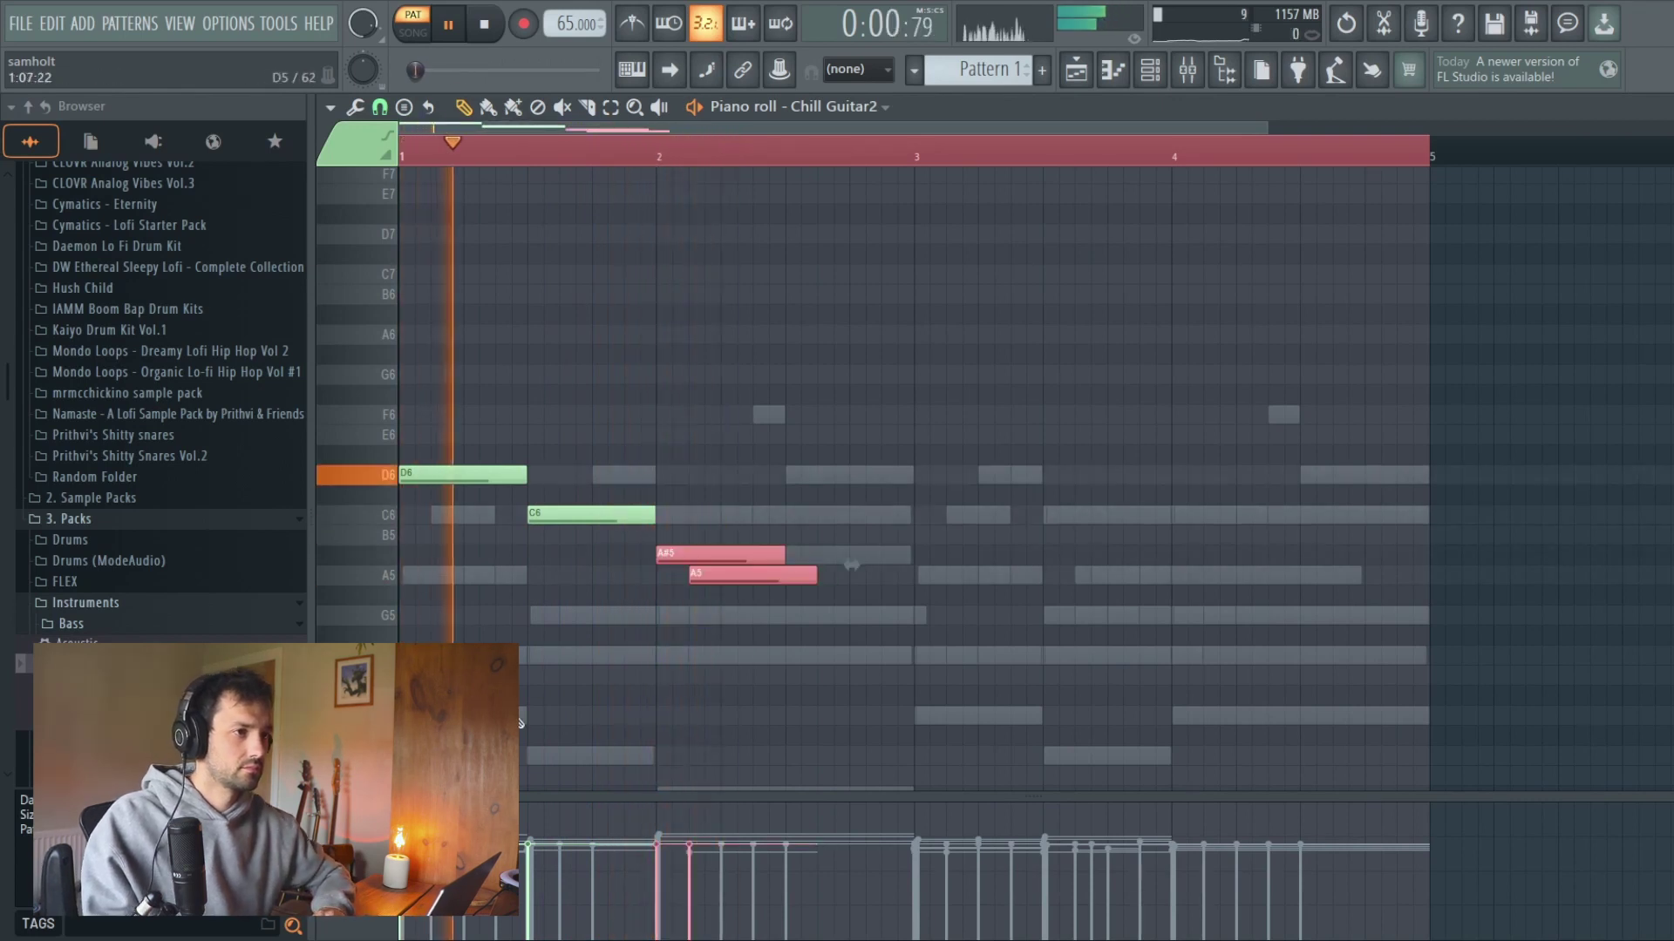
ctrl+click(563, 673)
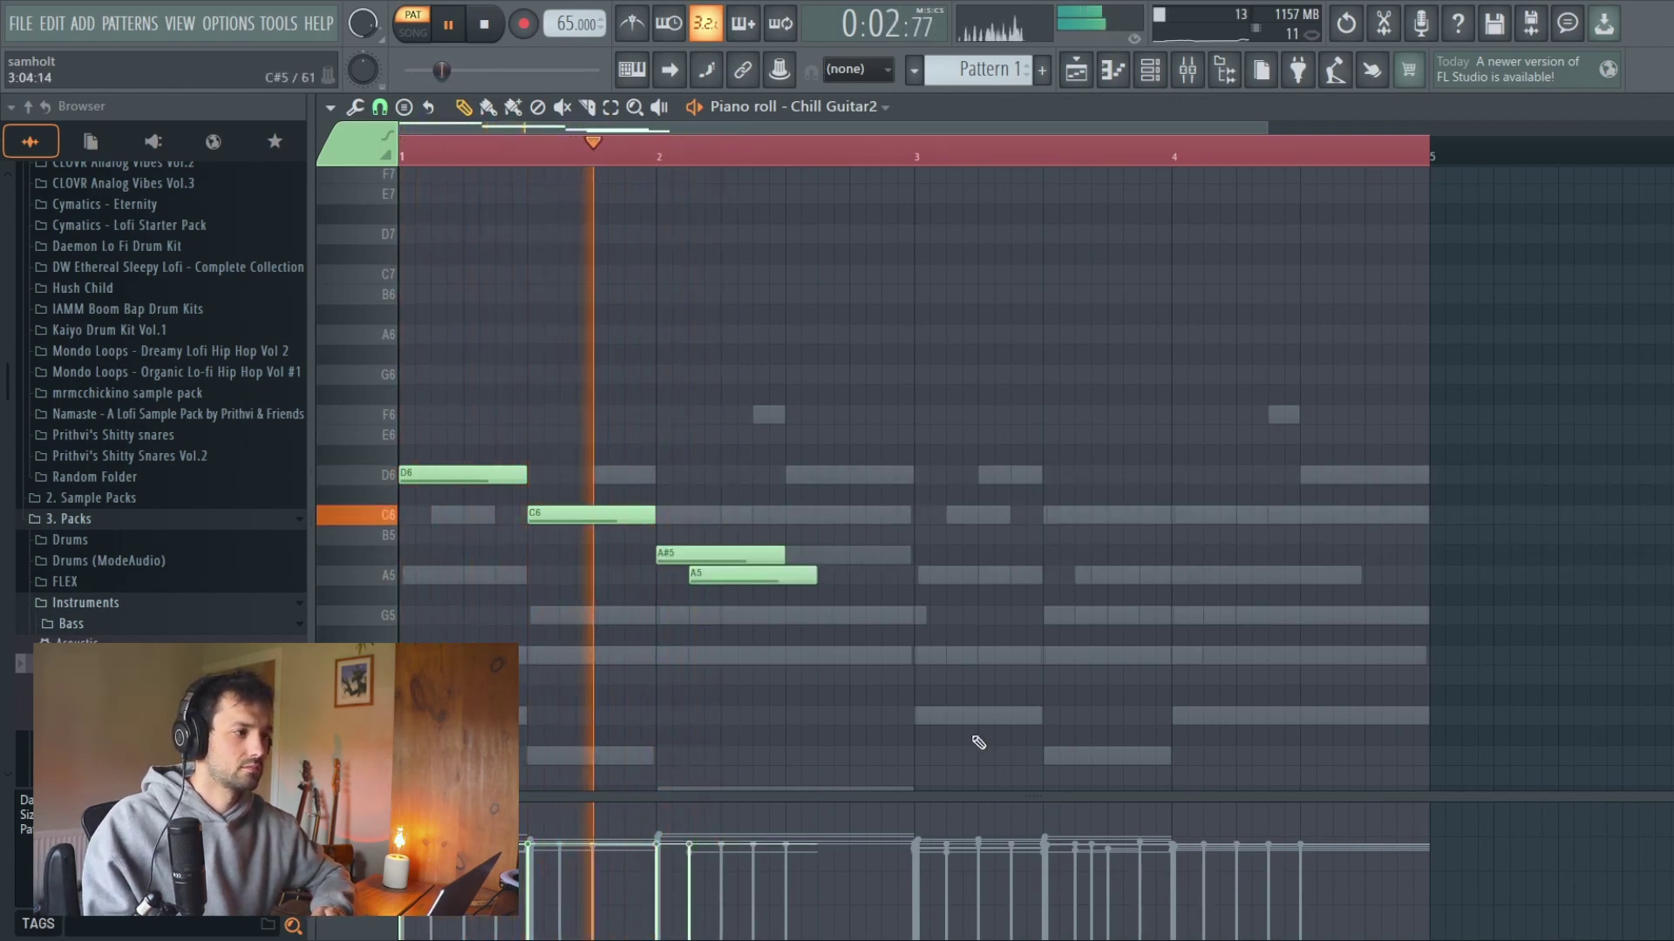
scroll(918, 698, down, 2)
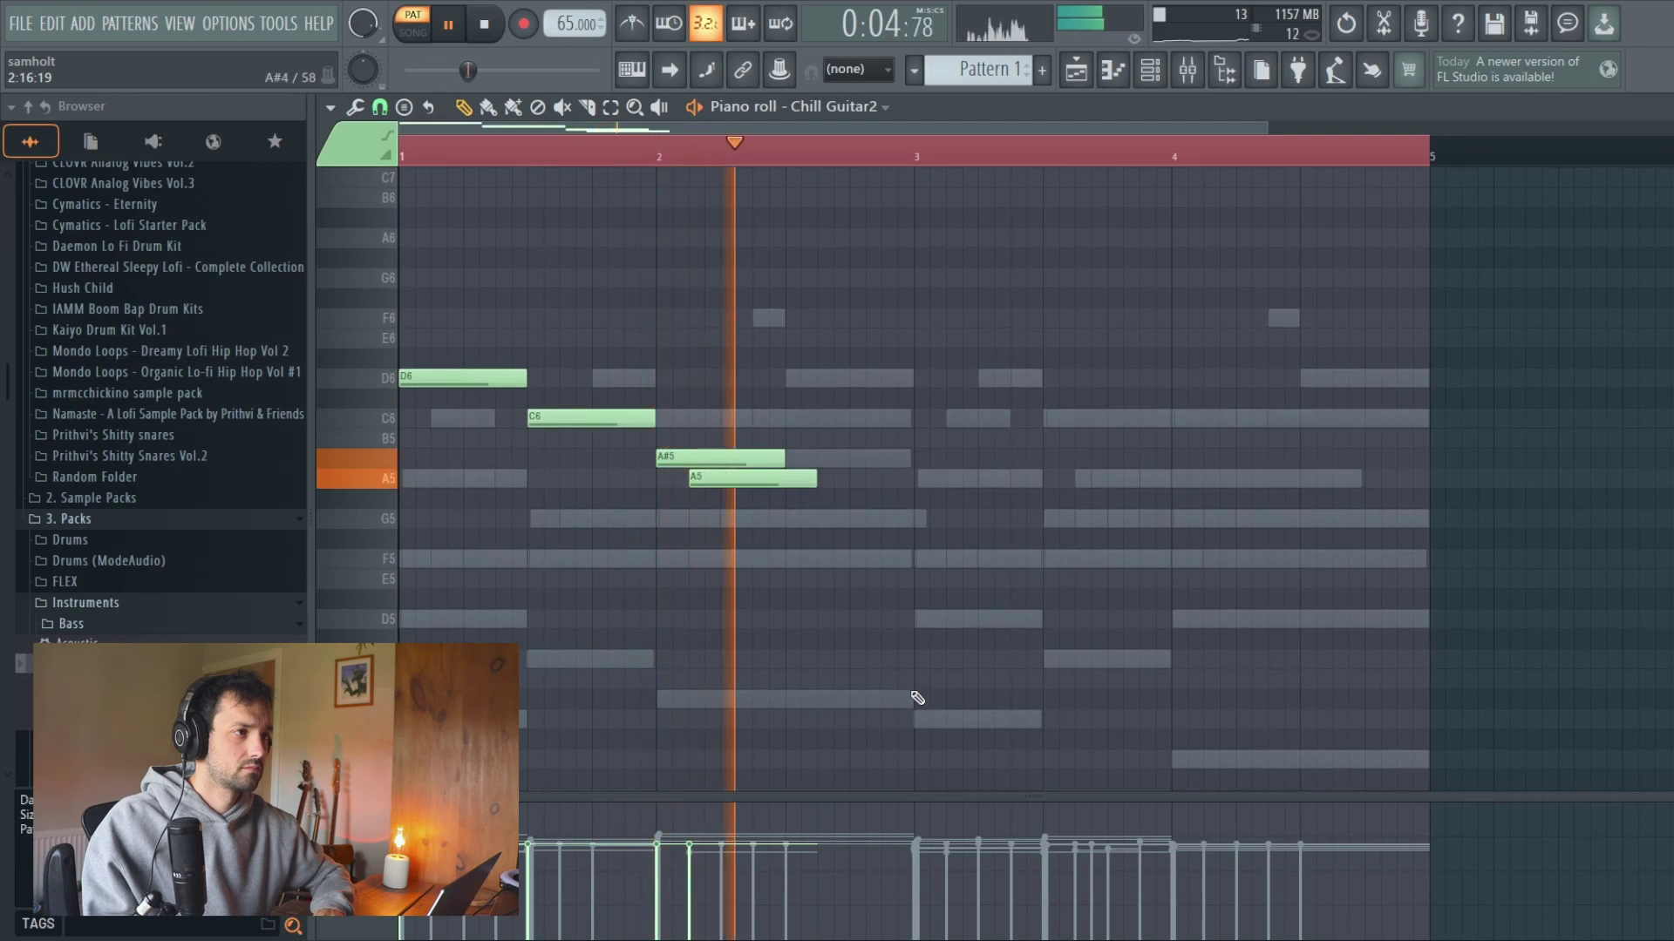
key(space)
key(ctrl+a)
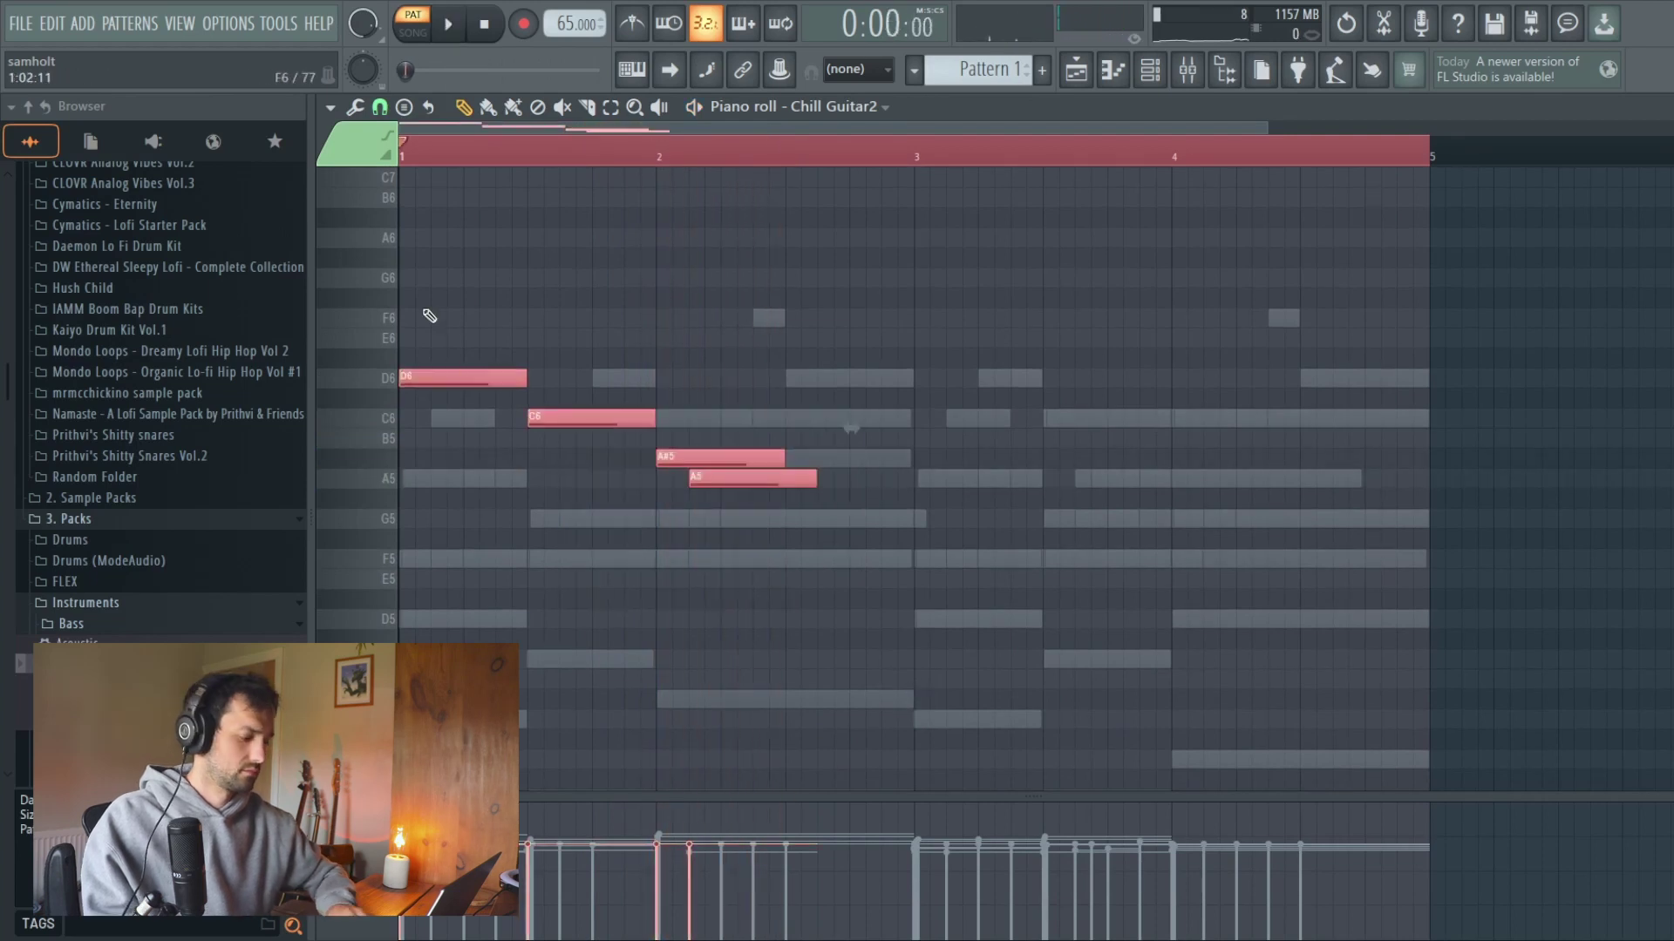
key(Delete)
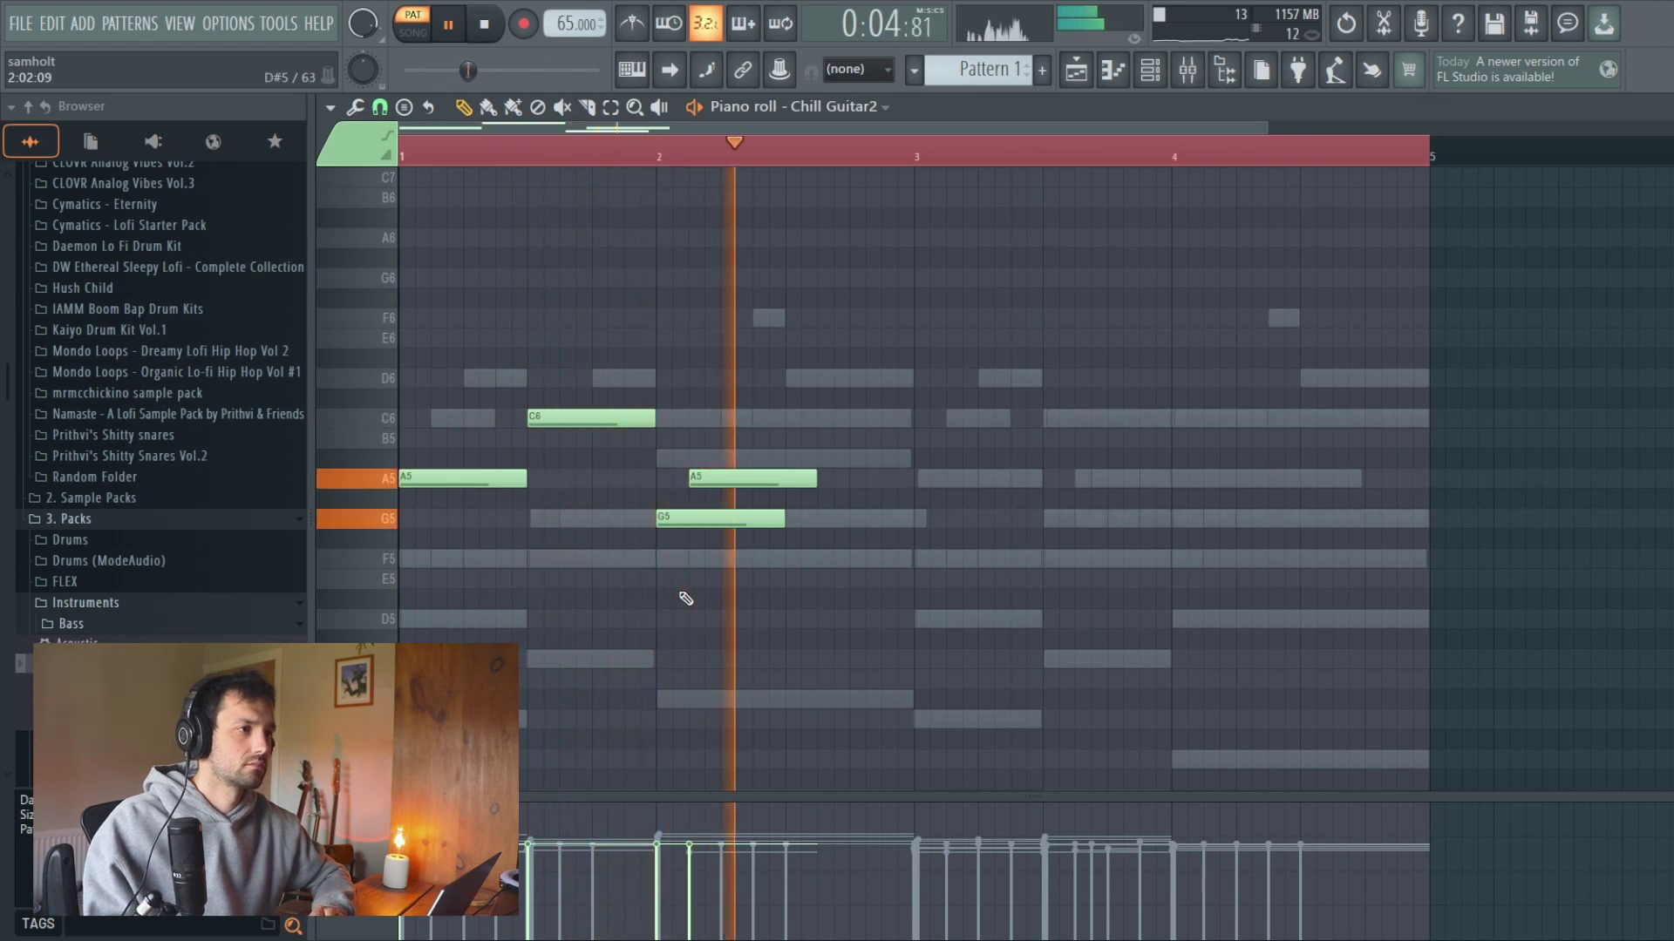
Continue the guitar melody with A5 and G5 in bar 3 and F5 in bar 4.
scroll(773, 587, down, 3)
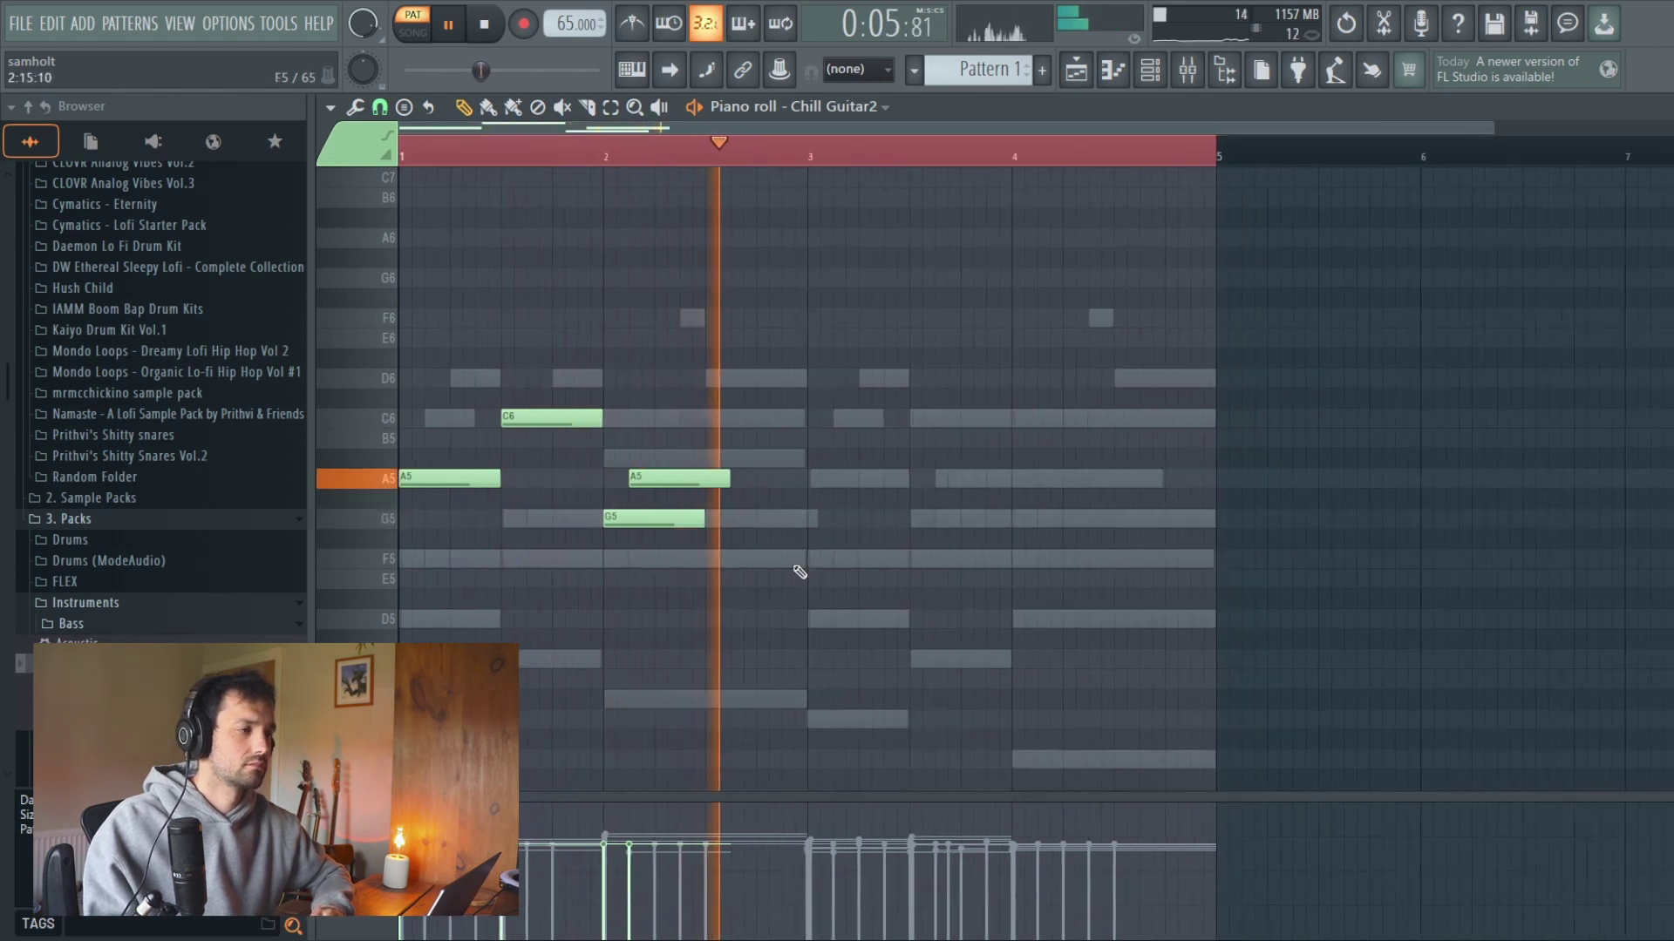
click(815, 478)
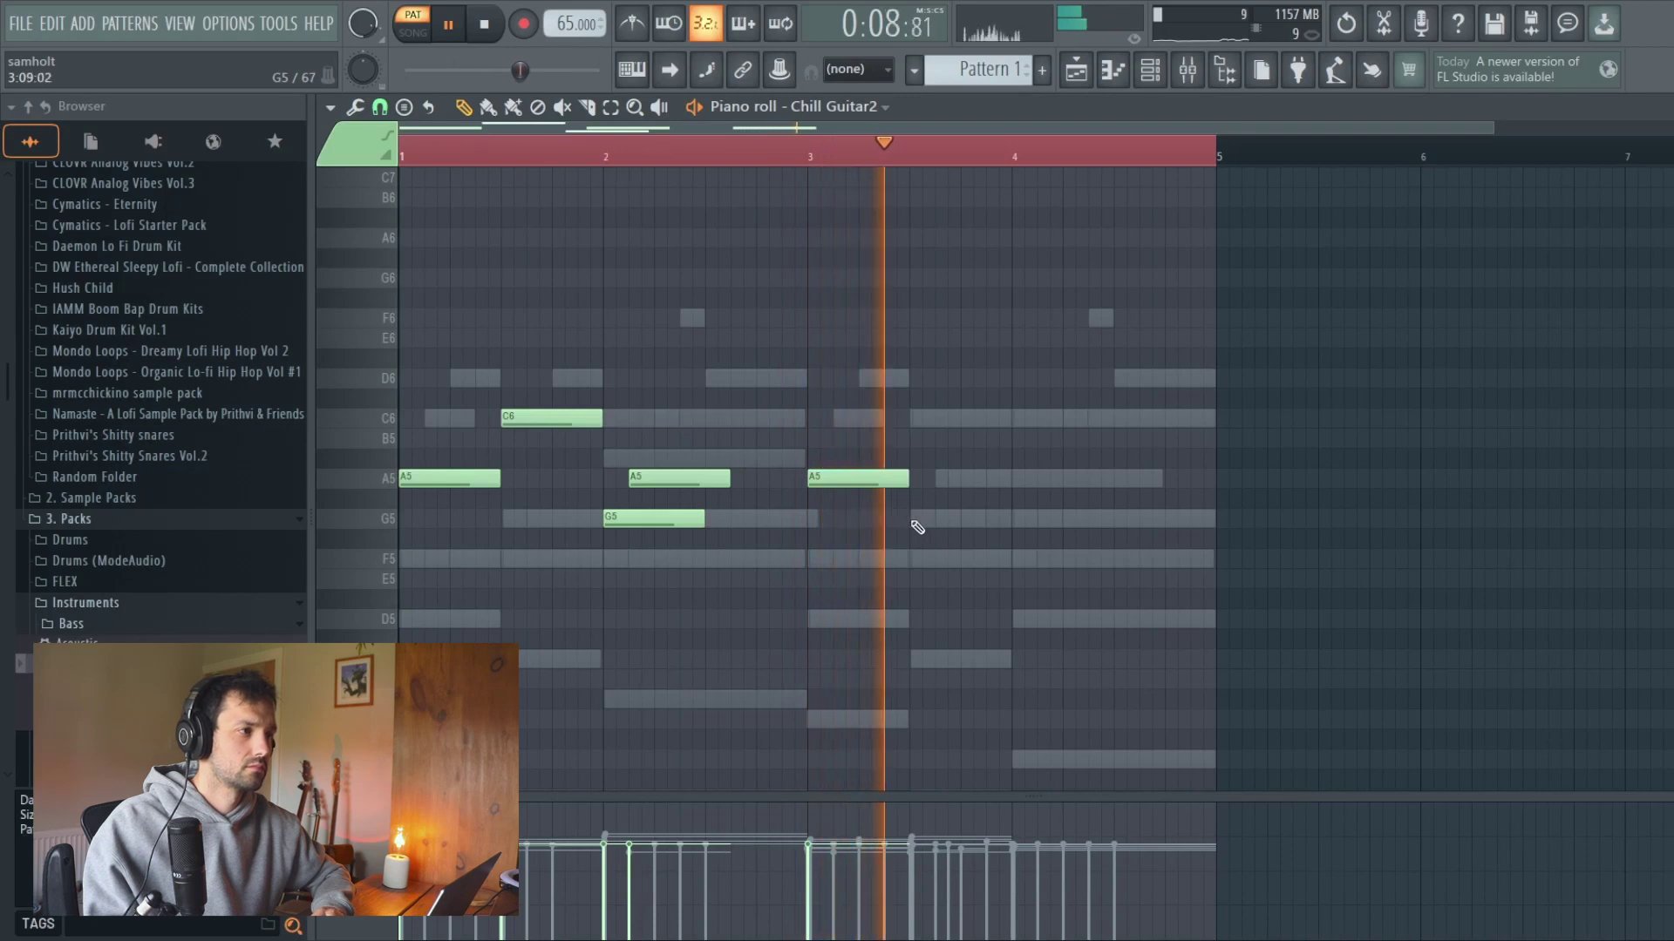
click(912, 517)
click(940, 479)
key(space)
key(space)
Apply legato to all guitar notes so each one lasts until the following note, and deselect them.
drag(985, 482, 422, 385)
key(ctrl+l)
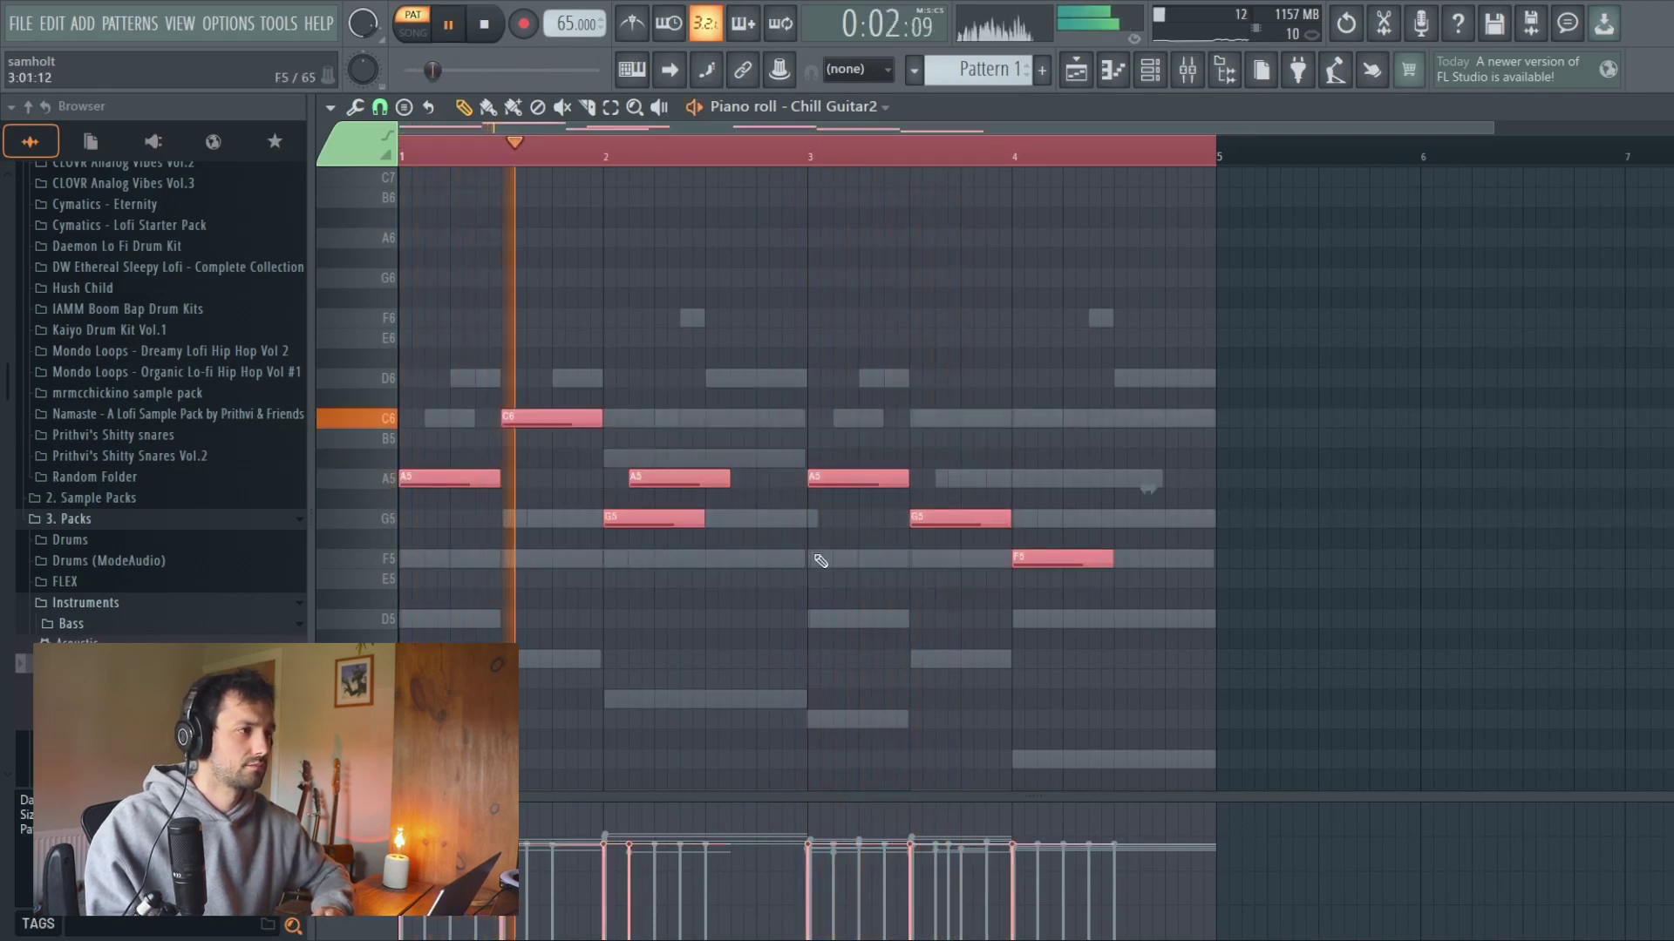
key(ctrl+d)
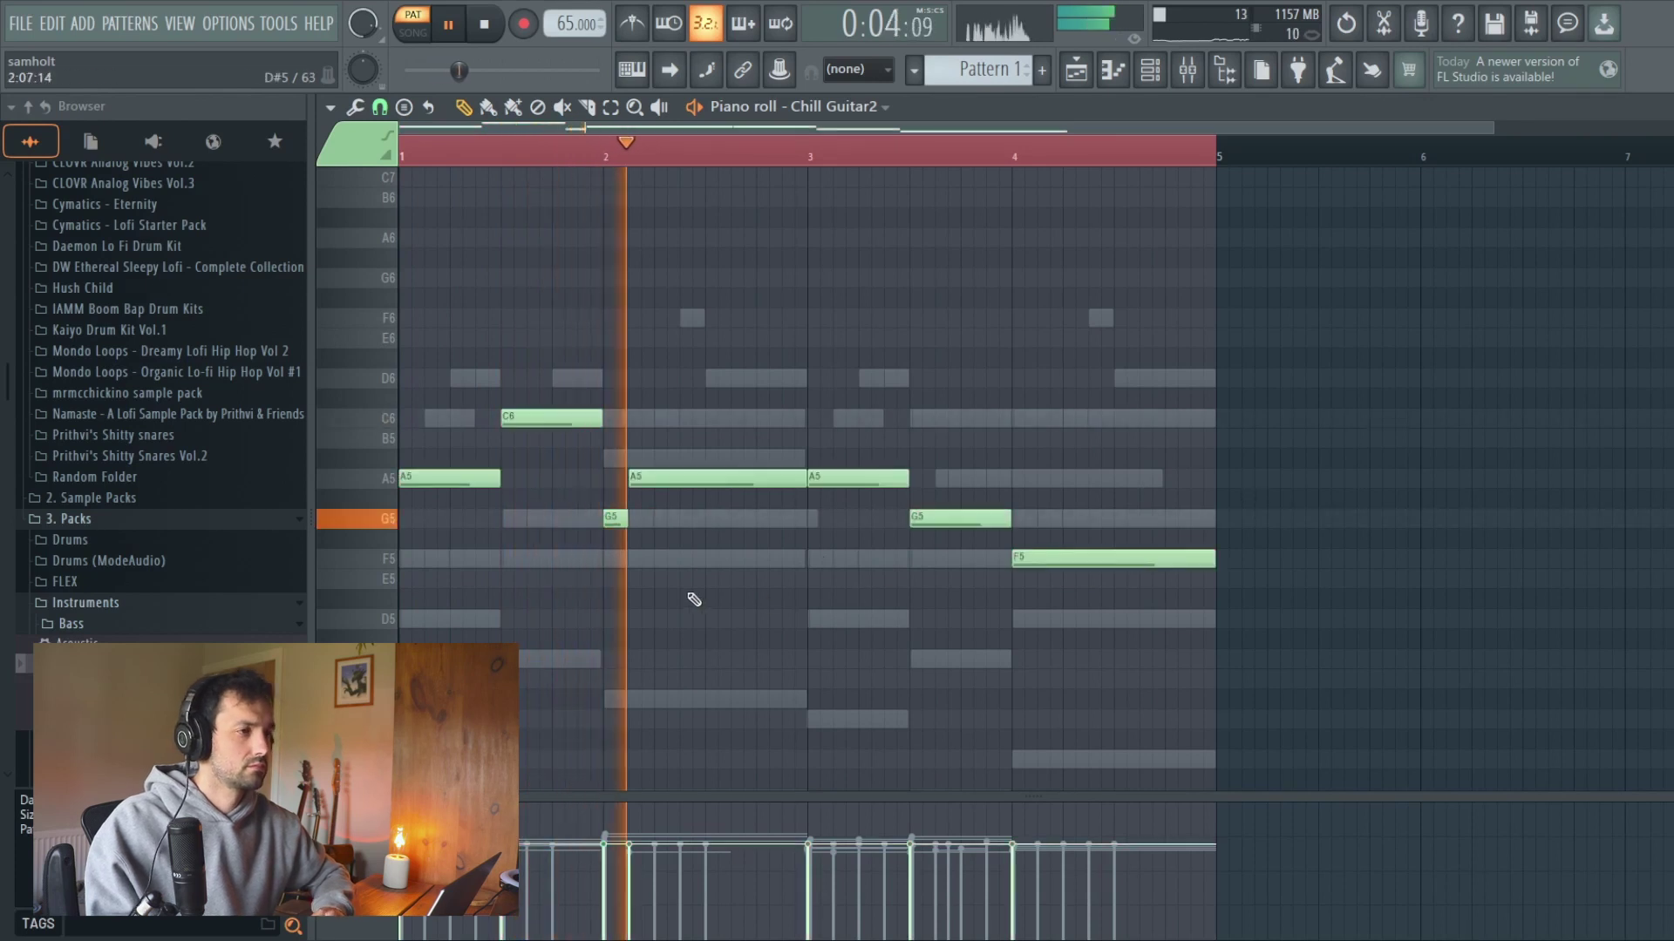
Set TDR Nova's high-pass on Chill Guitar2 to 268 Hz, lower its low-pass, and close the plugin.
click(1515, 845)
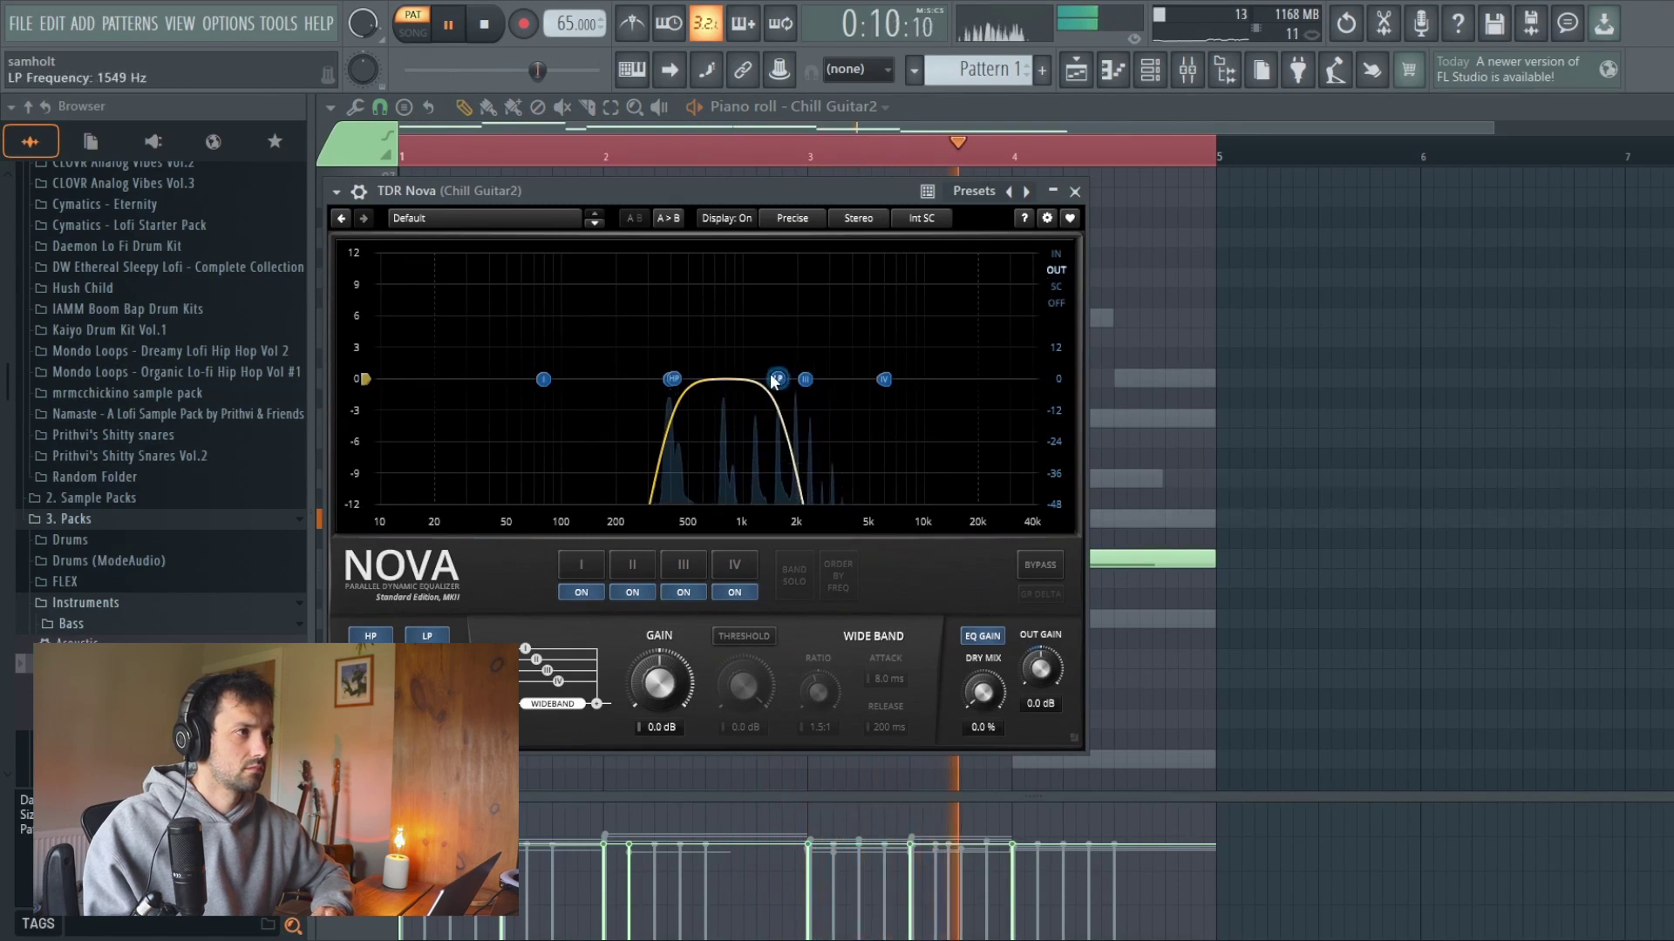
drag(674, 384, 647, 390)
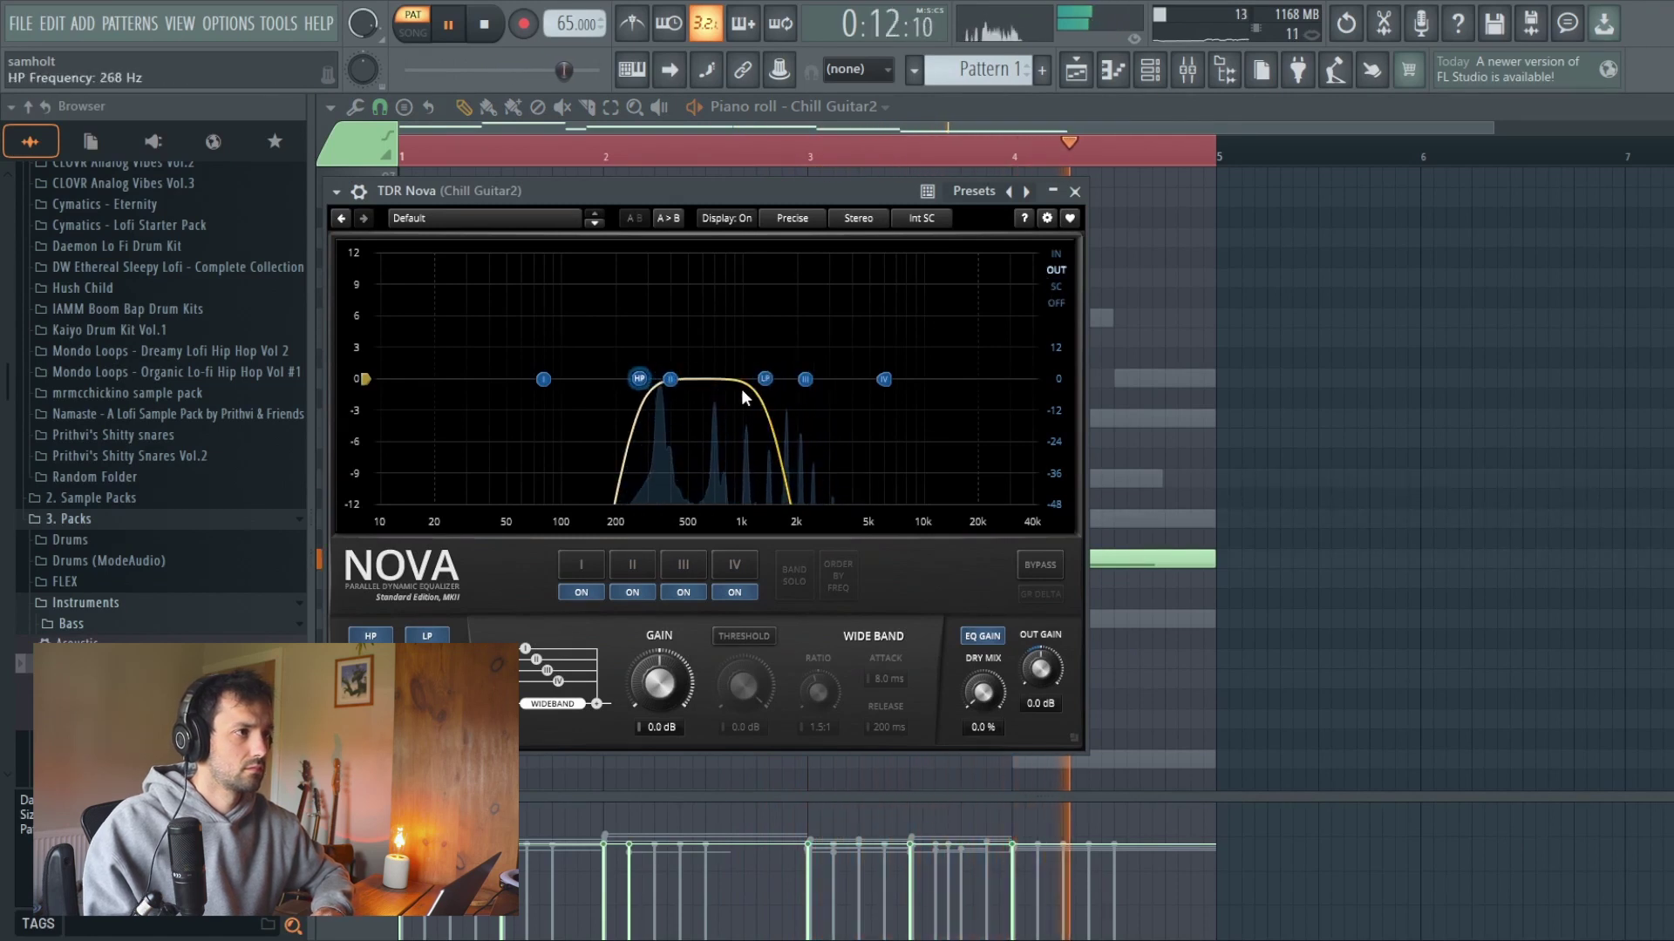
click(1075, 190)
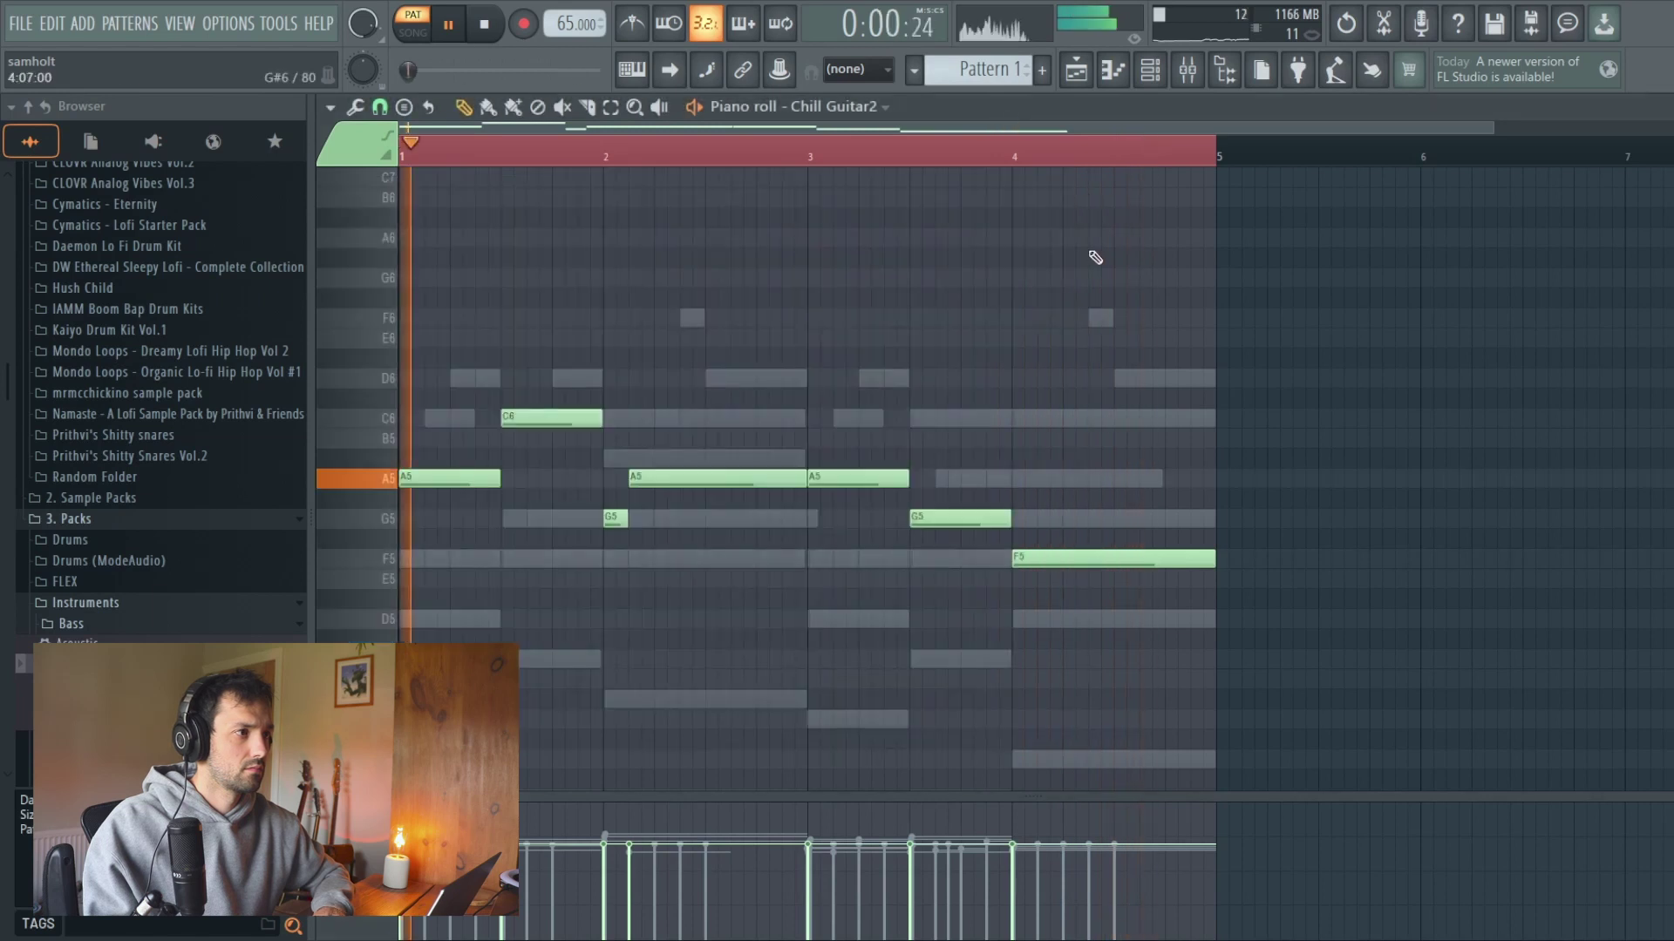
Try the whole guitar melody one octave lower, and transpose it back up.
key(ctrl+a)
key(ctrl+Down)
scroll(1062, 445, down, 2)
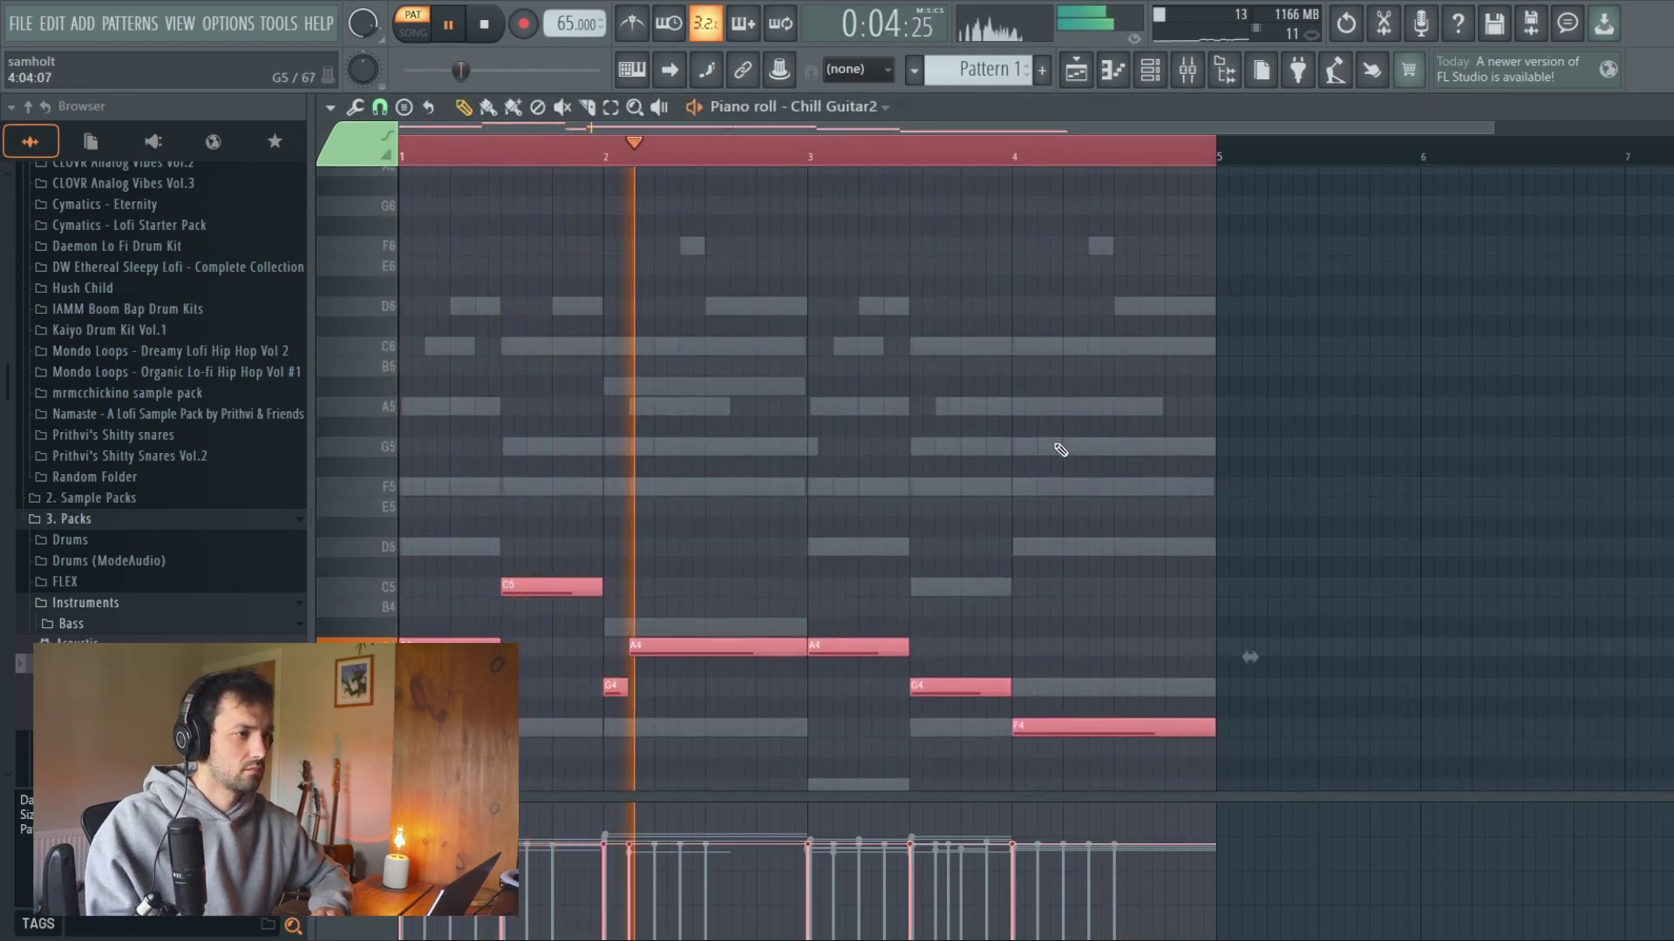
key(ctrl+Up)
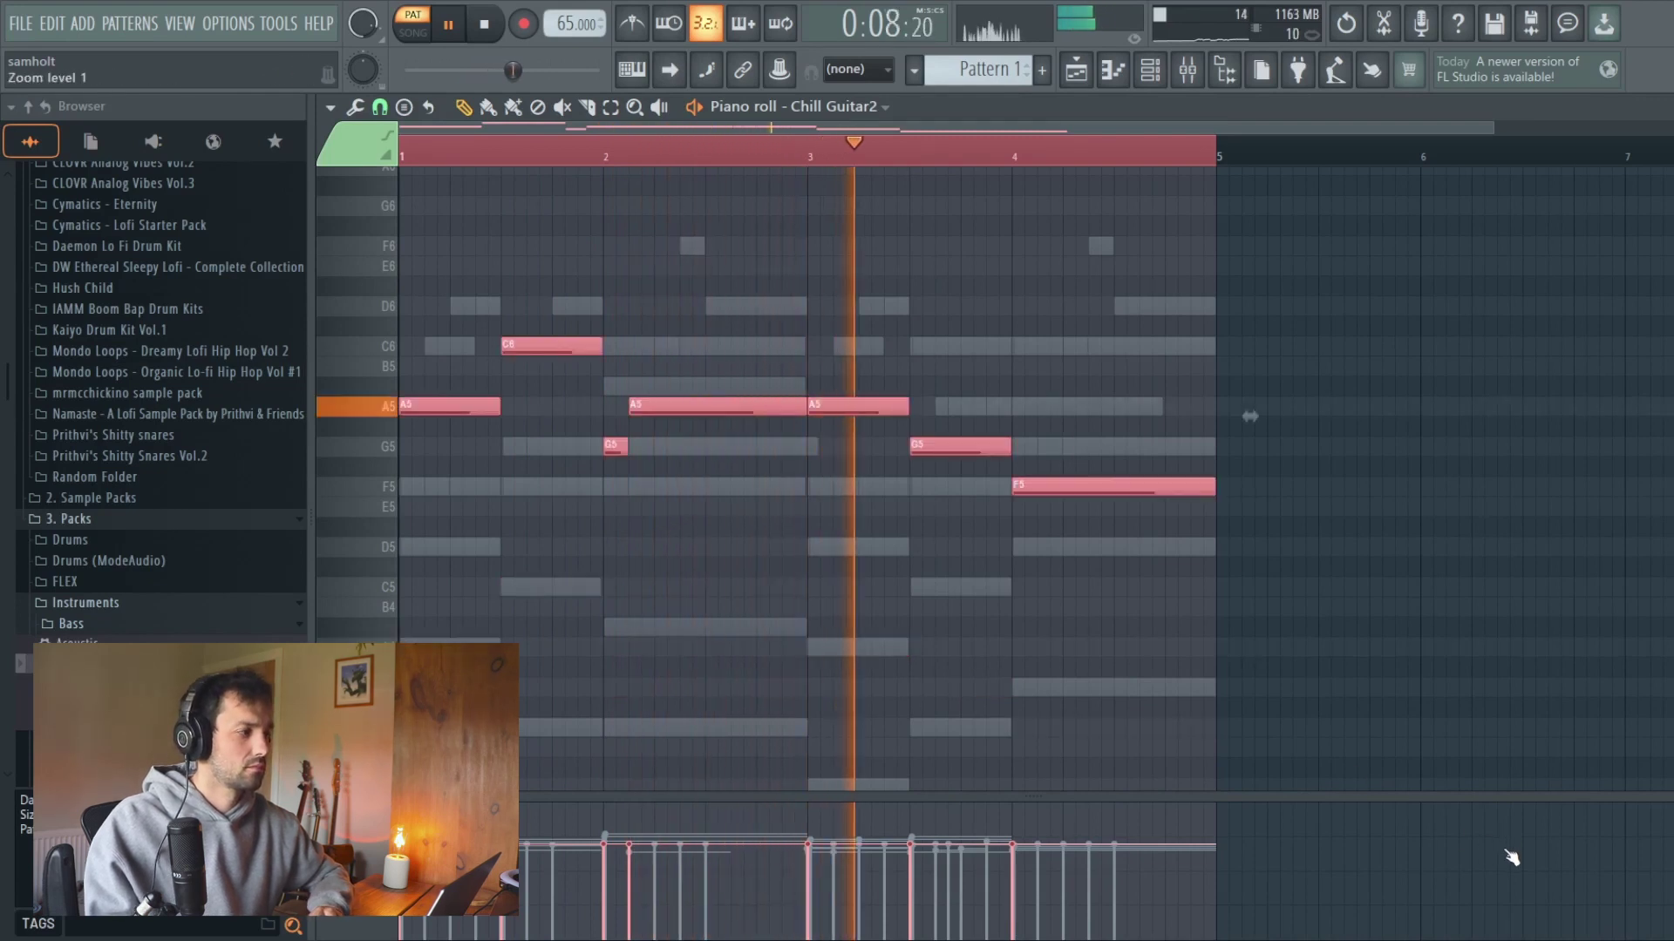
Add ValhallaSupermassive to Chill Guitar2, raise its mix to 65.6 %, and adjust the echo density.
key(F9)
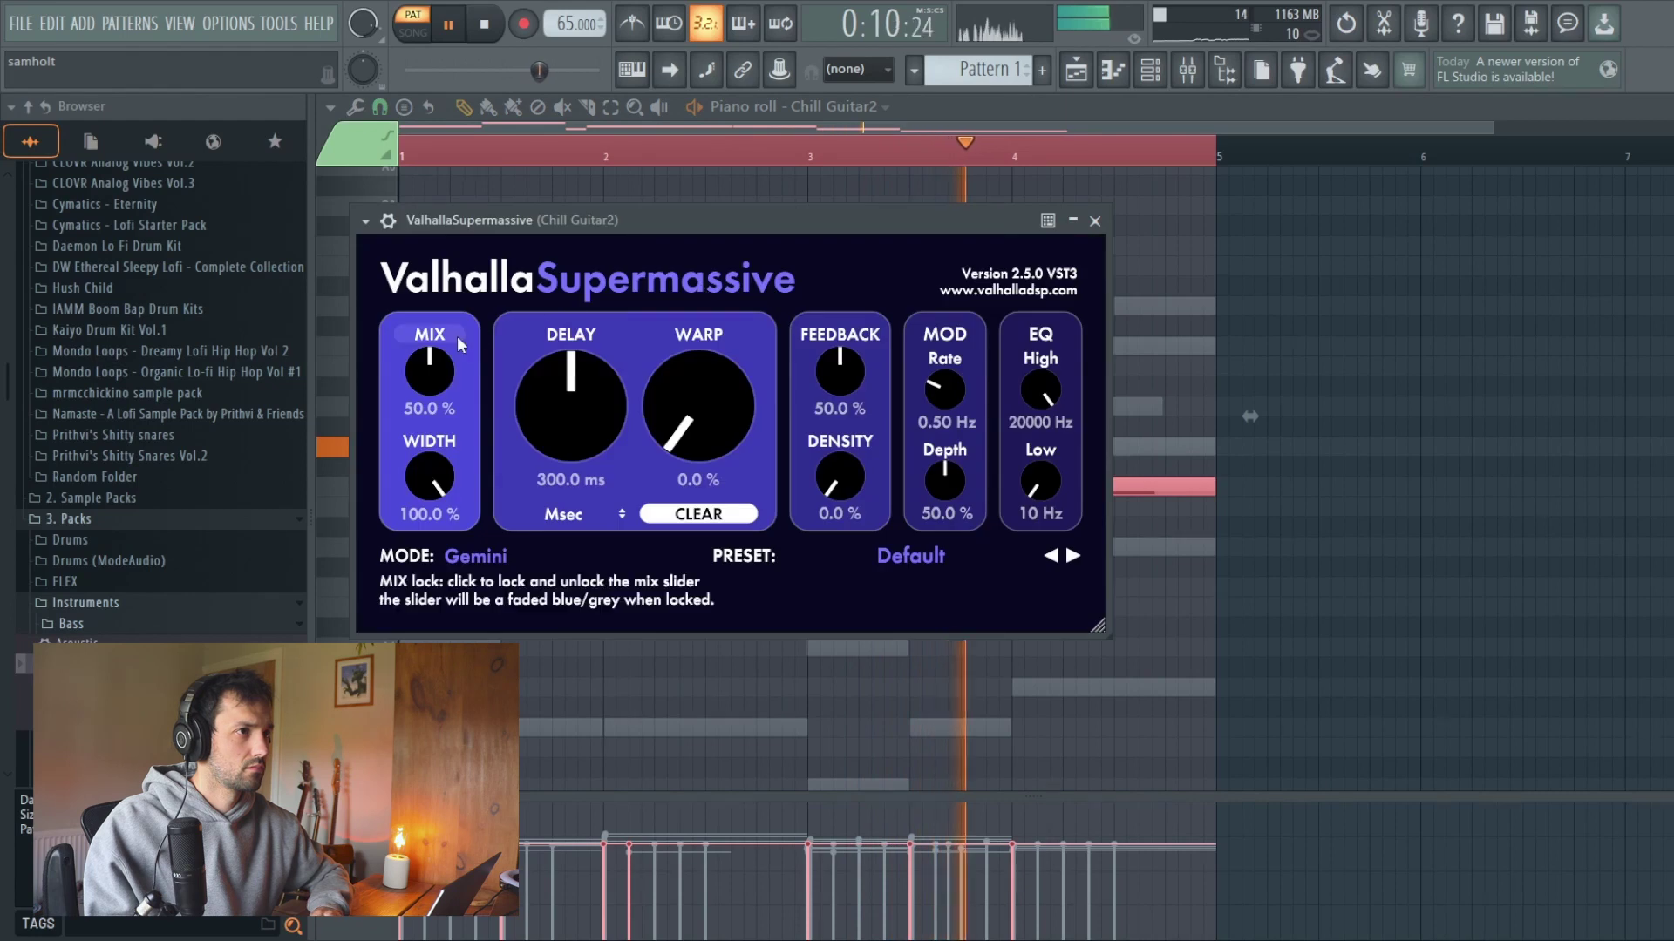
drag(433, 361, 432, 345)
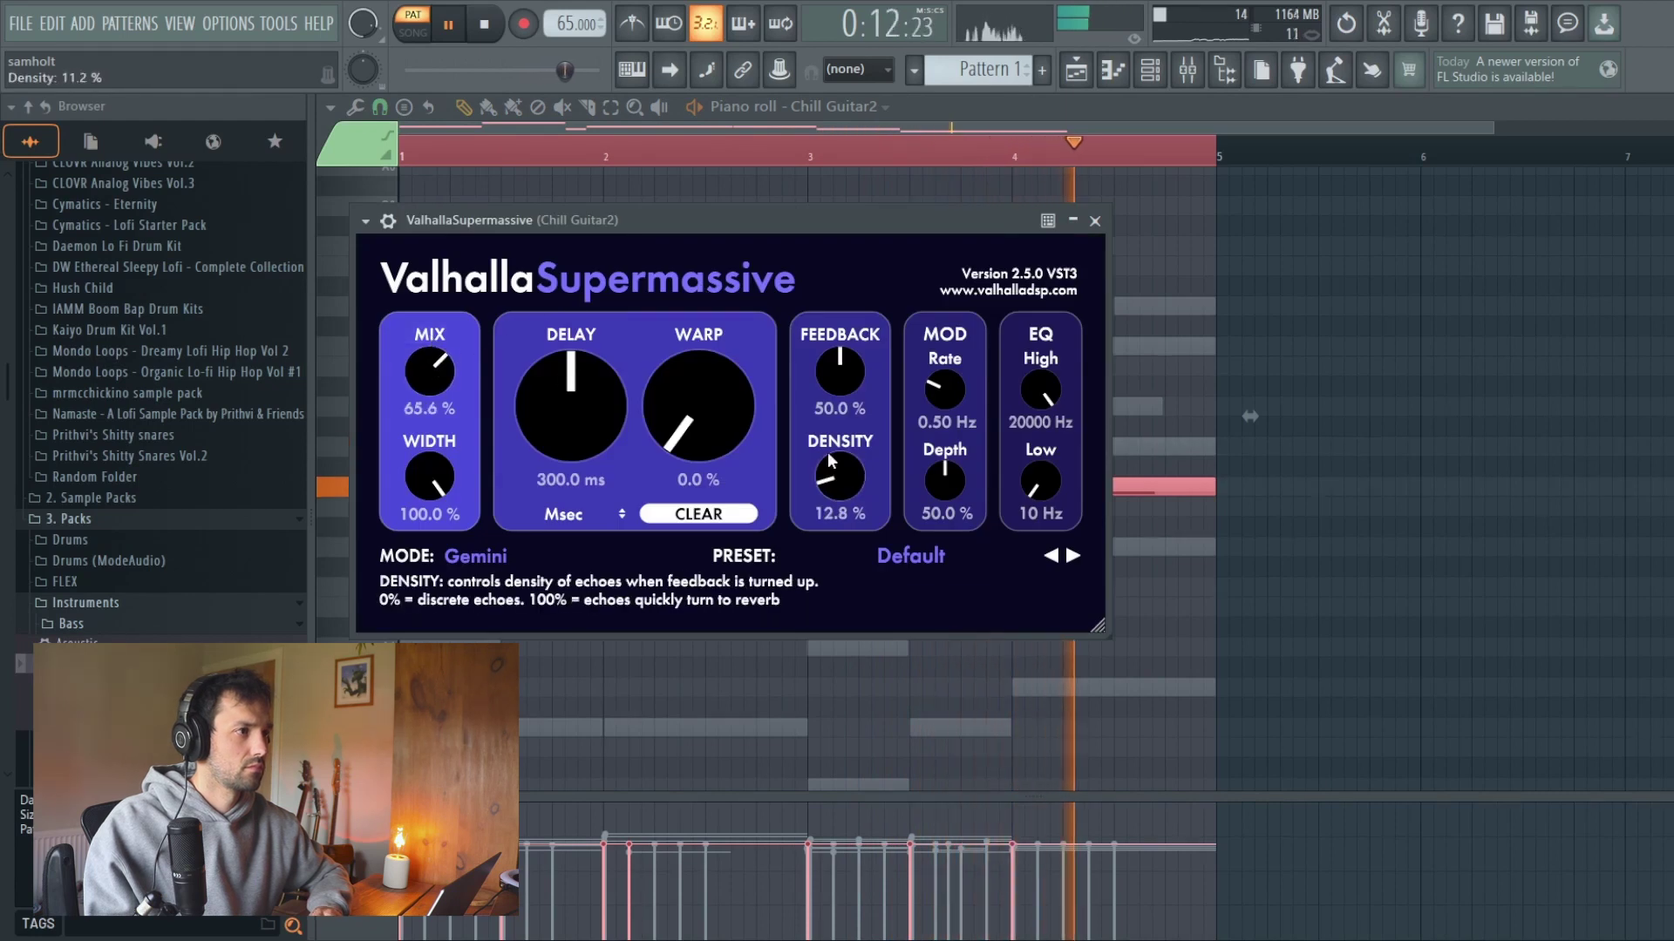
drag(829, 452, 809, 410)
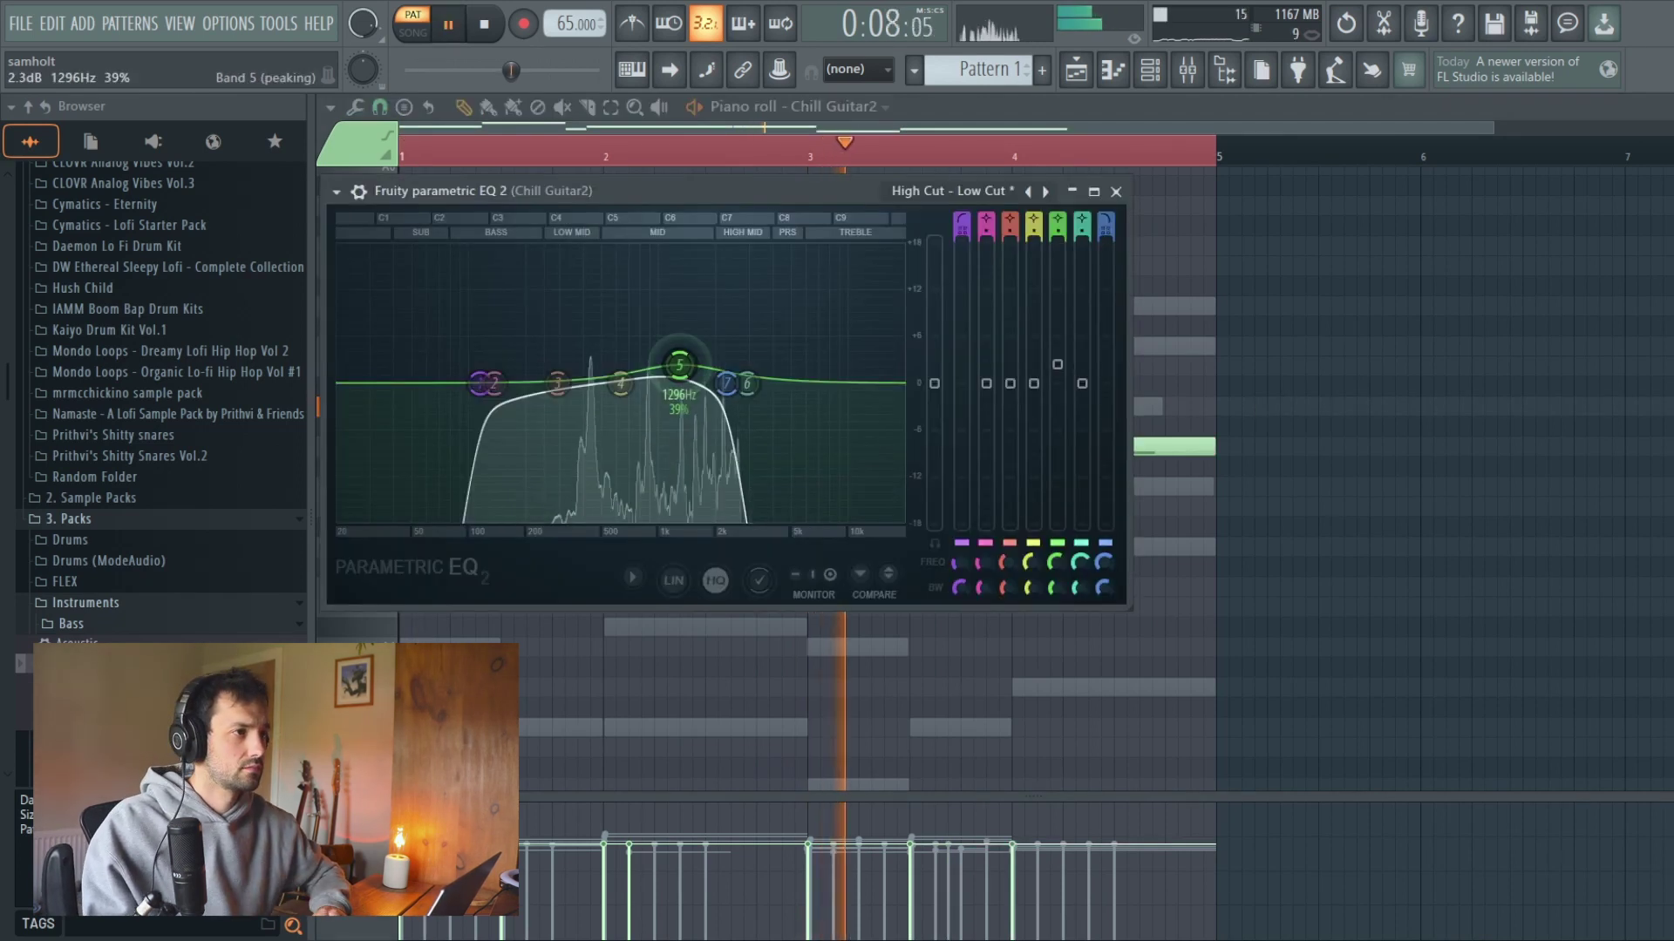
Boost bands 4 and 5 slightly in Chill Guitar2's parametric EQ, and close the plugin.
drag(677, 362, 620, 376)
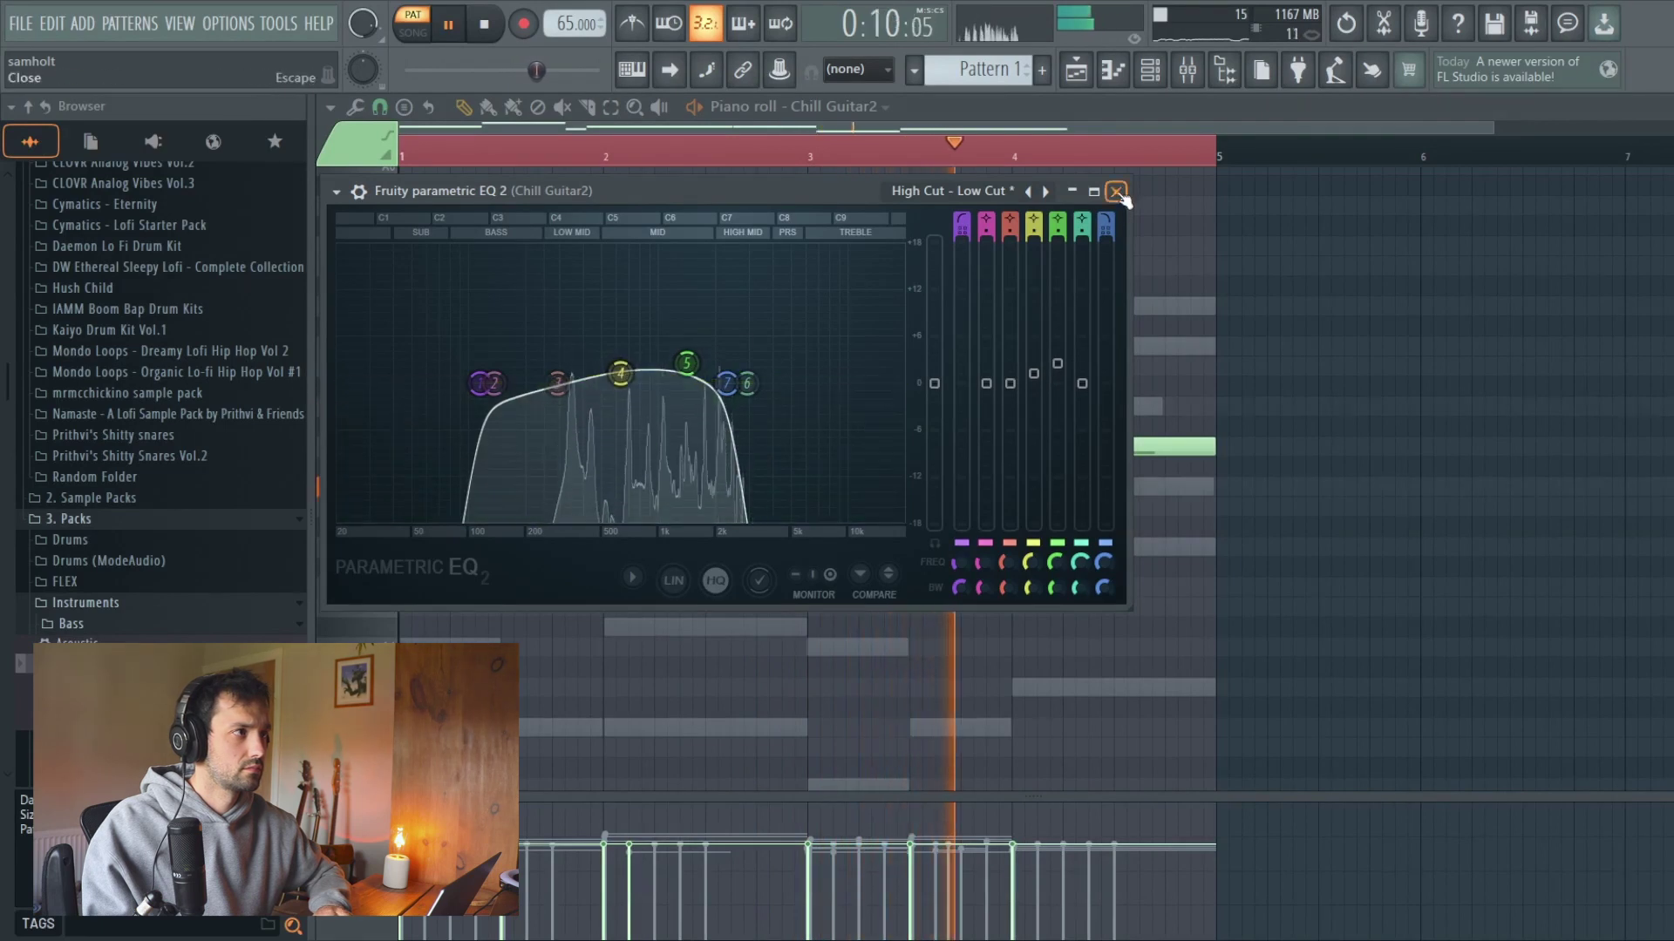
click(1116, 191)
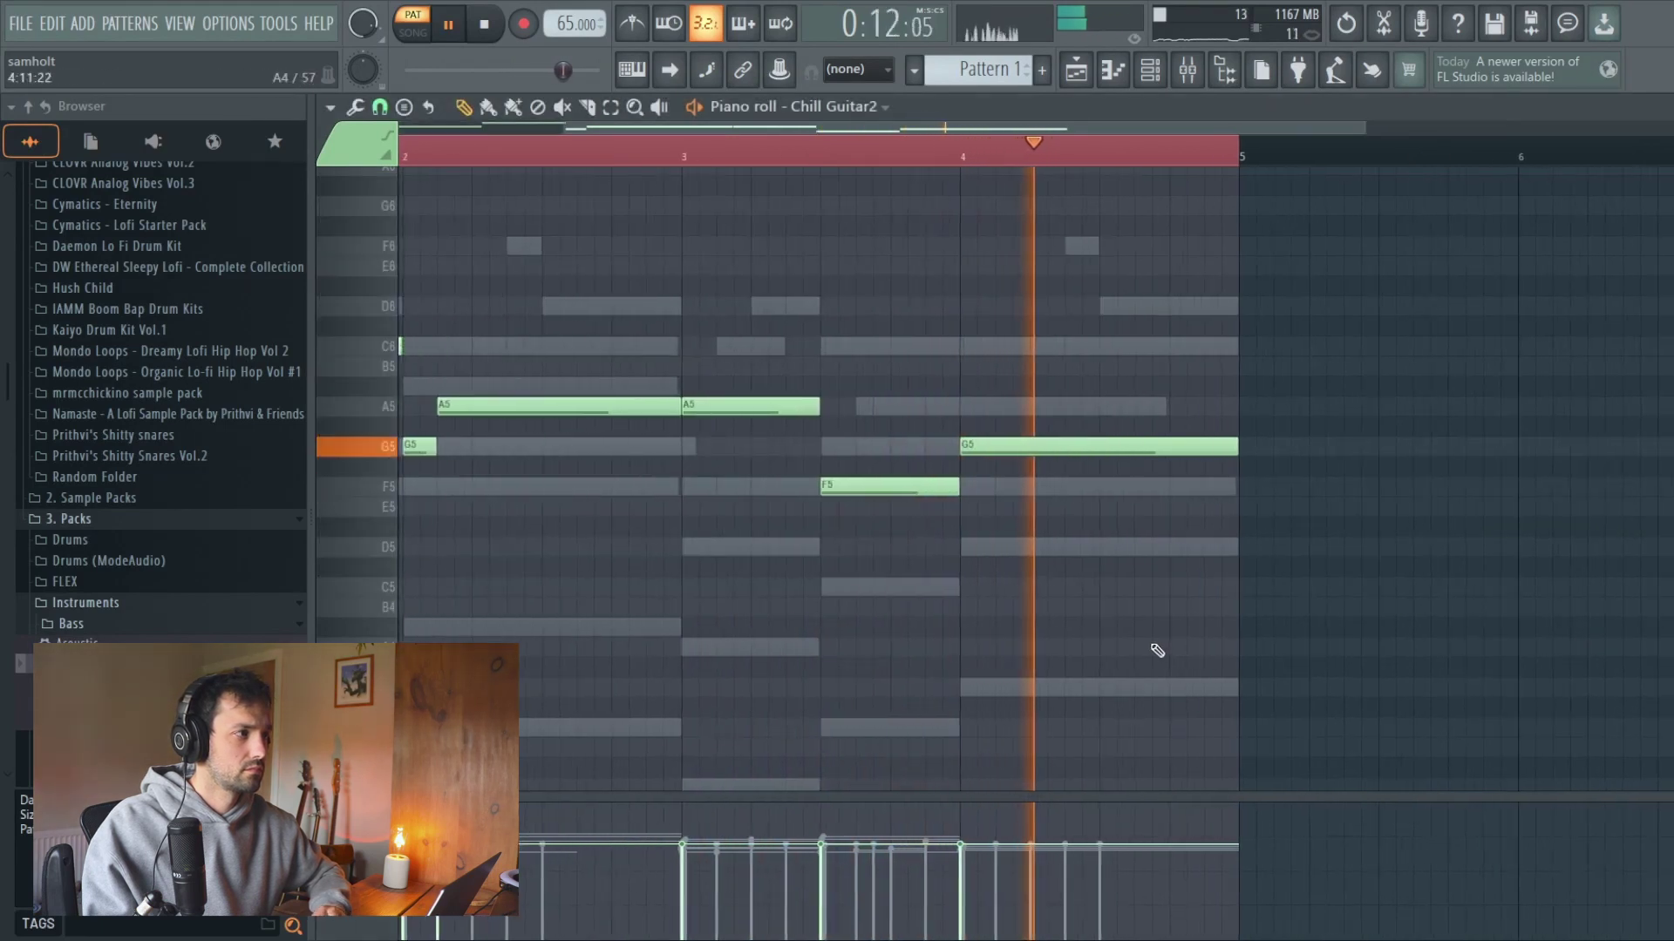
Try lowering the bar 4 guitar note to D5, and play the loop.
key(space)
key(shift+Down)
key(shift+Down)
key(shift+Down)
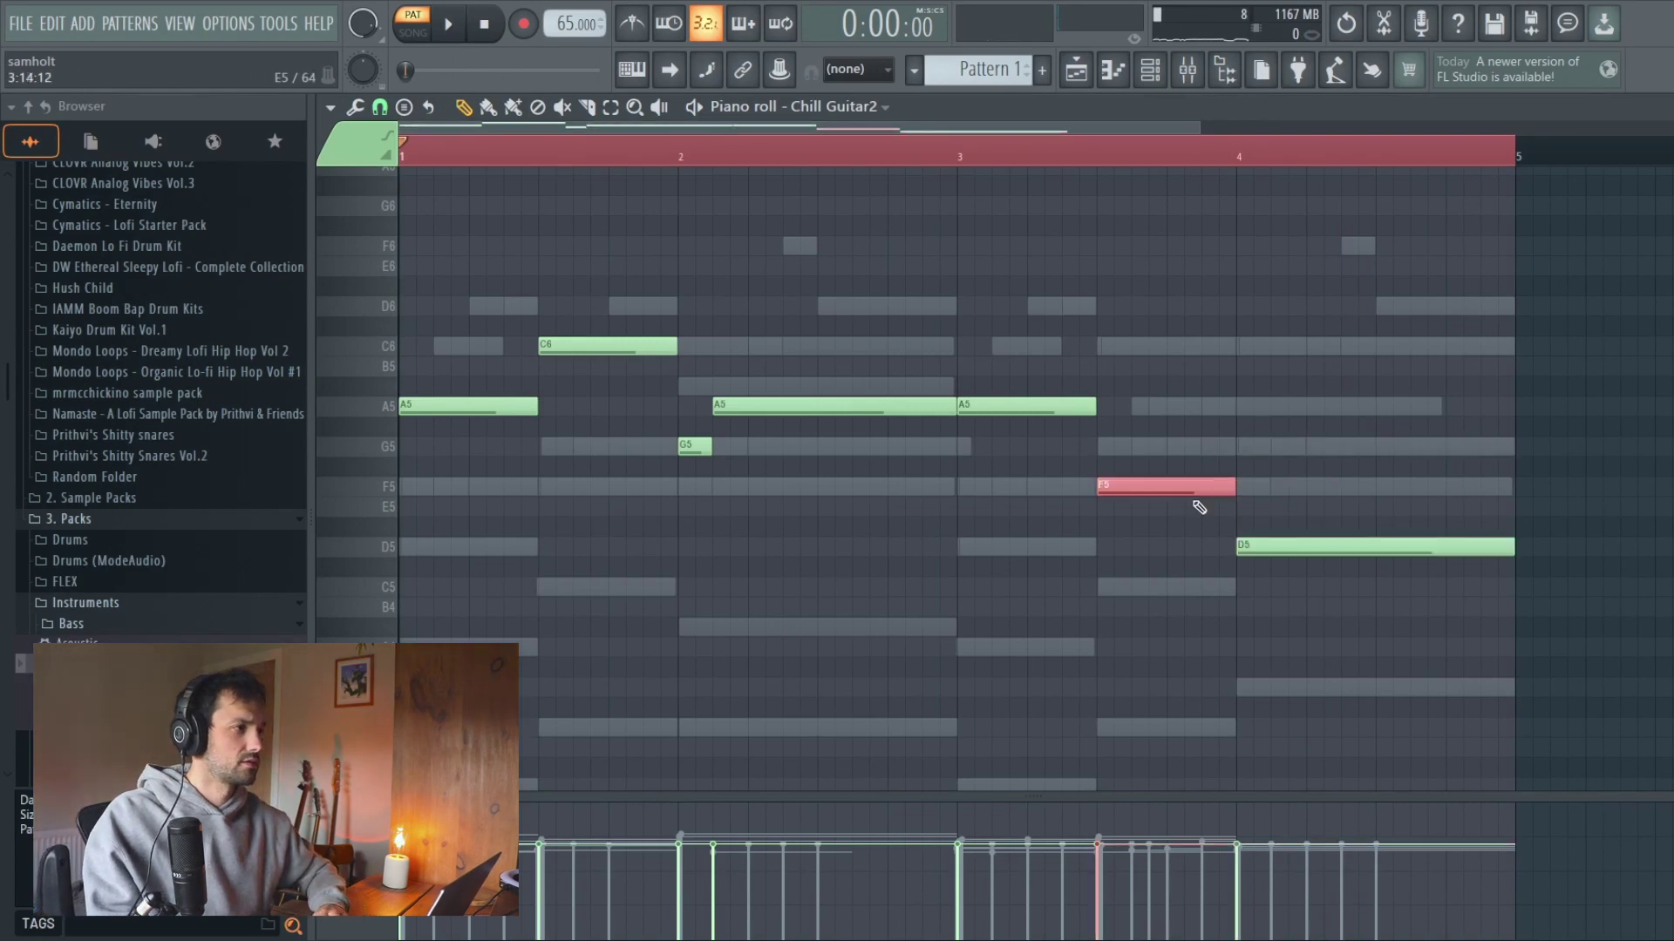
key(space)
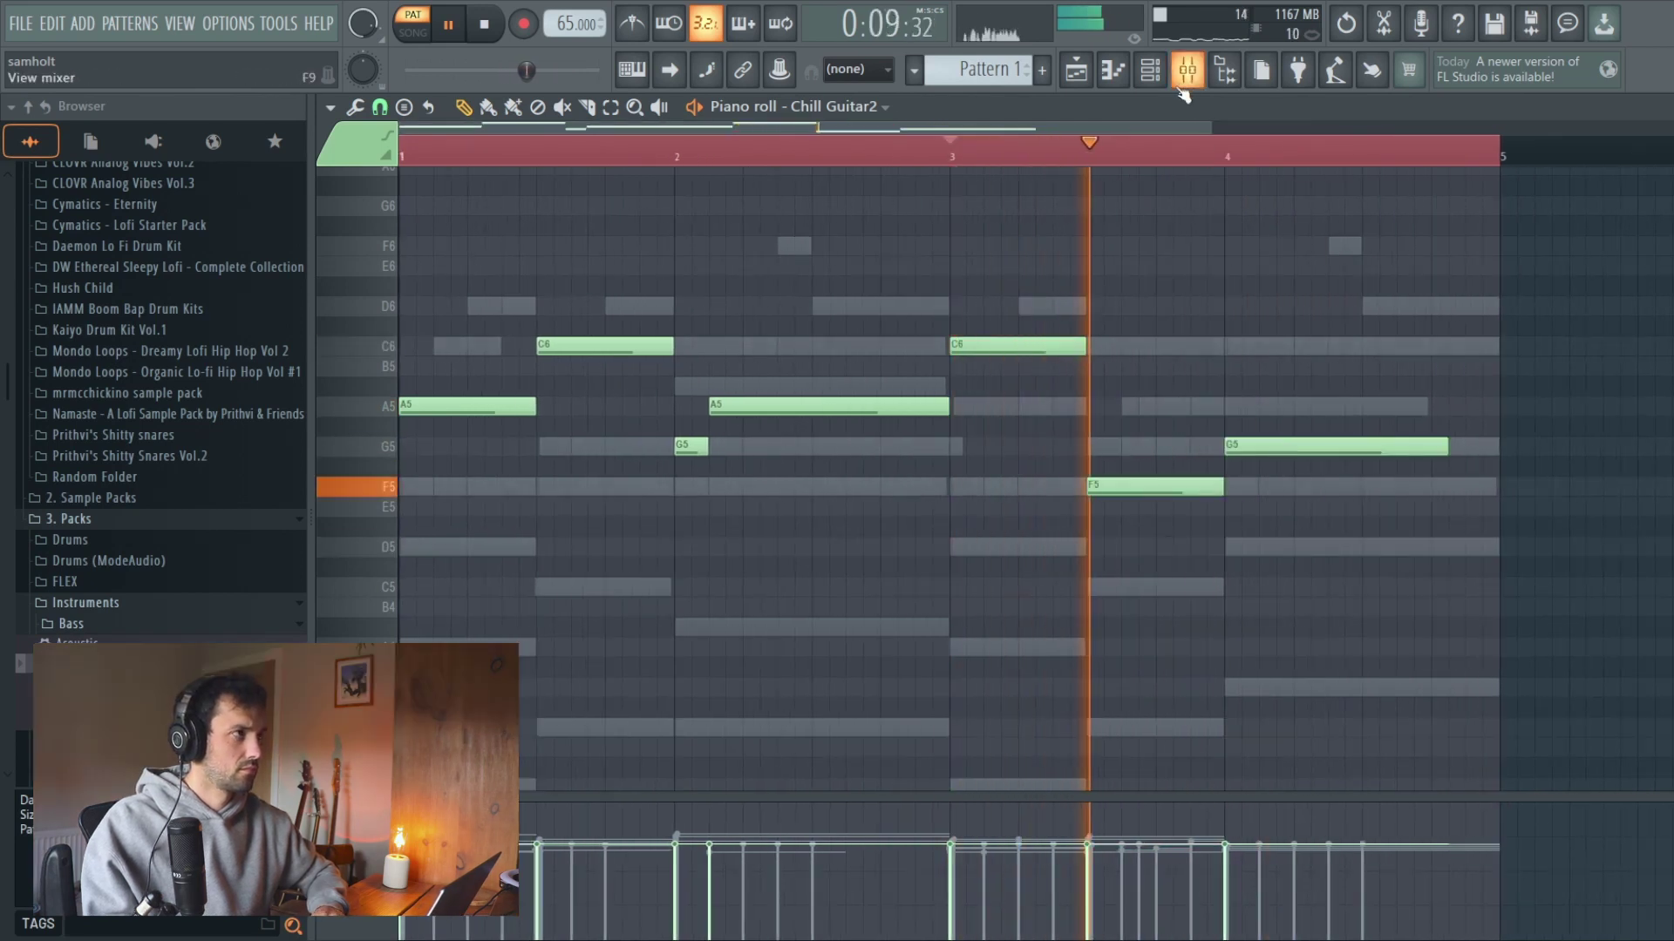
Move the upper band of Chill Guitar2's parametric EQ to a higher frequency.
click(1410, 737)
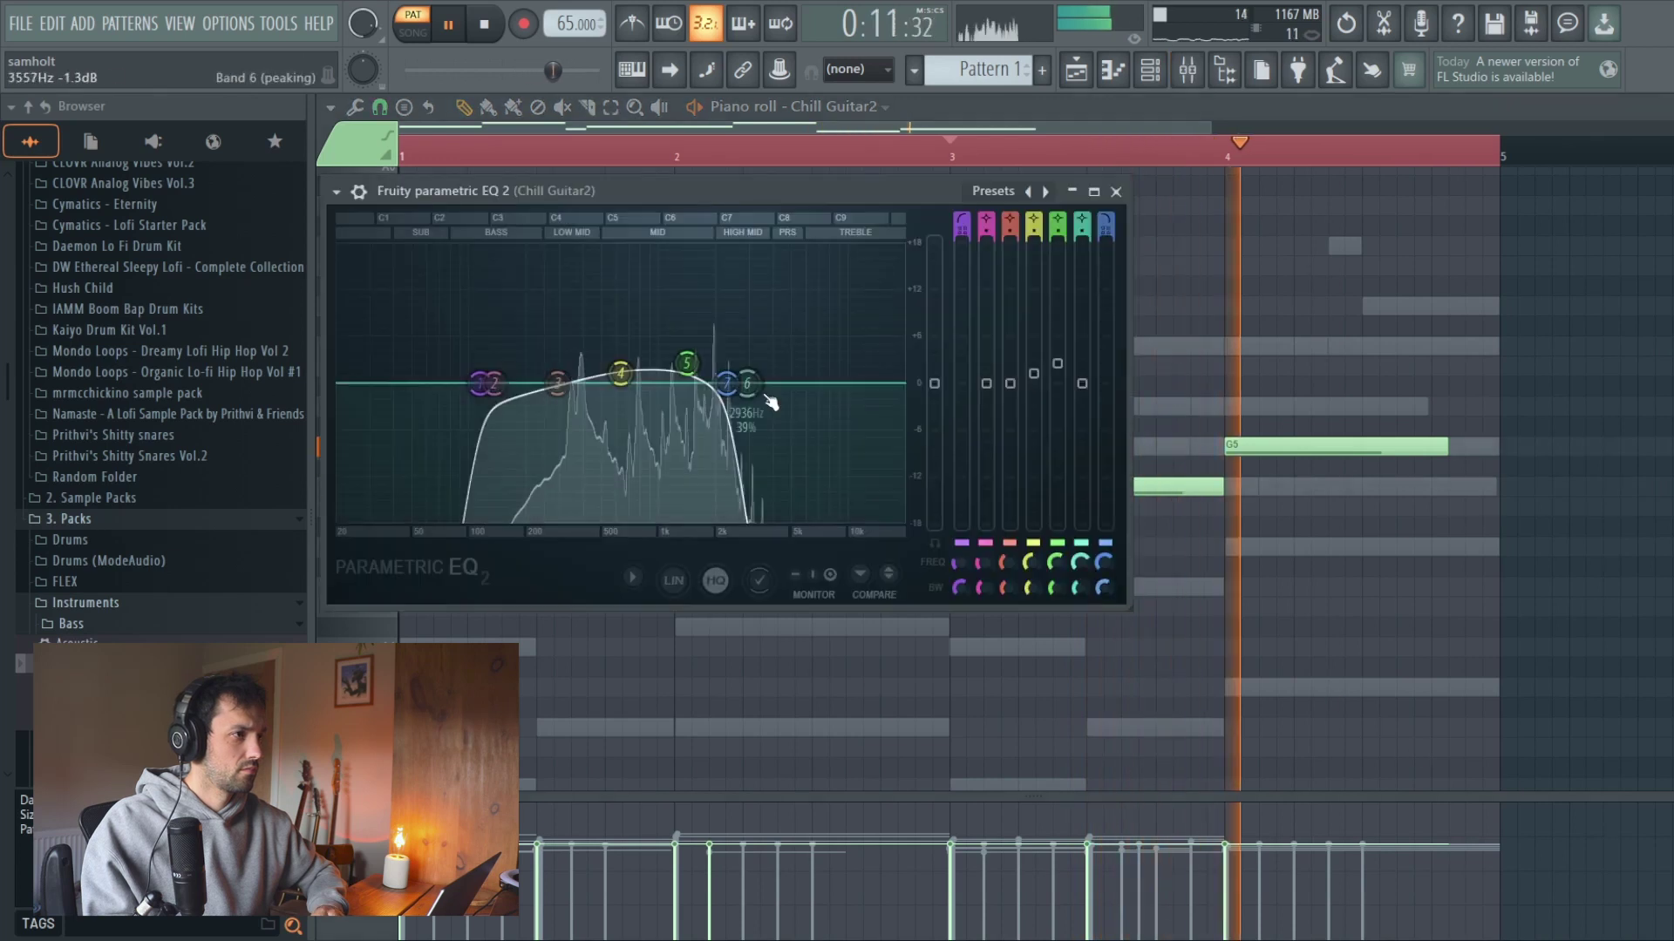
drag(737, 387, 785, 389)
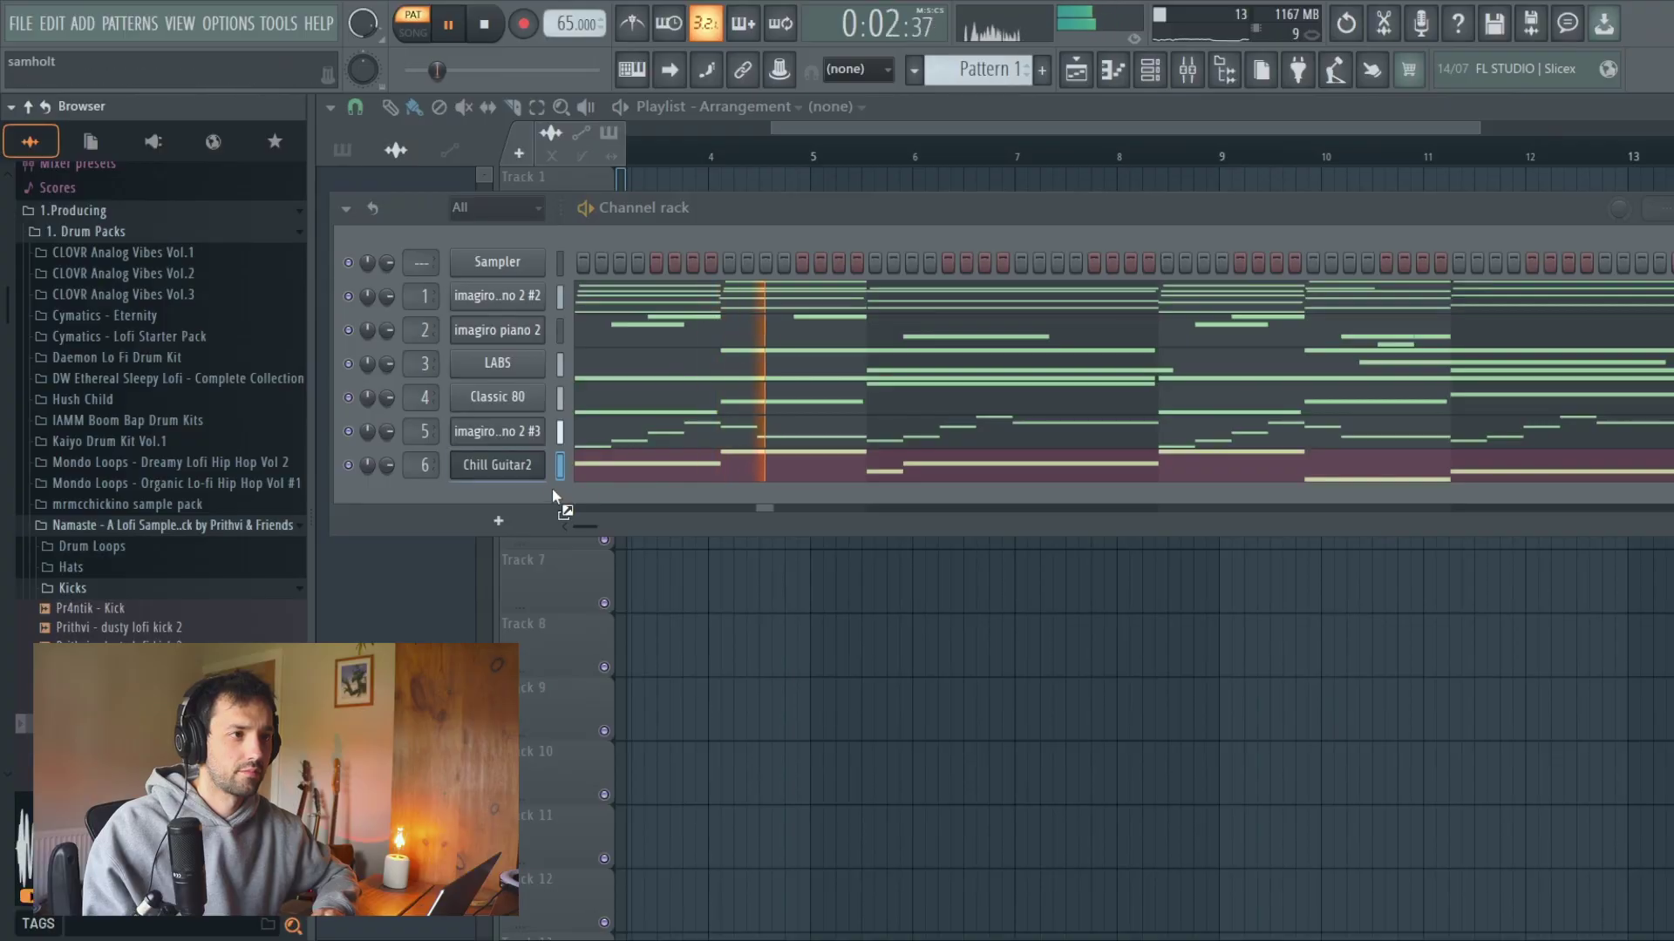
Load the punch kick from the Namaste pack into a new channel with a hit on step 1.
drag(552, 490, 575, 506)
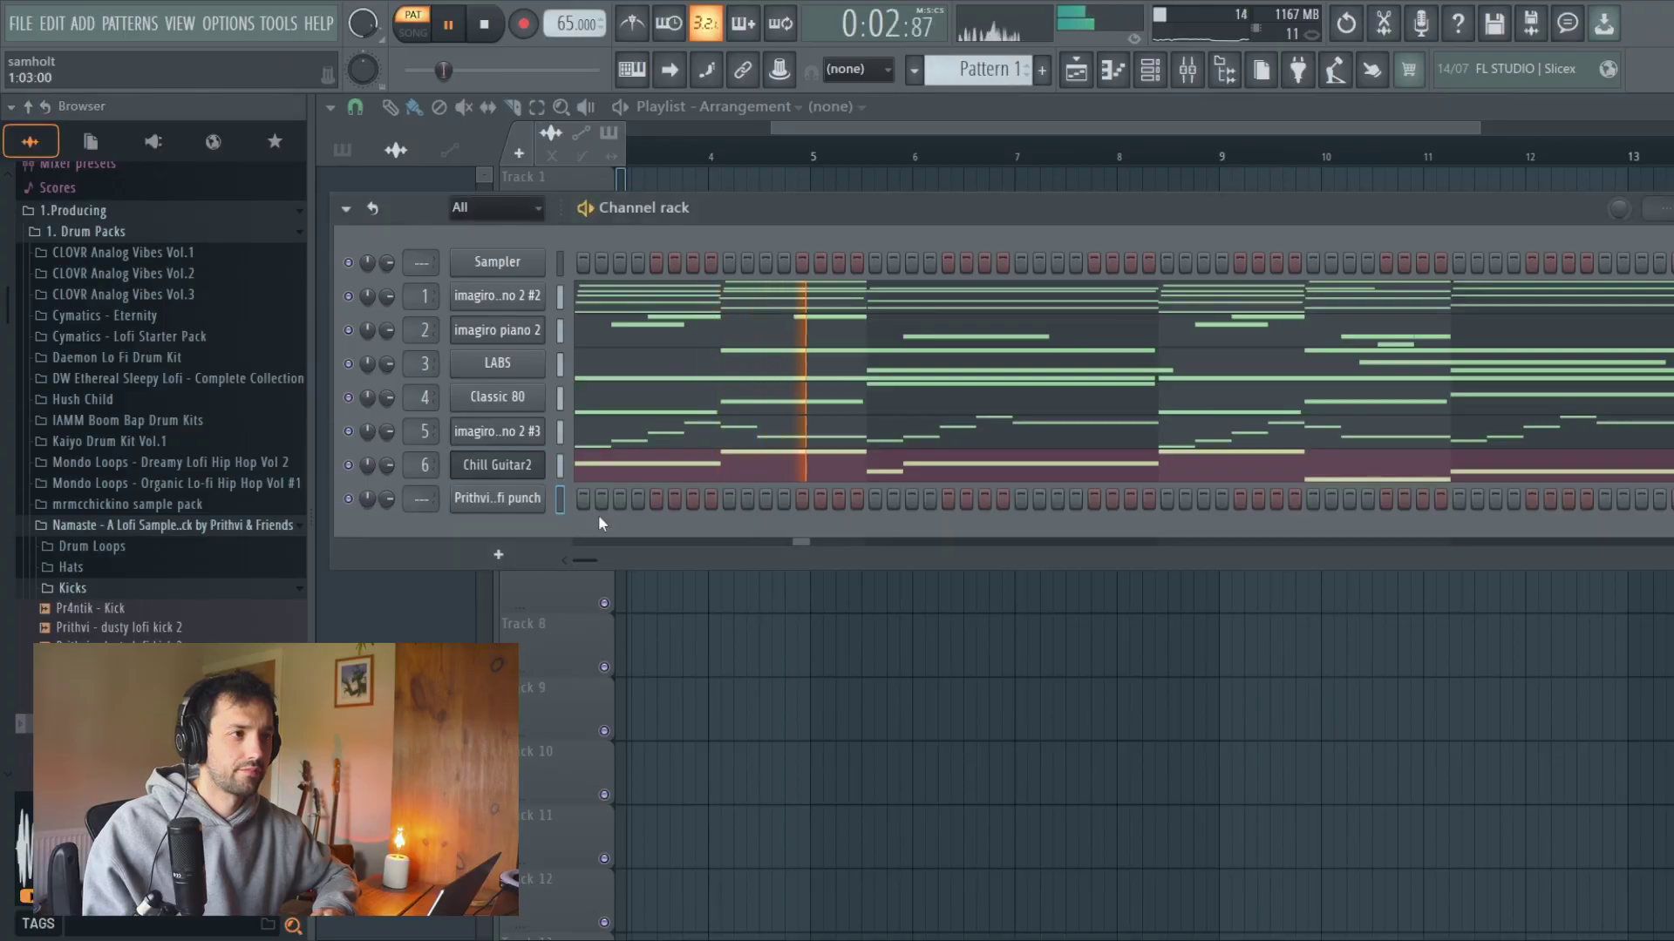
click(74, 589)
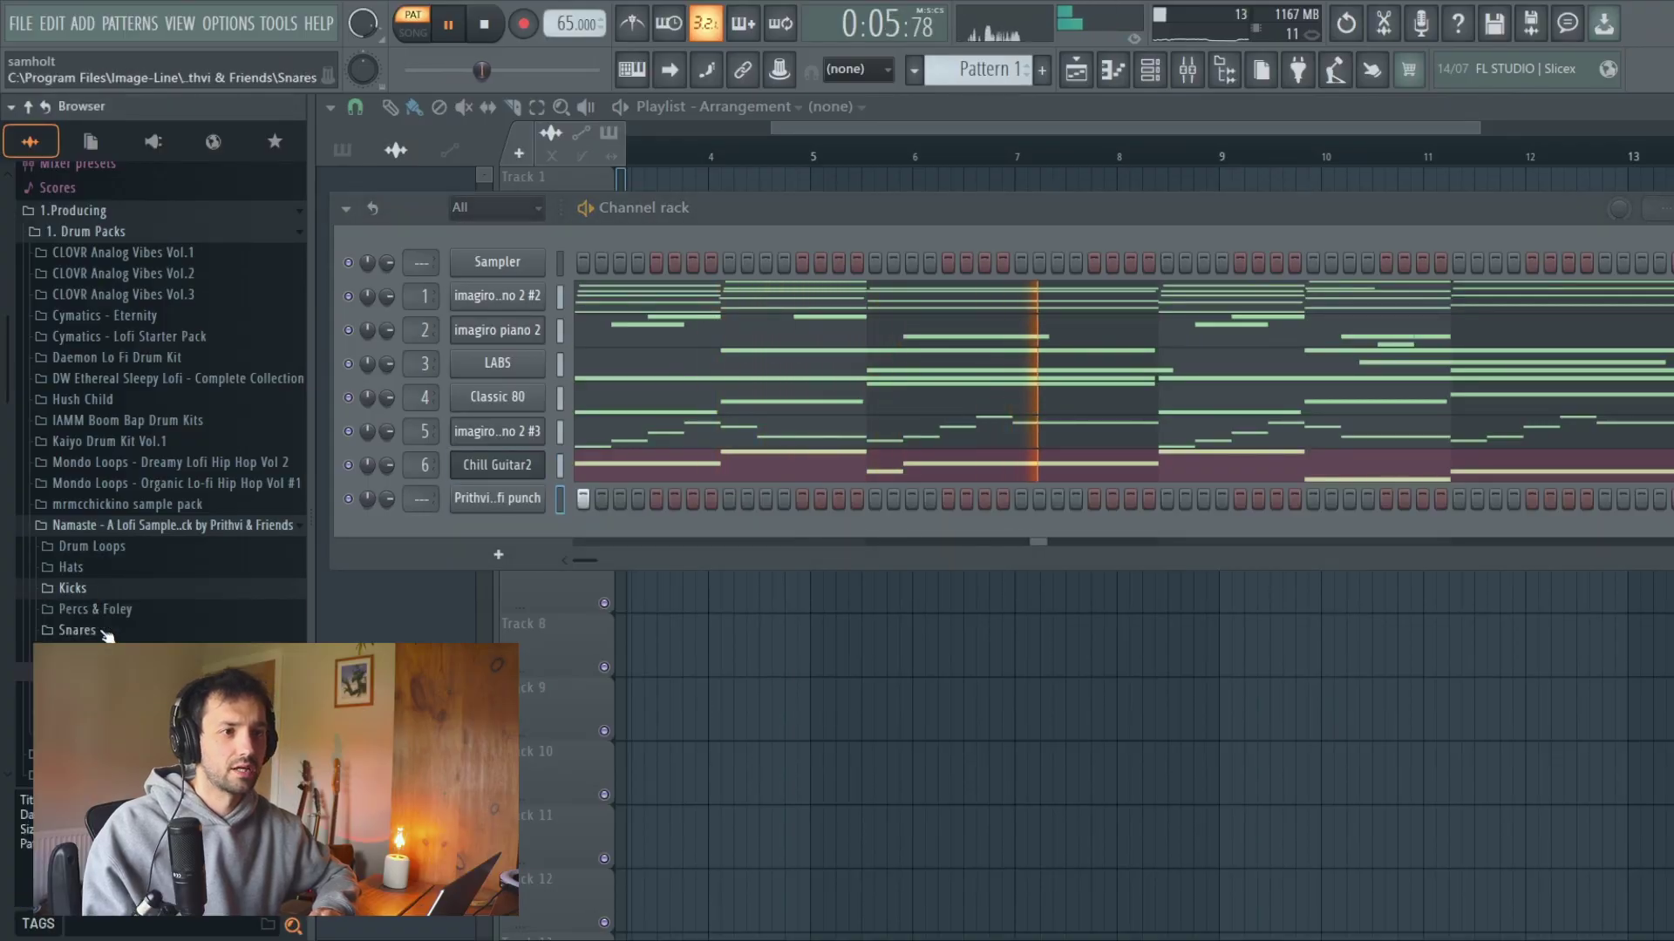
Load the Sleeper snare from the Namaste Snares folder into a new channel, with hits on steps 5 and 13.
click(76, 630)
scroll(96, 636, down, 1)
scroll(161, 401, down, 2)
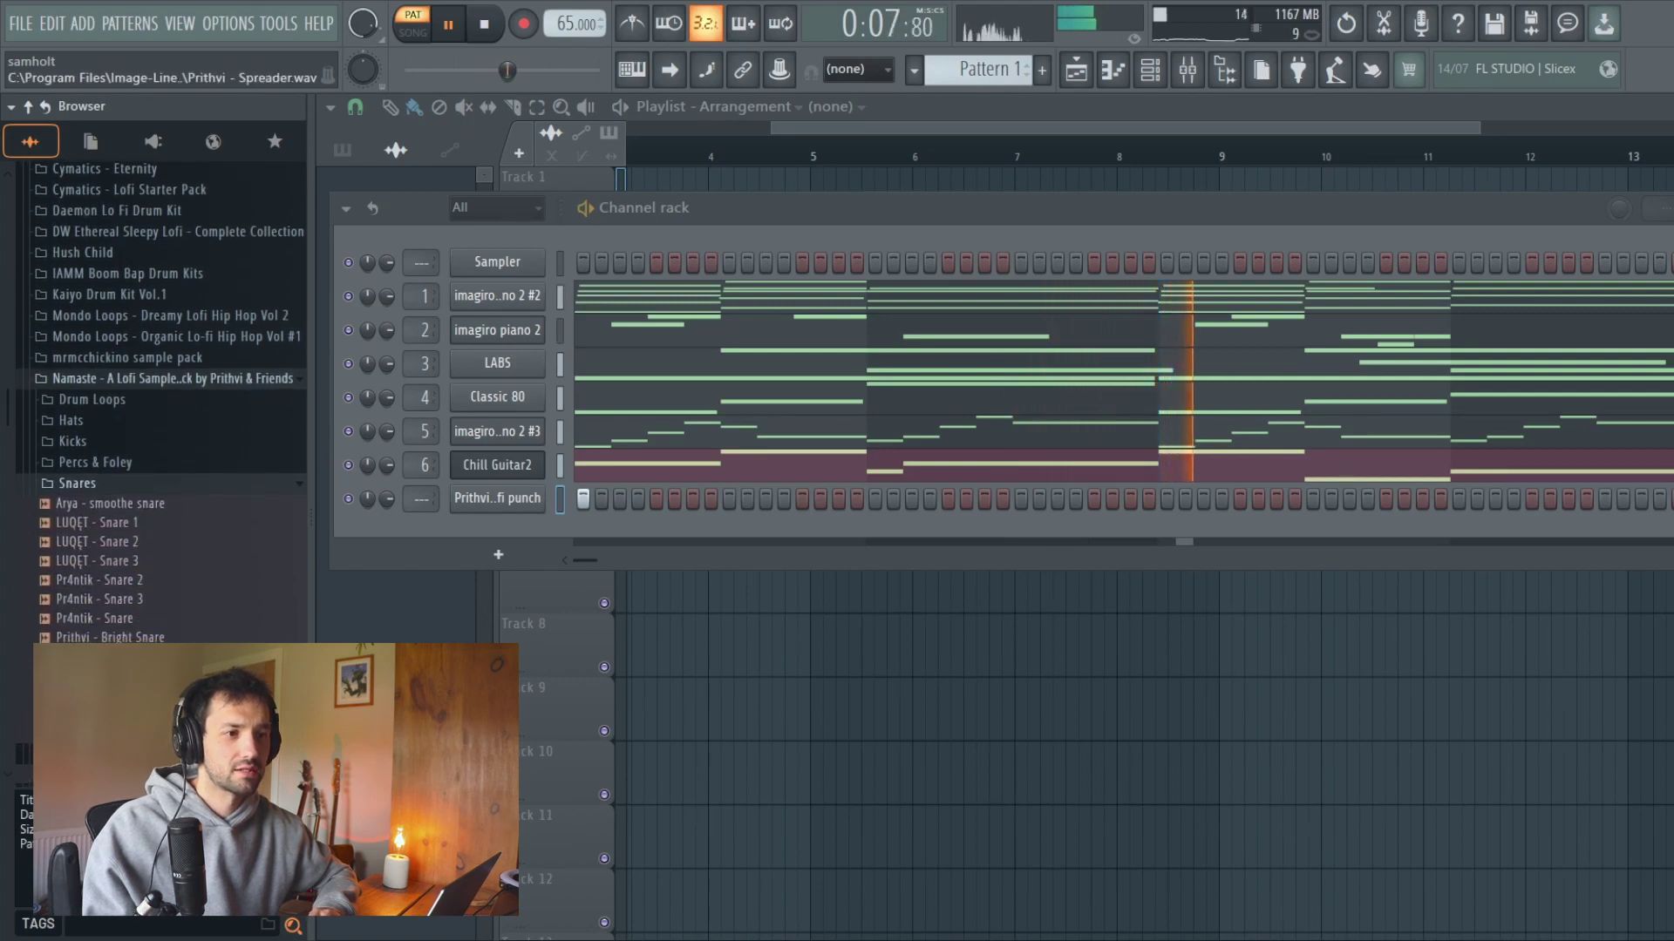
drag(113, 715, 497, 542)
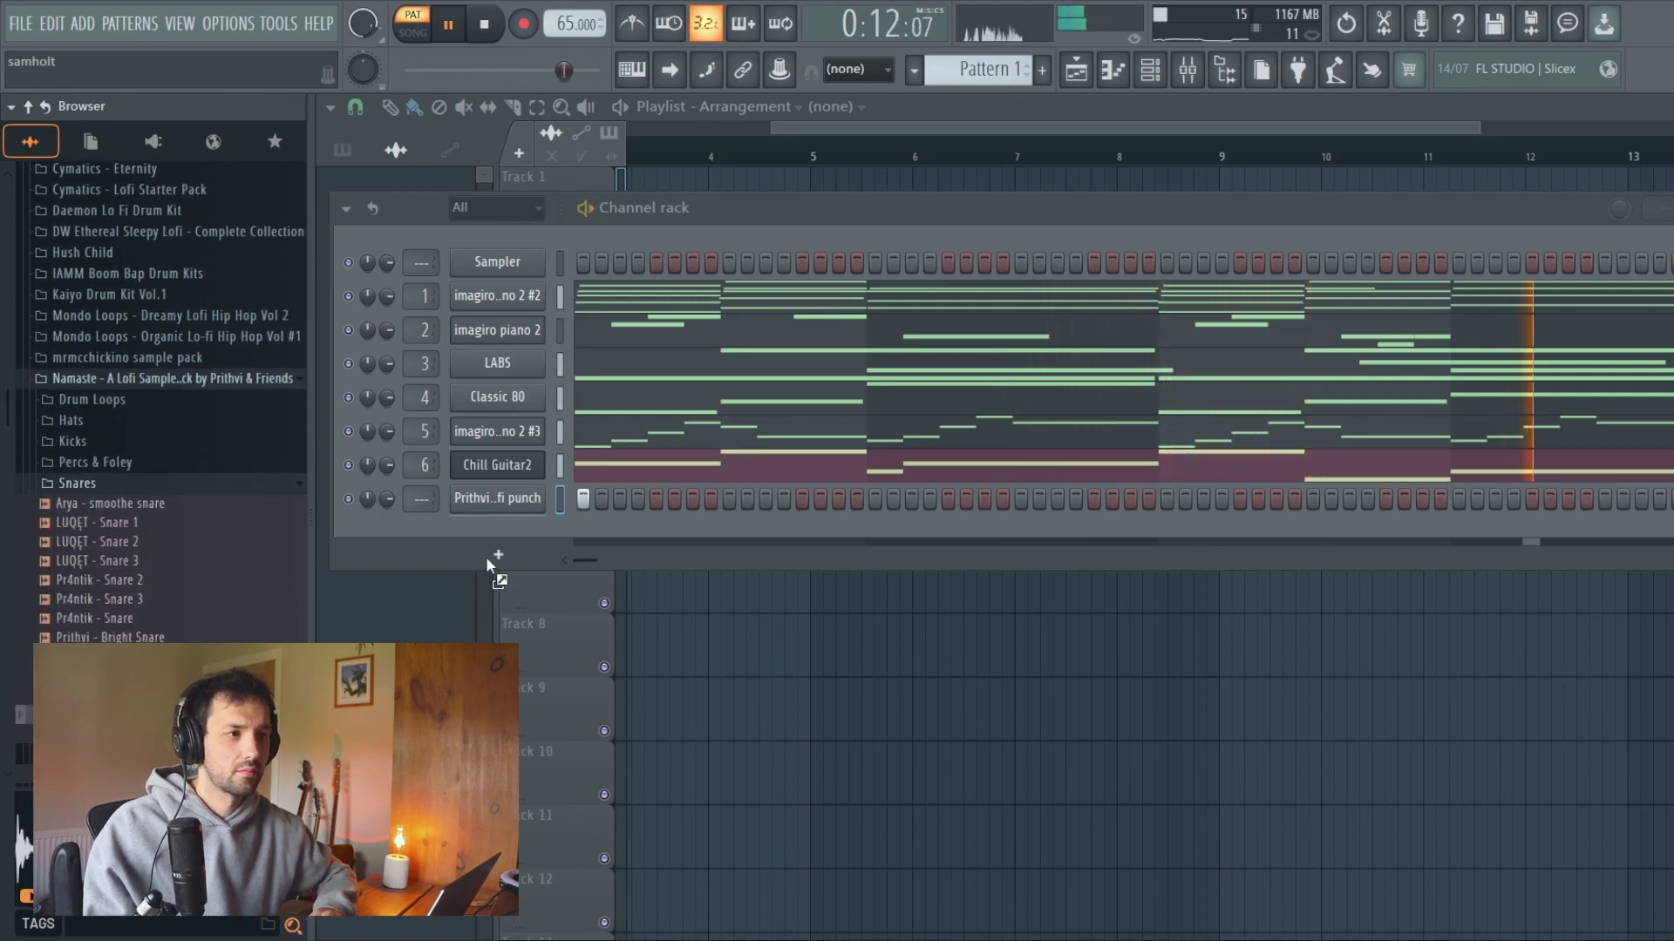
click(100, 488)
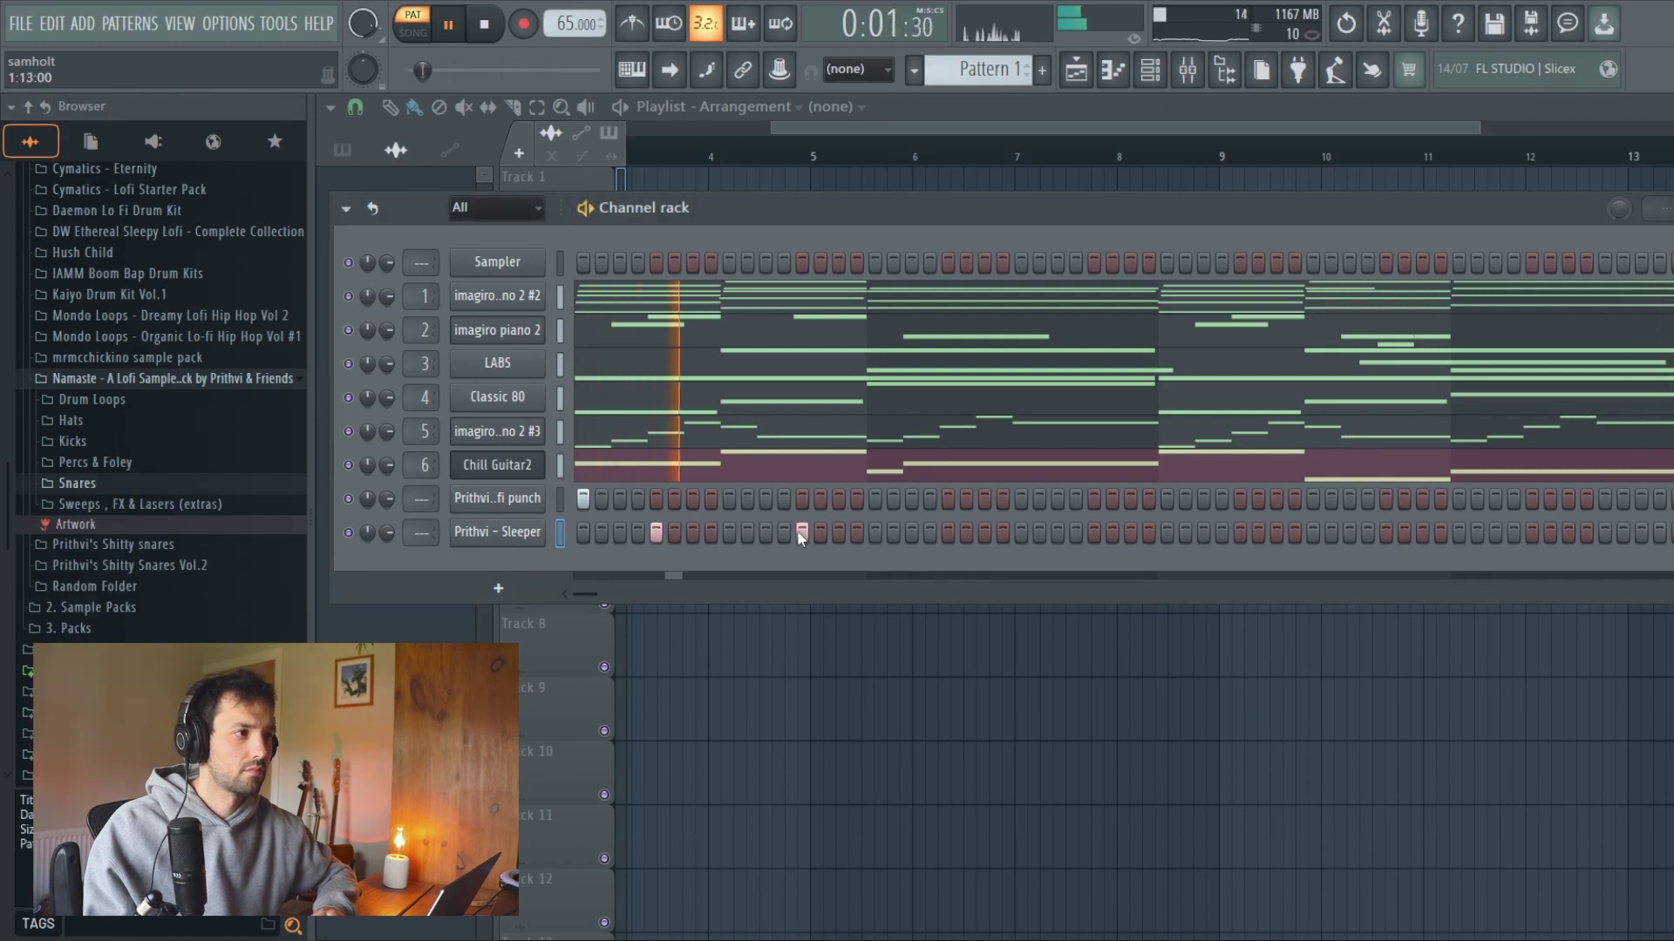
Add kick hits on steps 12 and 17.
click(784, 499)
click(876, 499)
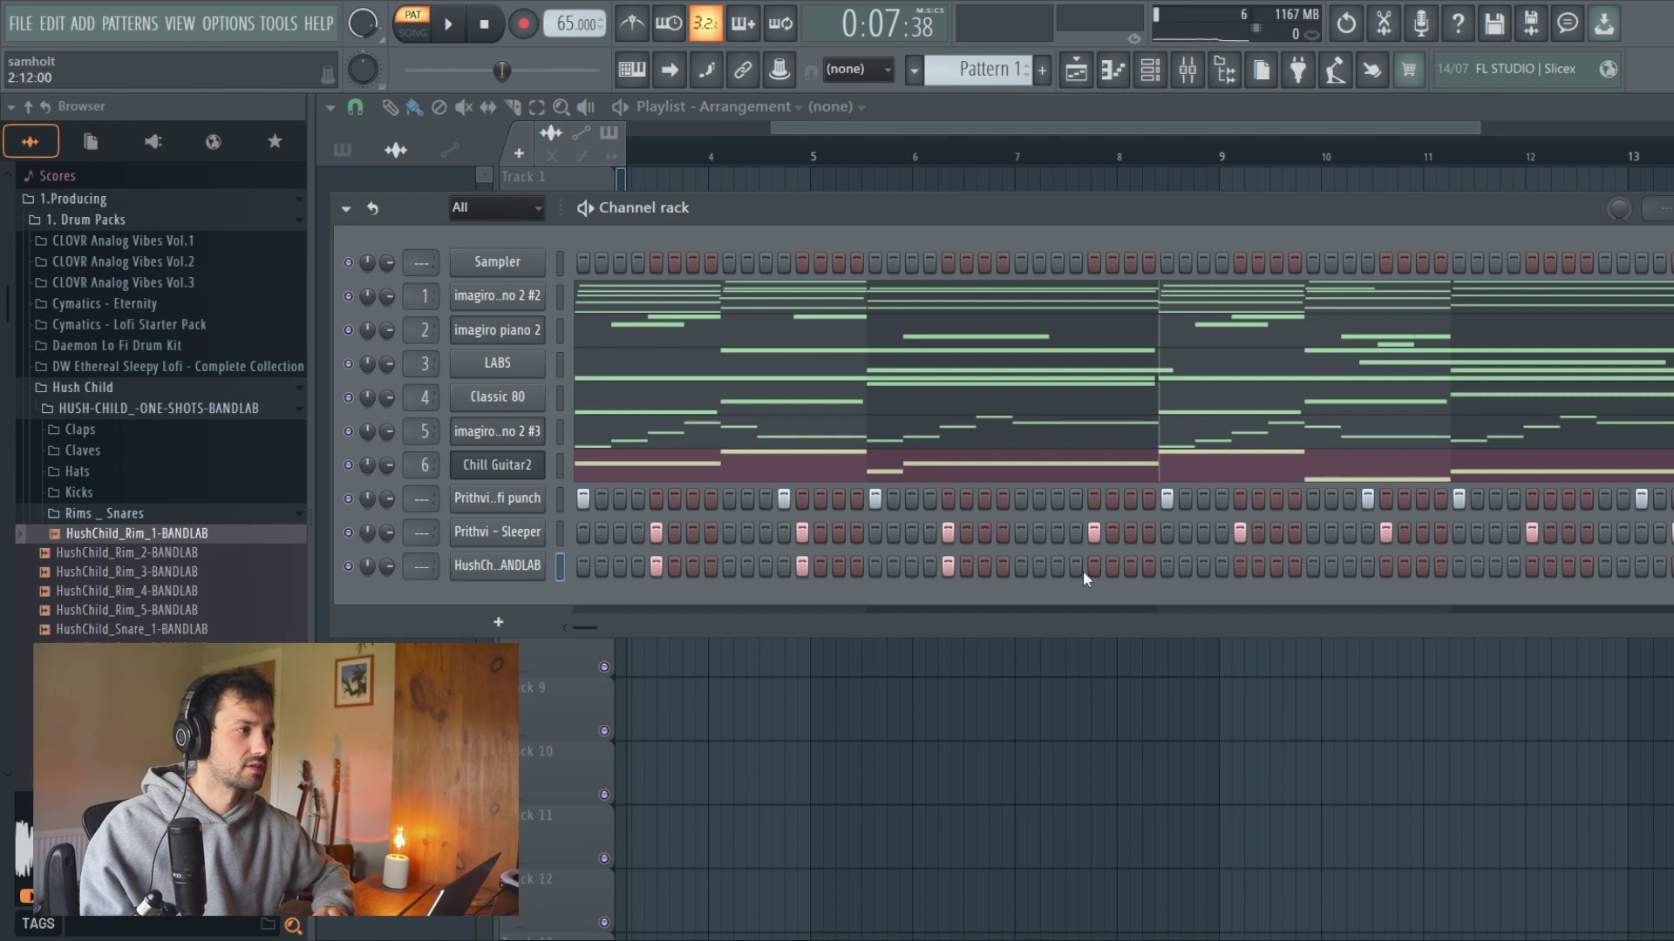
Layer HushChild_Rim_1-BANDLAB on the remaining snare hits, and route the kick, snare and rim channels to mixer tracks 7 to 9.
key(space)
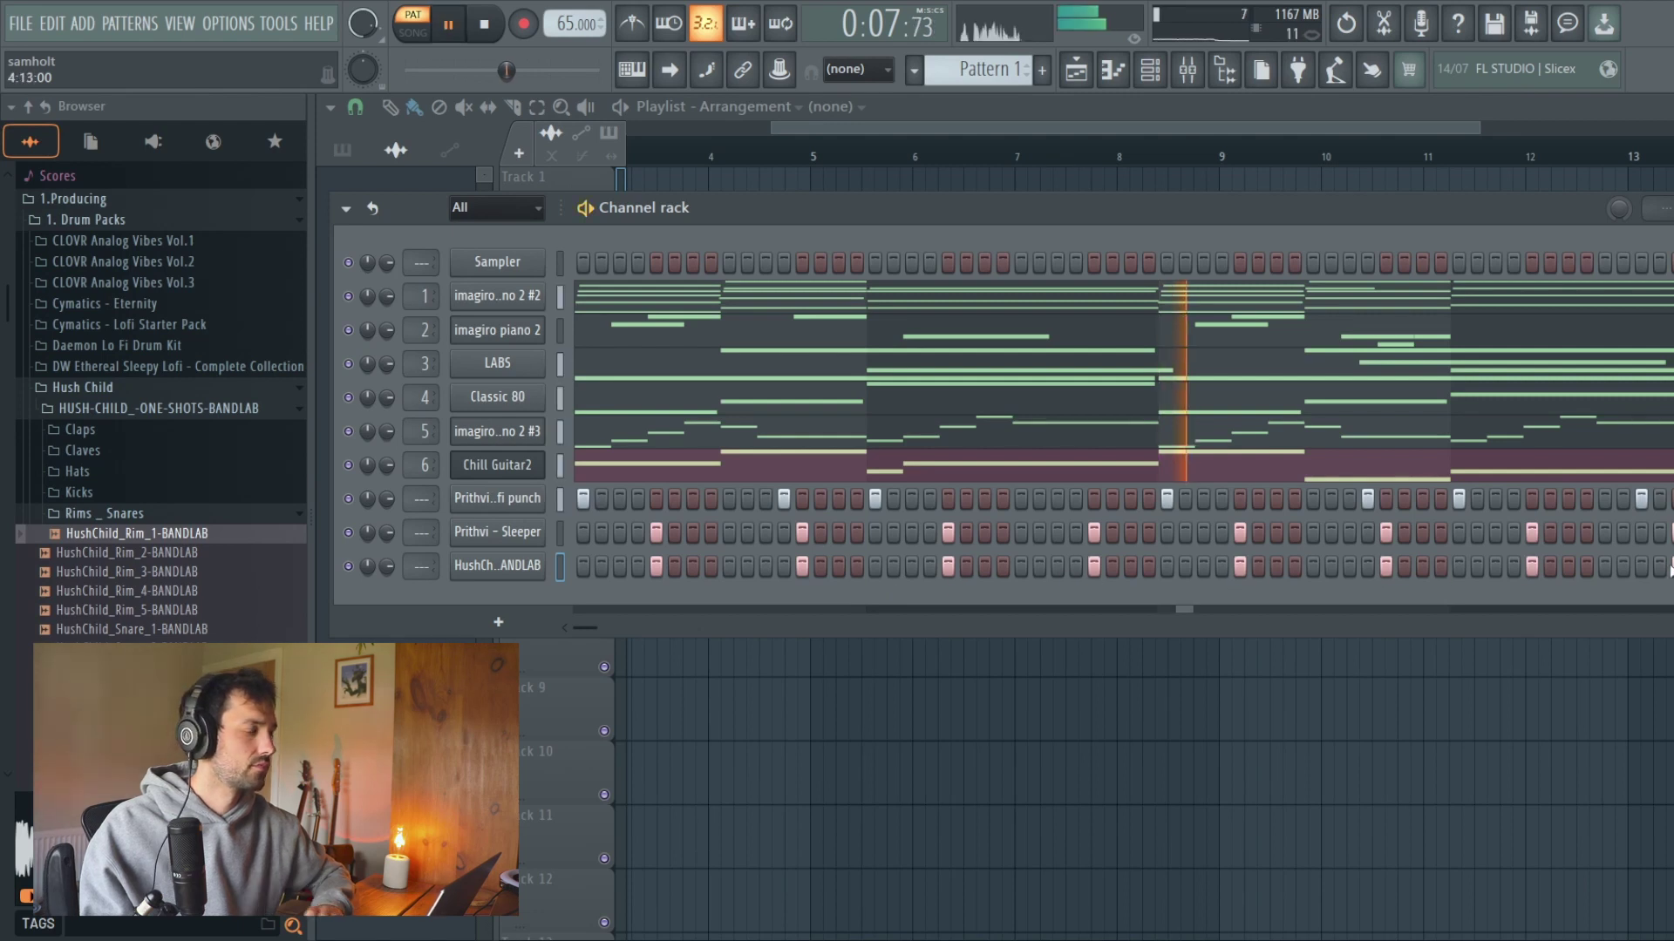
click(150, 515)
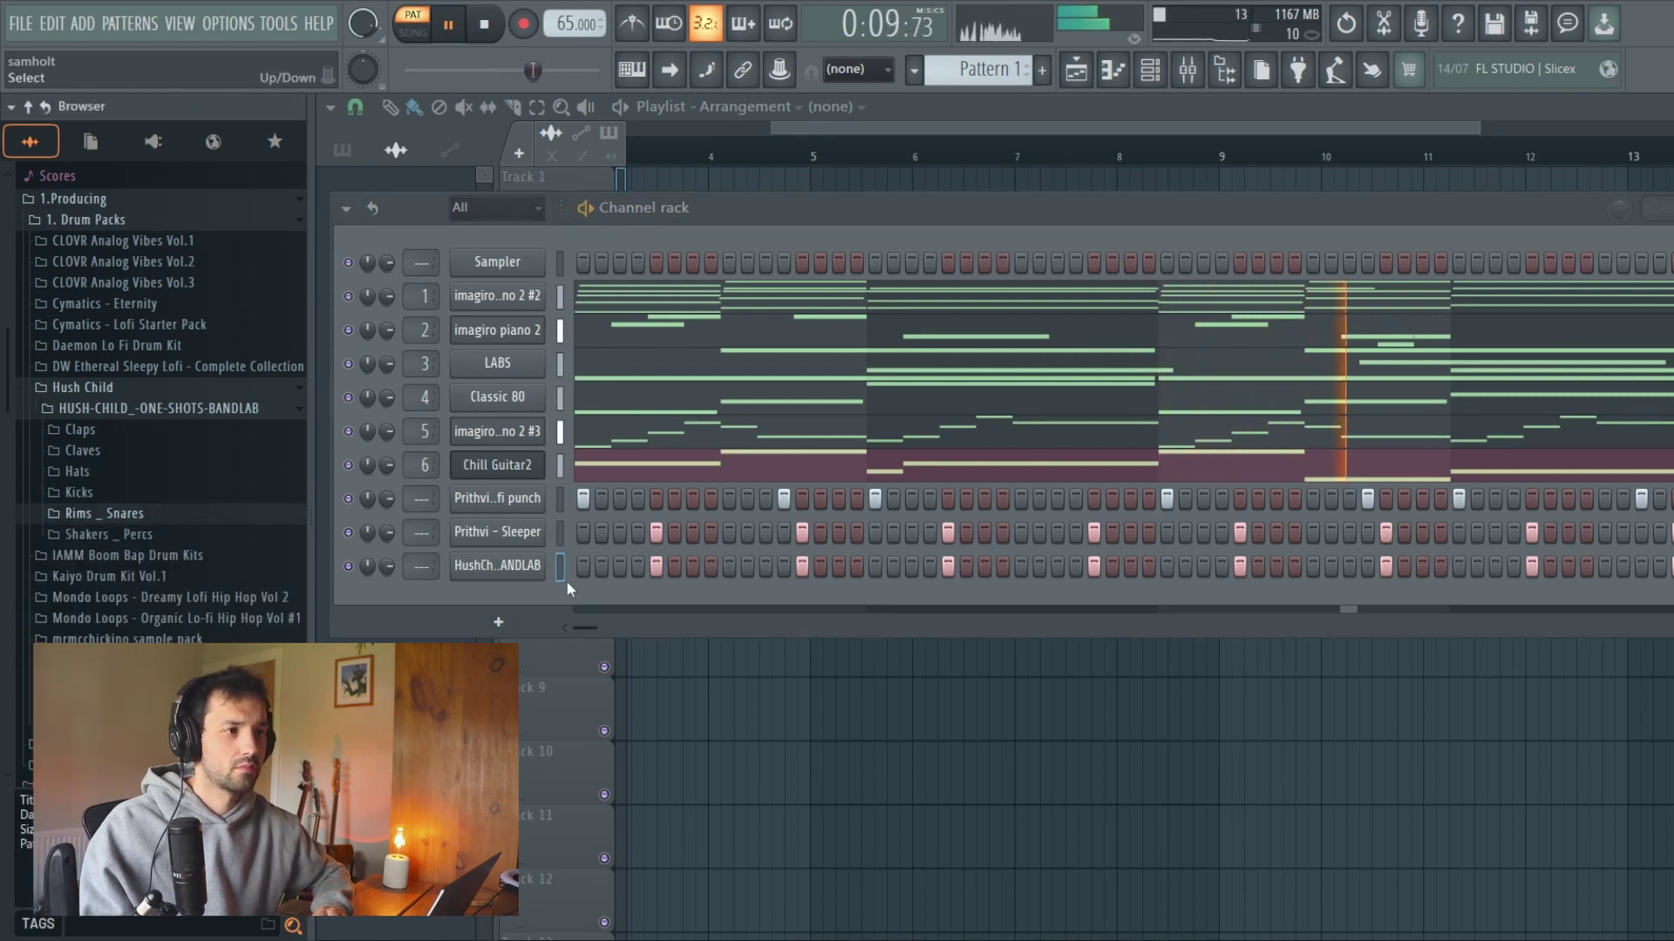
key(ctrl+l)
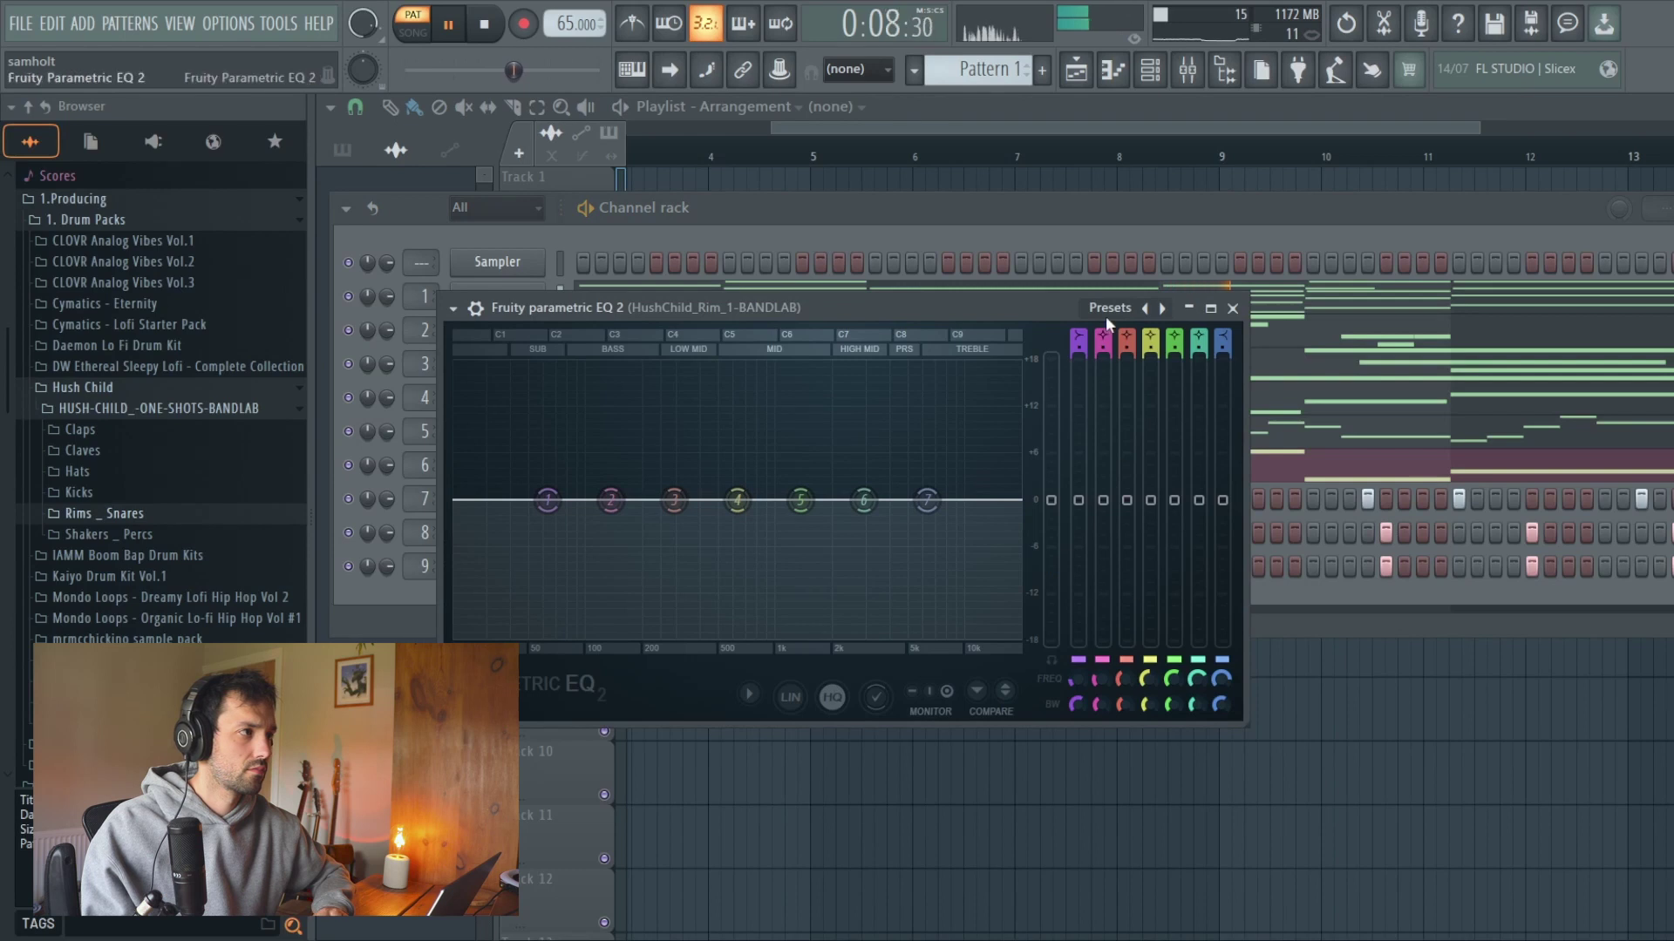
Apply a preset to the parametric EQ on HushChild_Rim_1-BANDLAB and shift its band 6 slightly higher.
click(1111, 309)
click(1135, 353)
drag(864, 499, 891, 499)
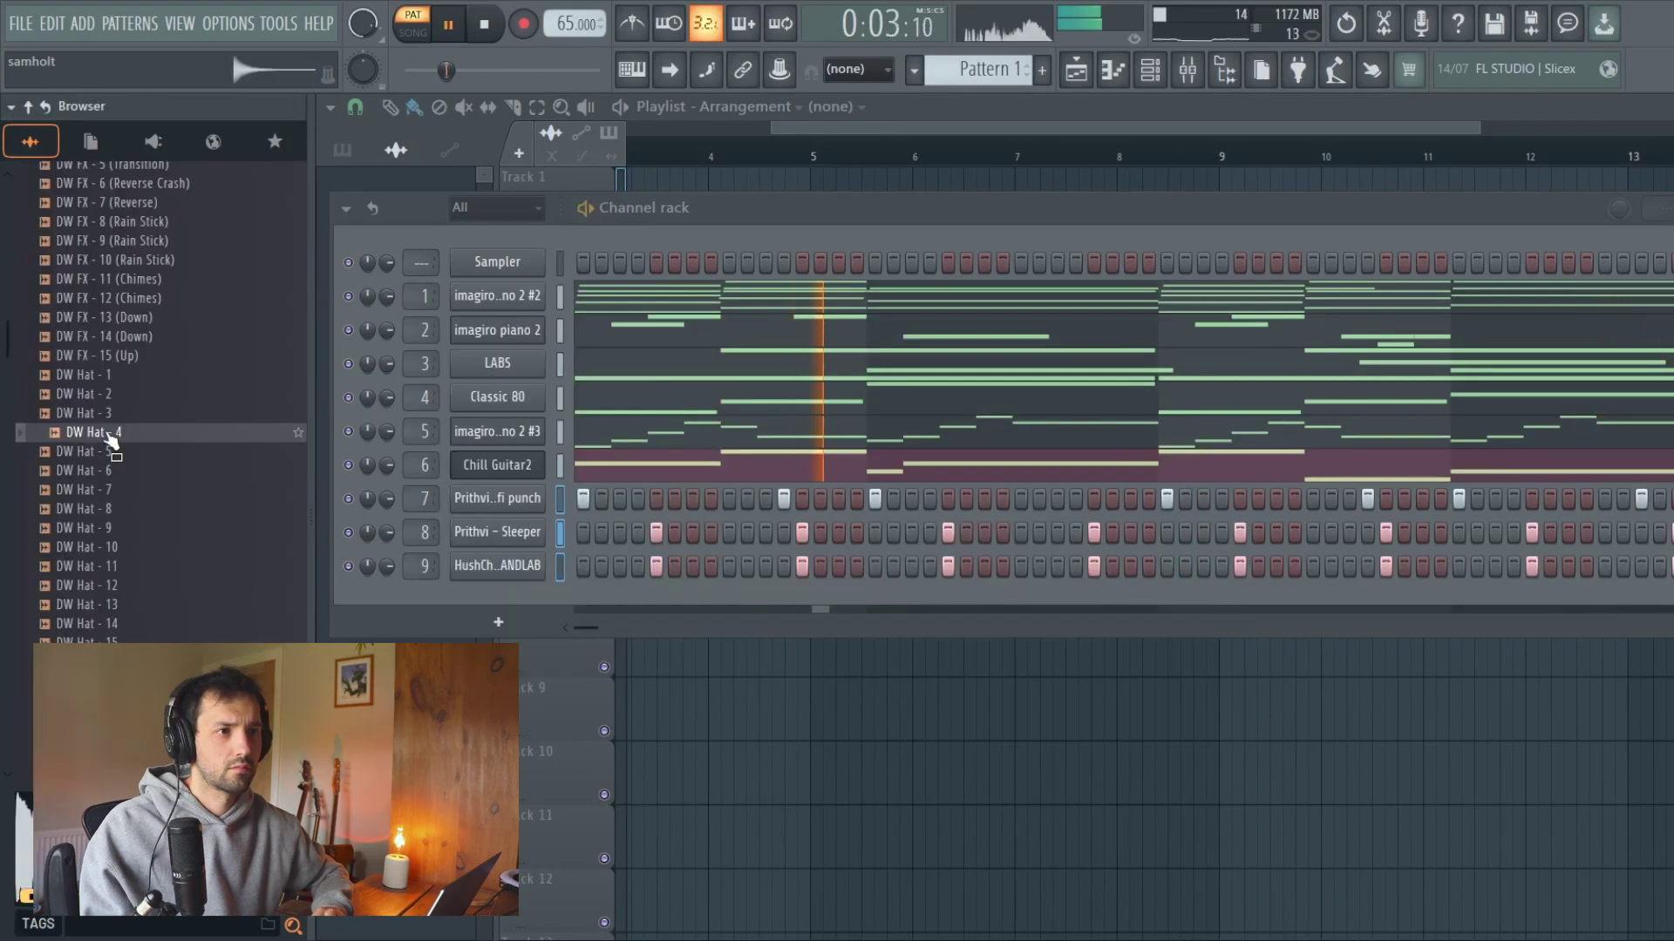
Load DW Hat - 4 into a new channel with hits every fourth step, and apply the High Cut - Low Cut EQ preset with band 7 shifted higher.
drag(477, 603, 480, 606)
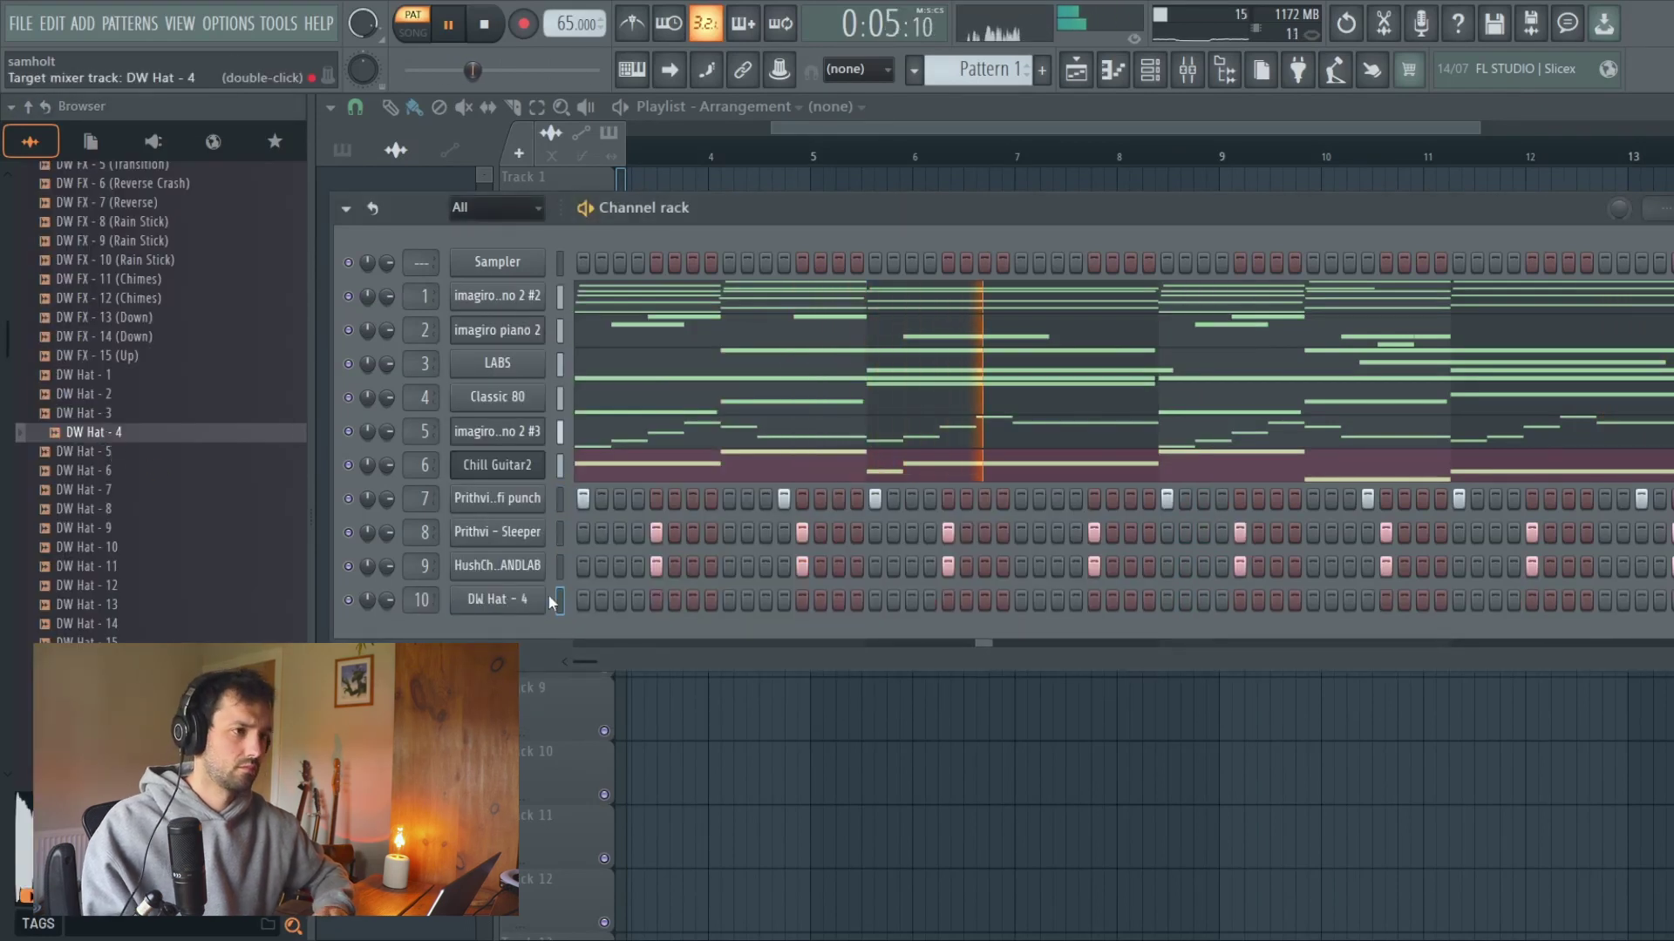
click(584, 602)
click(620, 601)
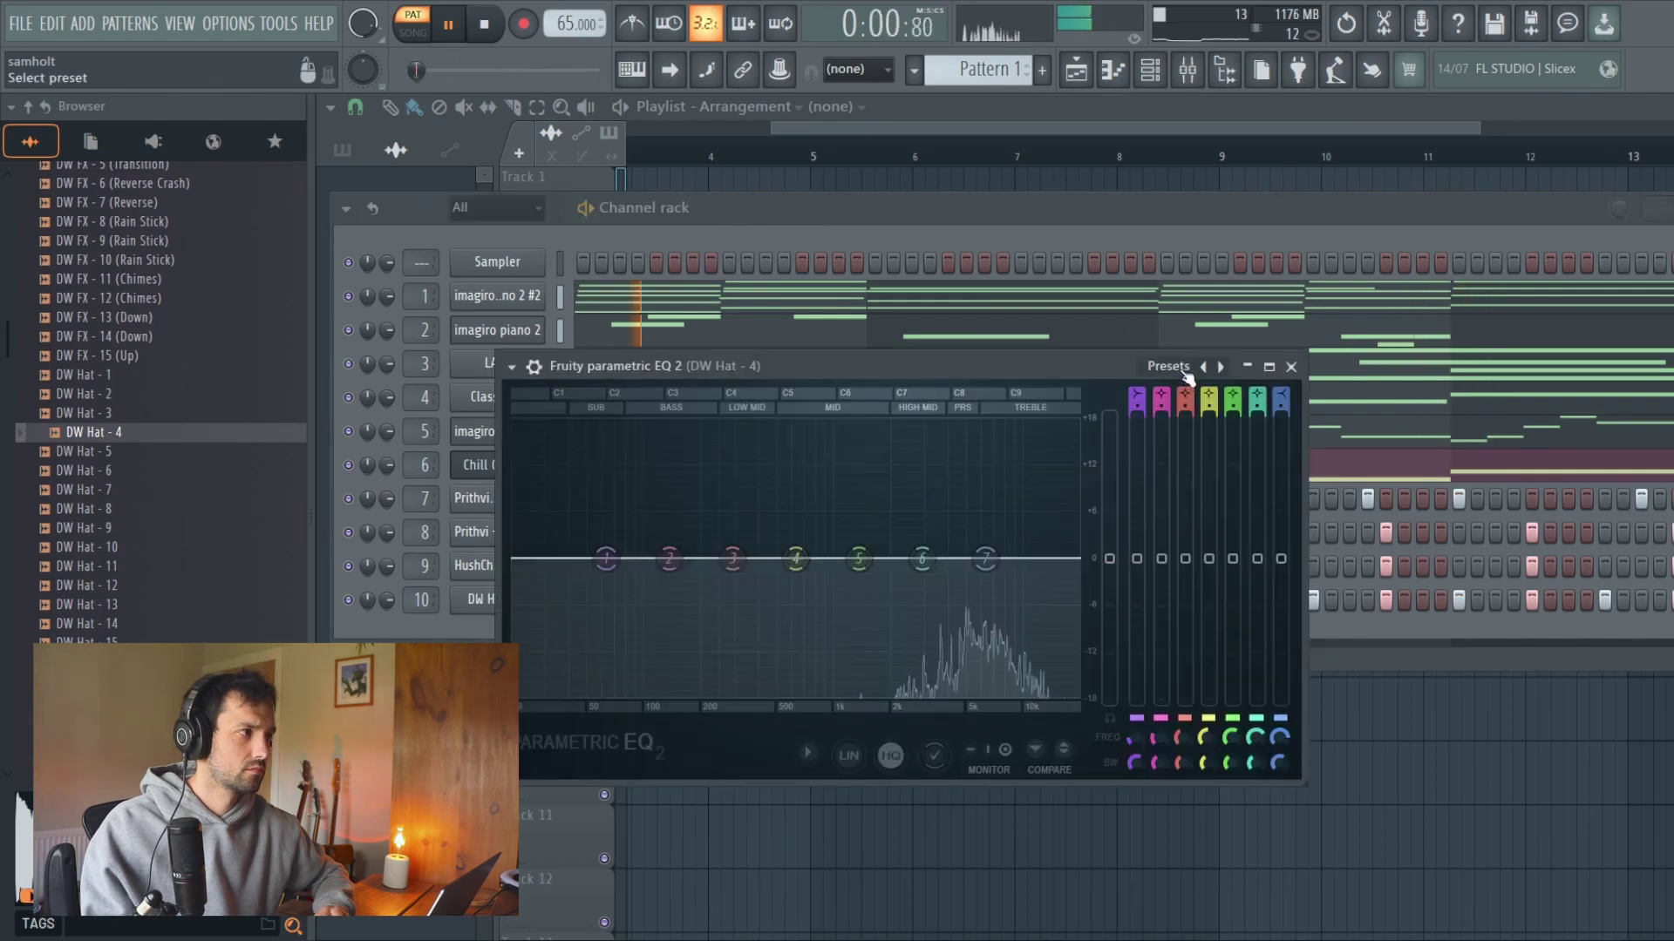
click(1220, 366)
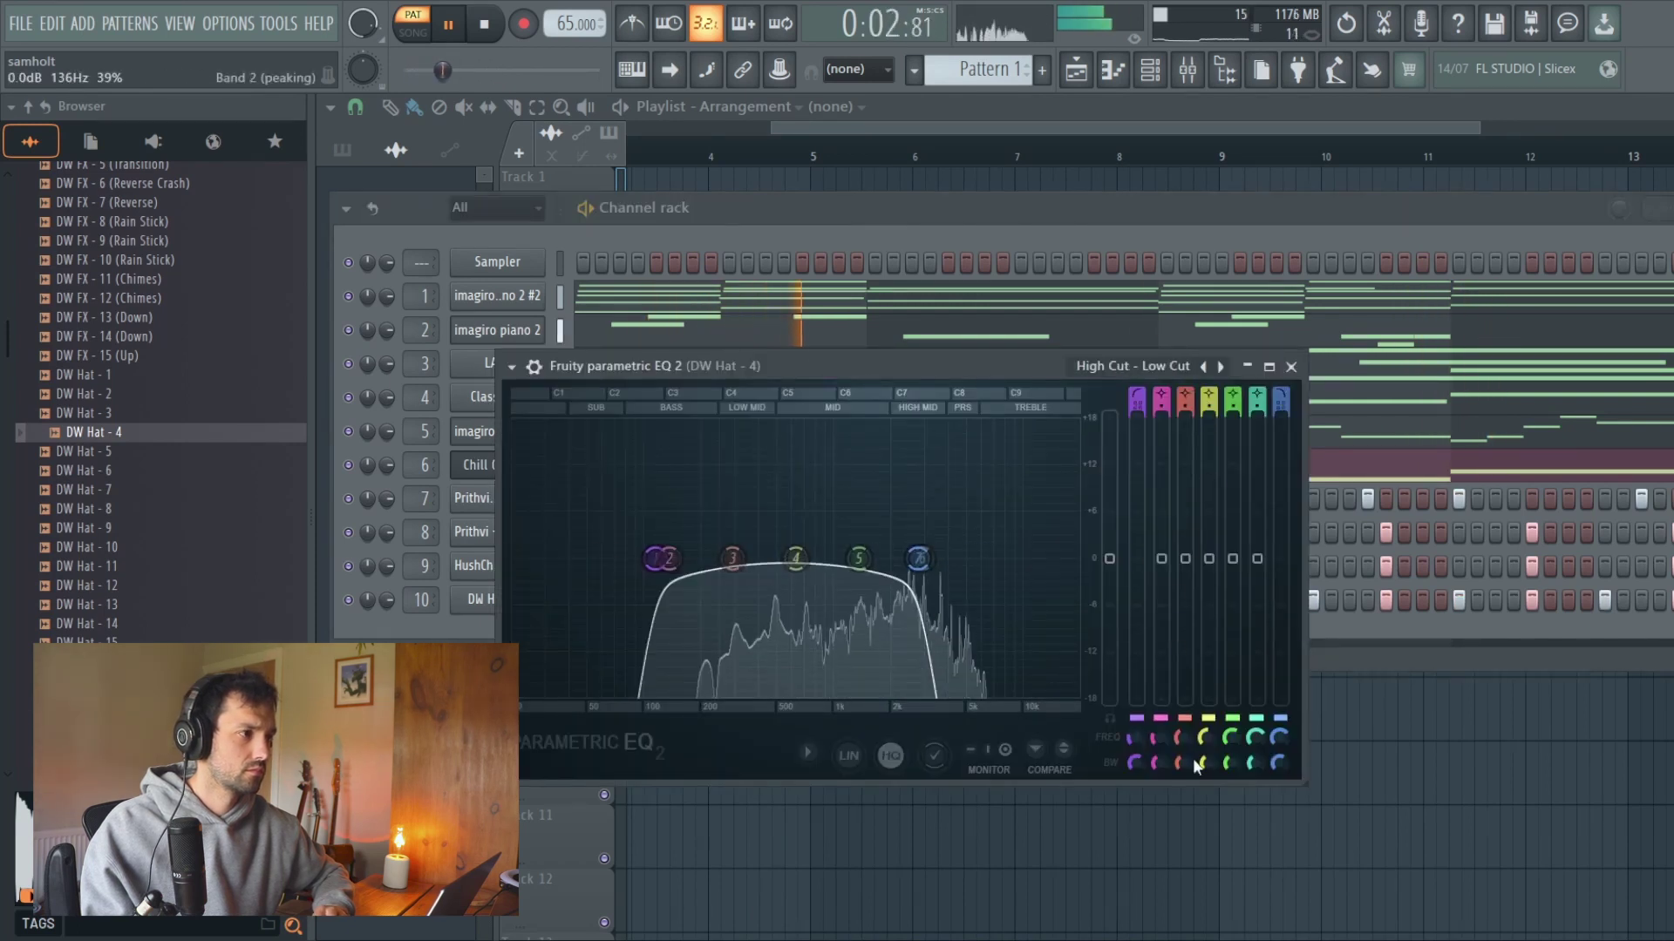
drag(918, 558, 955, 576)
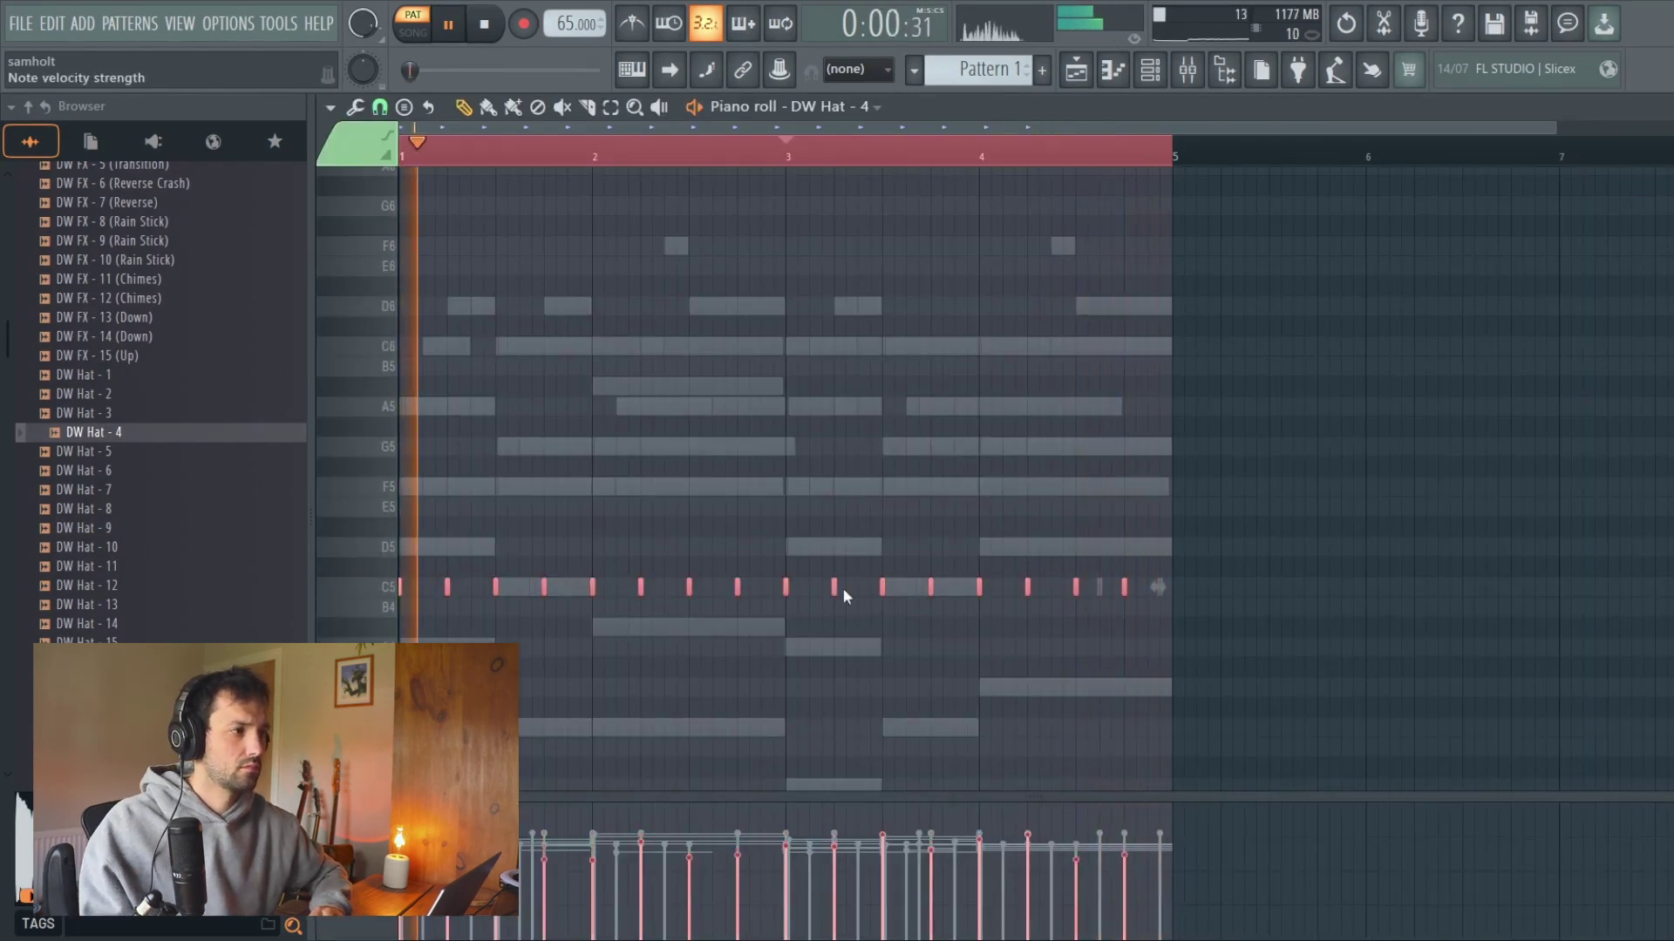
Duplicate the DW Hat - 4 hits midway between the existing ones and lower the duplicates' velocity.
ctrl+scroll(551, 618, up, 2)
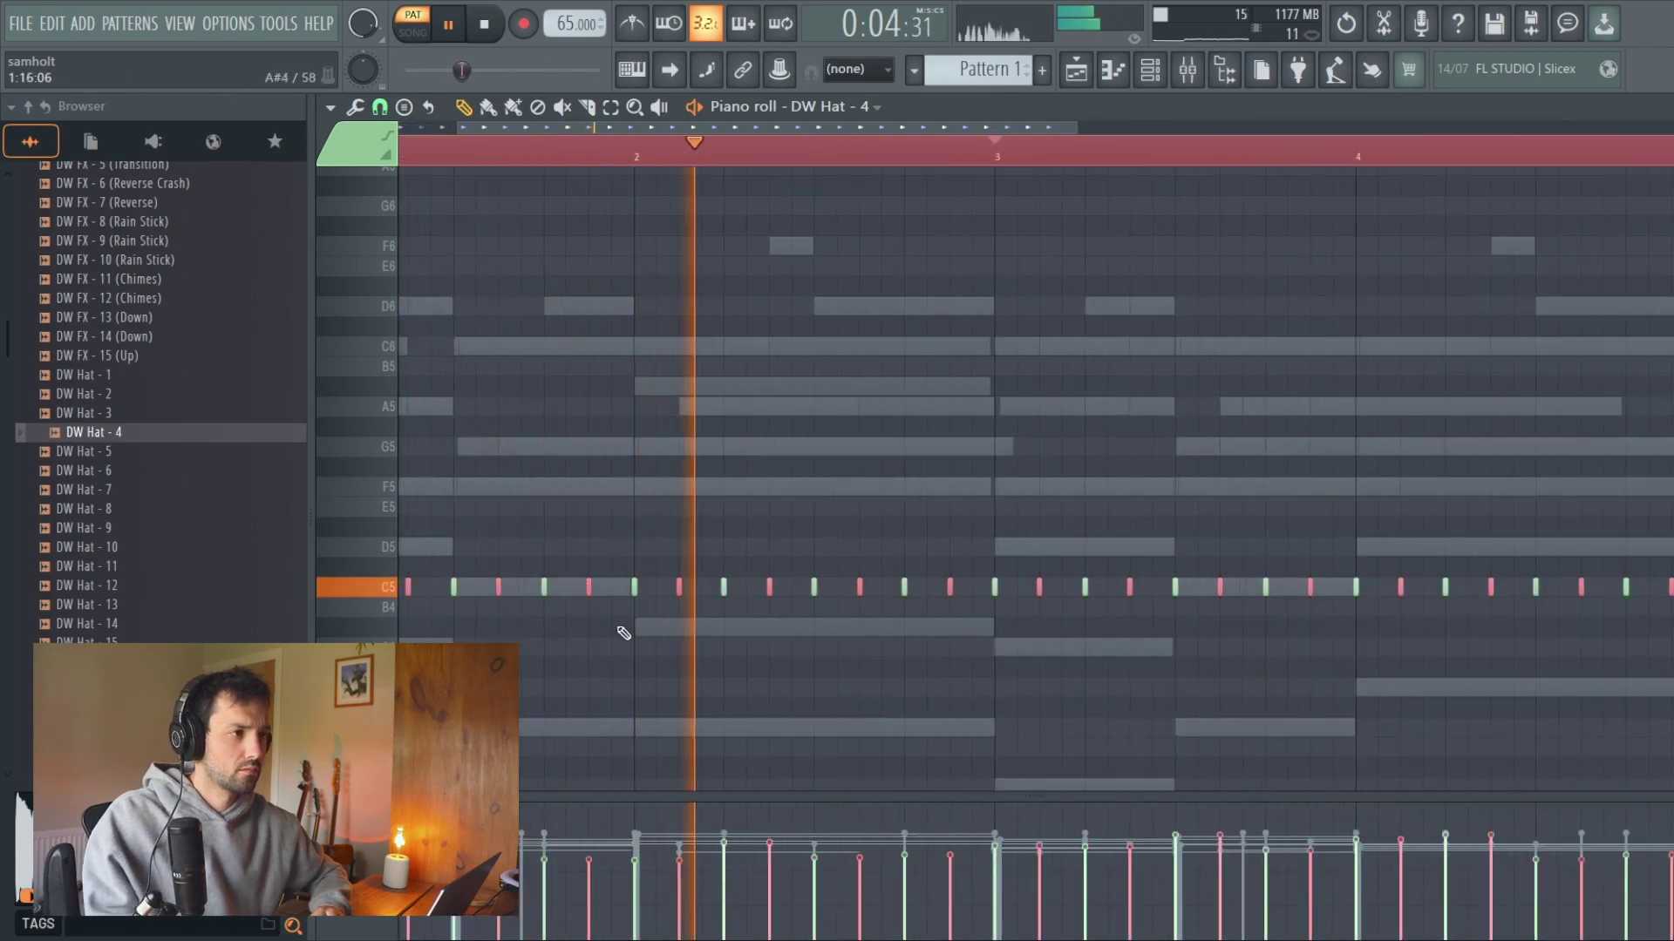
ctrl+scroll(625, 629, down, 2)
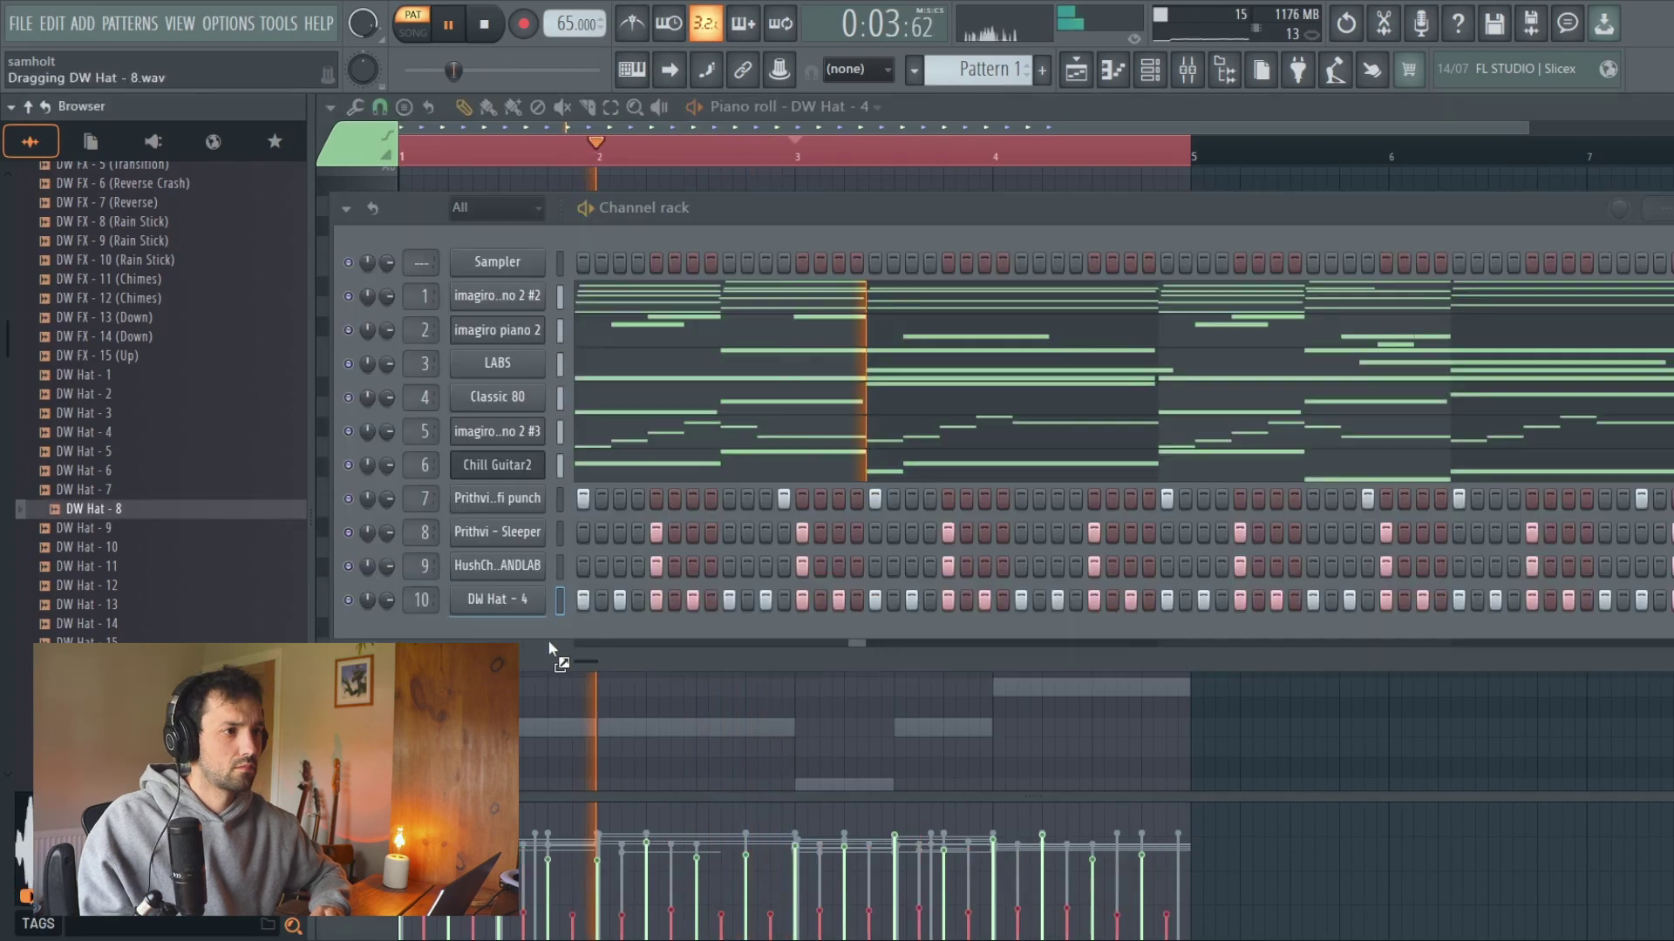
Load DW Hat - 8 into a new channel and fill all four bars with hits on every step.
drag(547, 640, 549, 645)
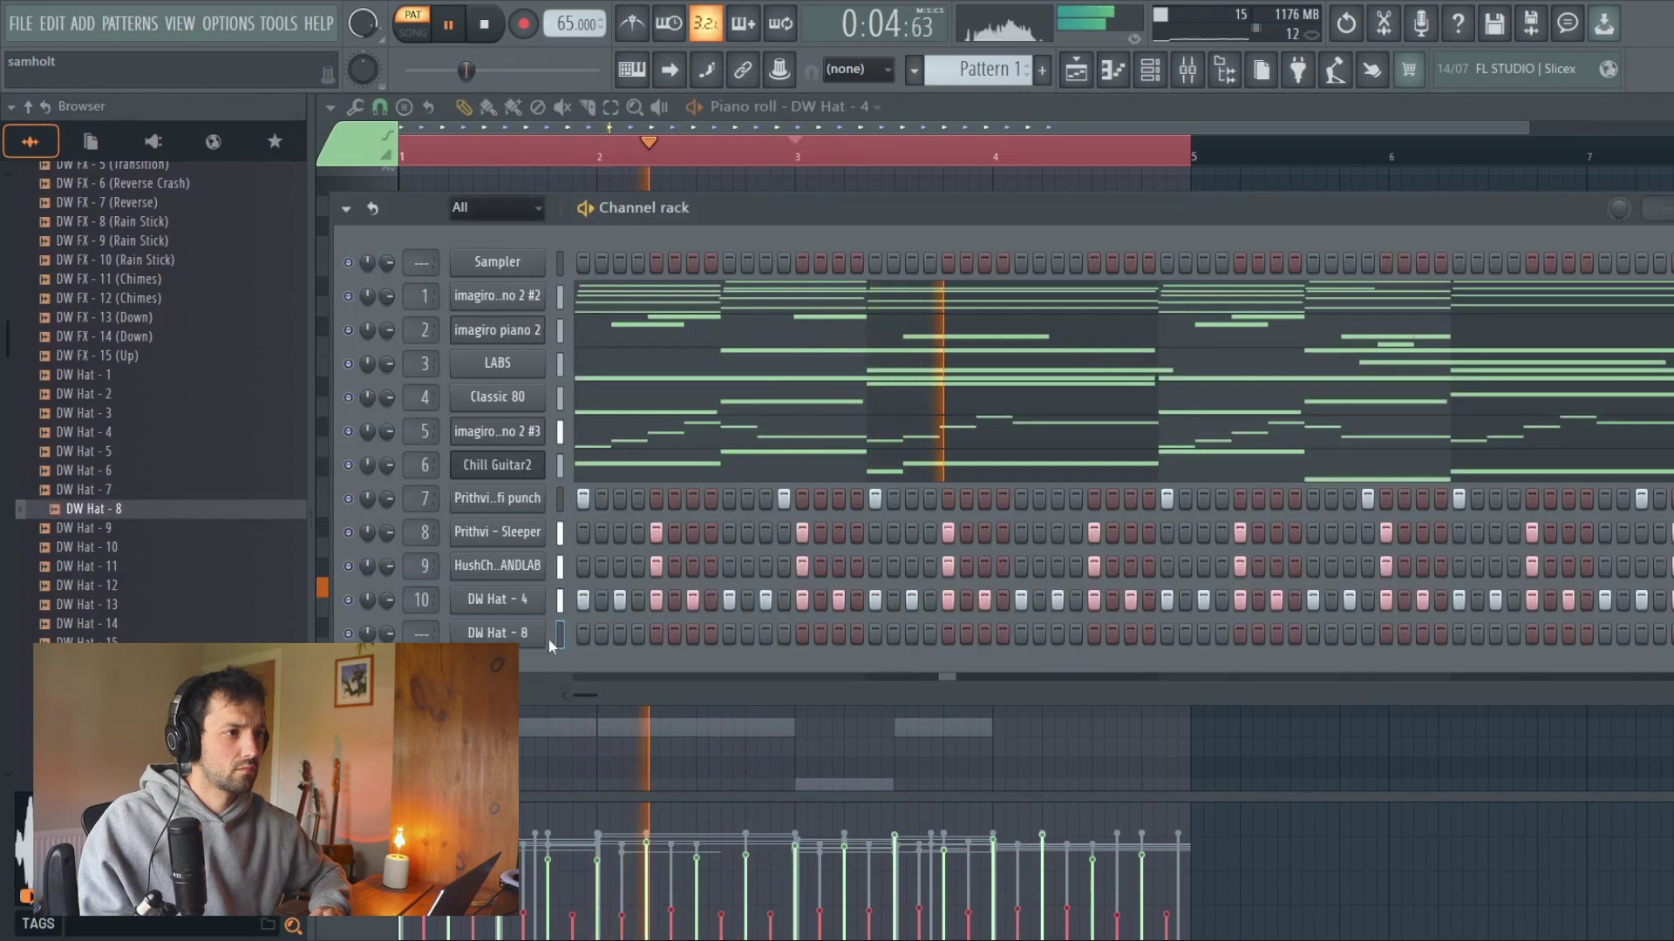
key(ctrl+v)
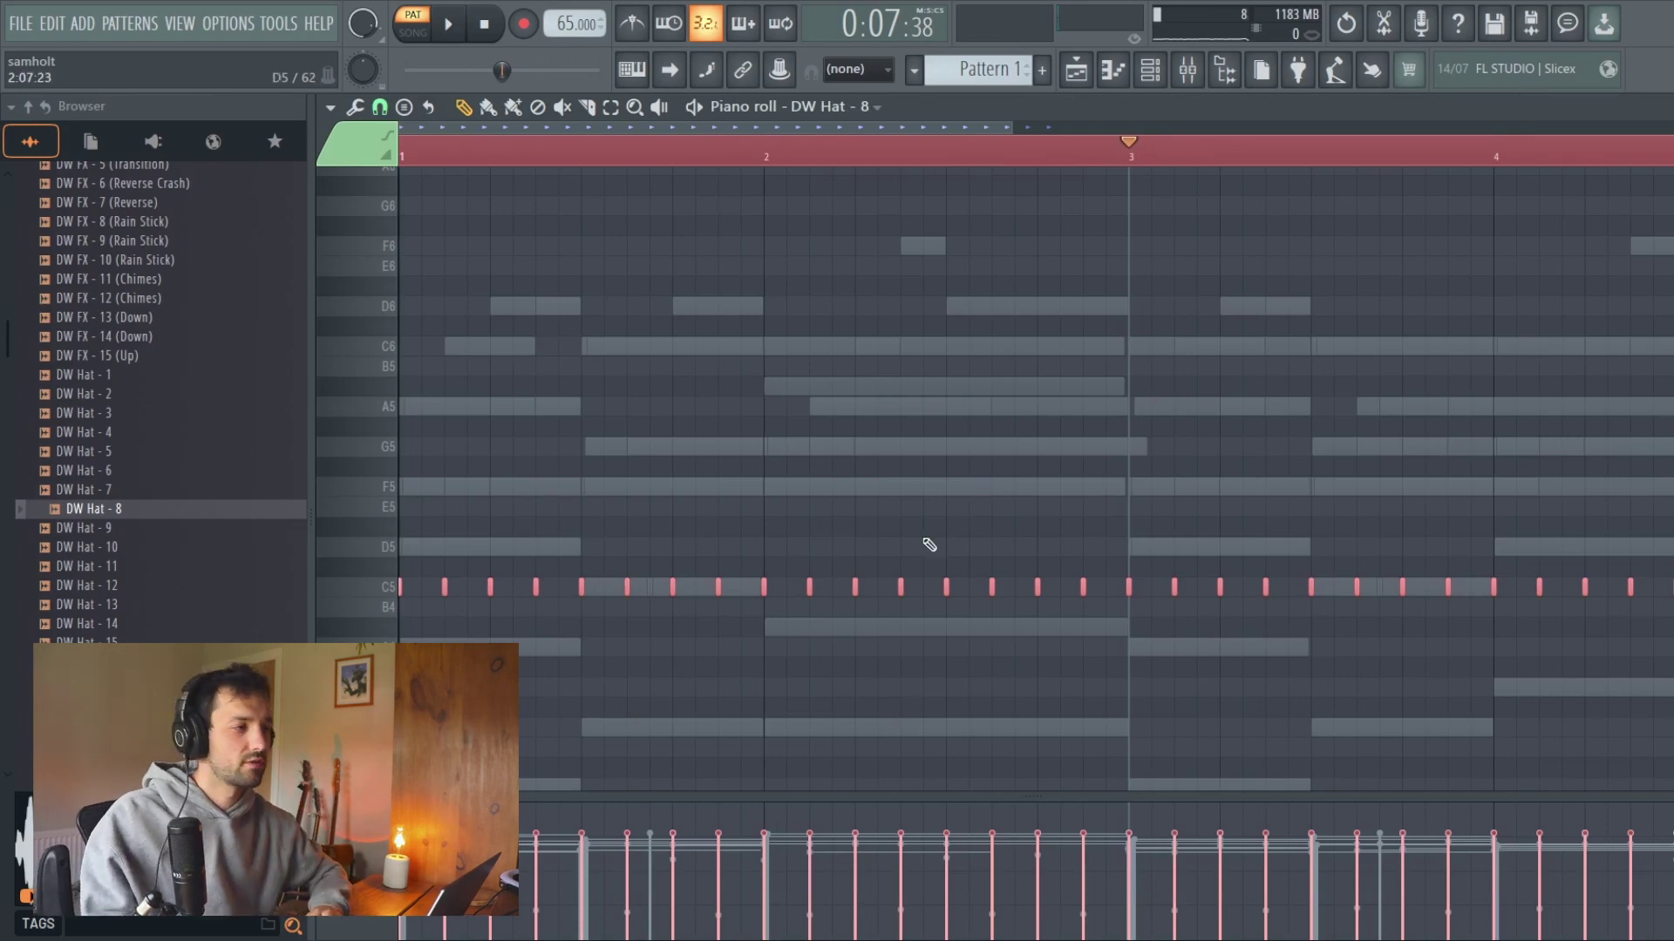
shift+drag(901, 591, 922, 590)
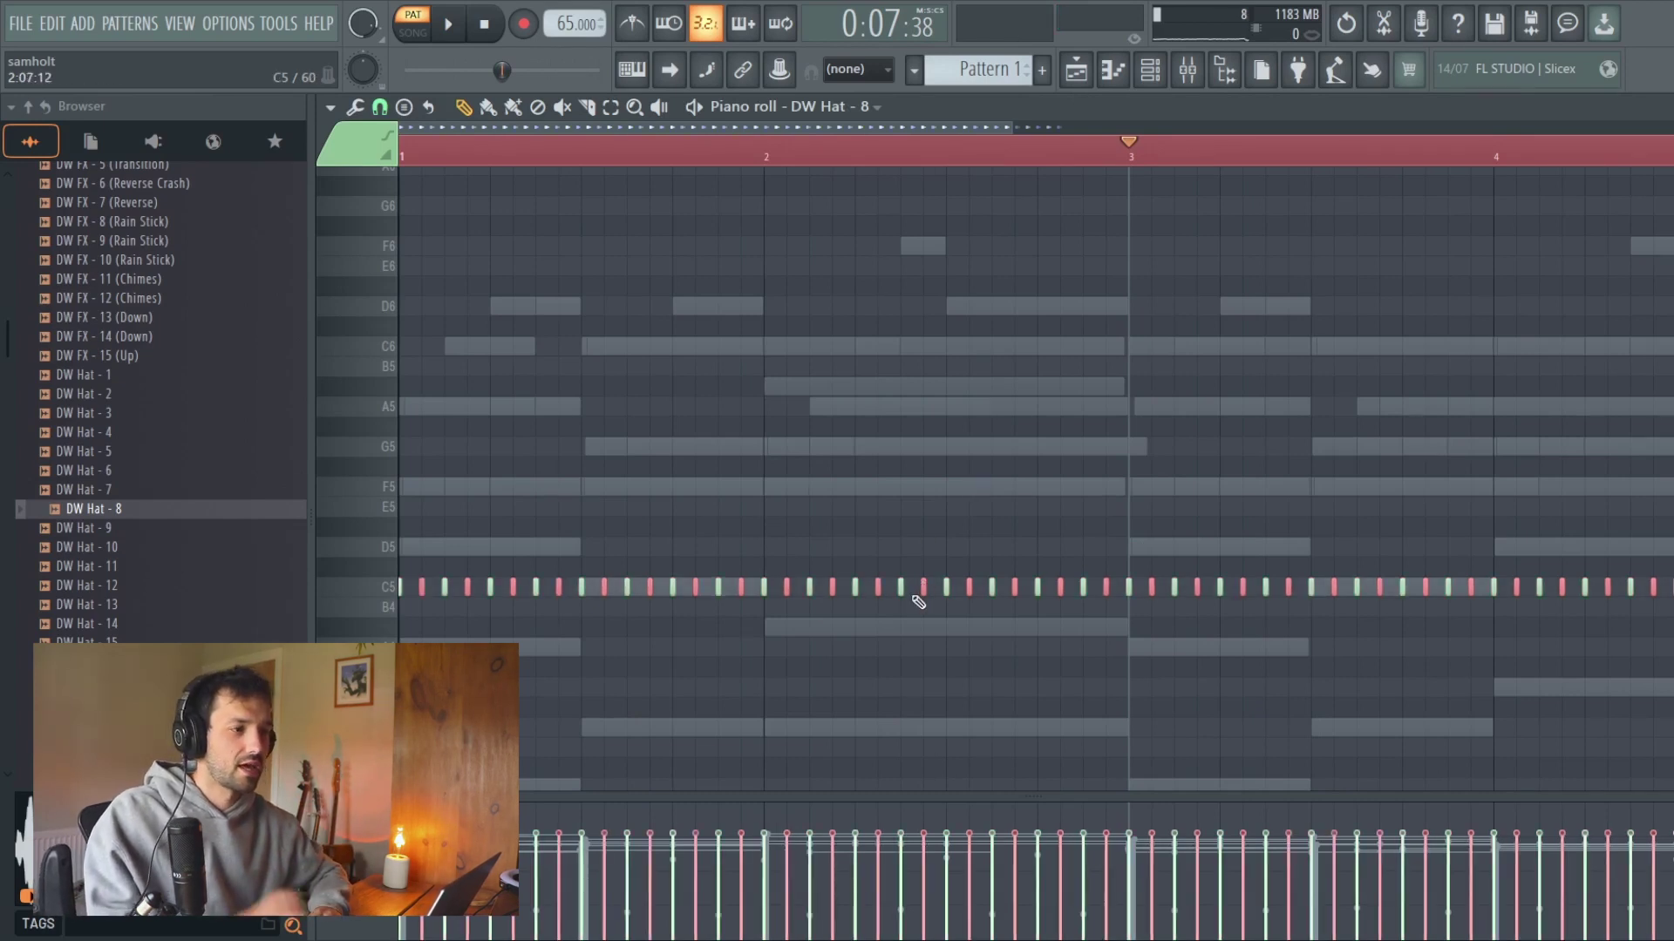
Draw a wavy rising and falling velocity curve across all DW Hat - 8 hits and listen to it.
key(ctrl+a)
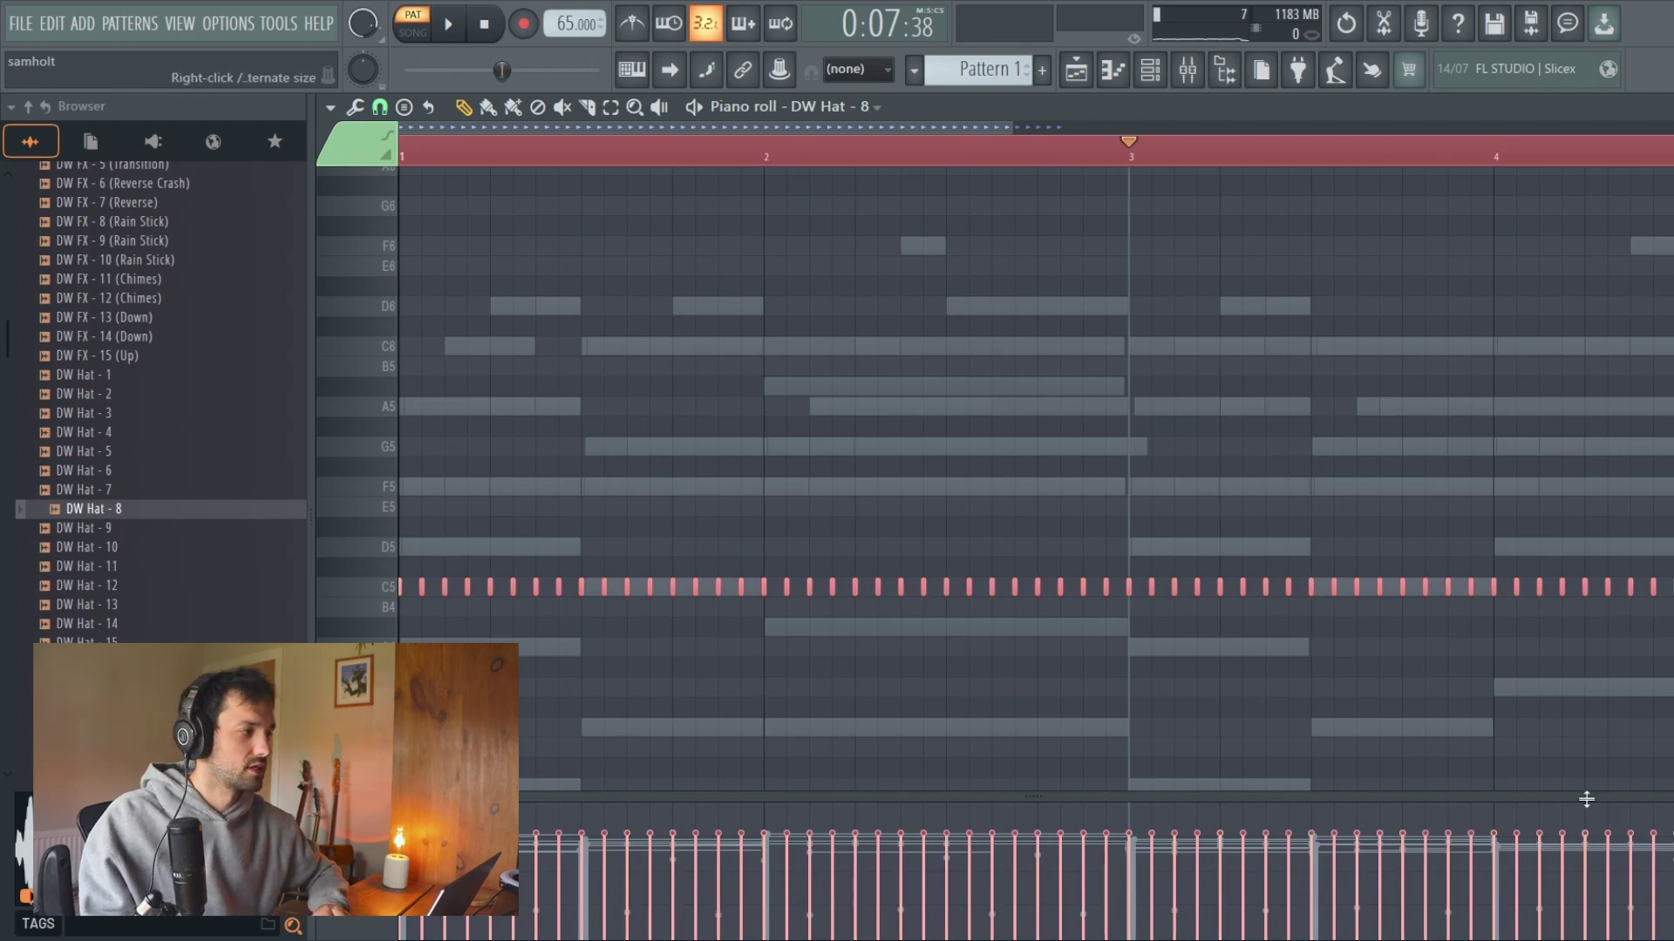
drag(1587, 799, 1565, 619)
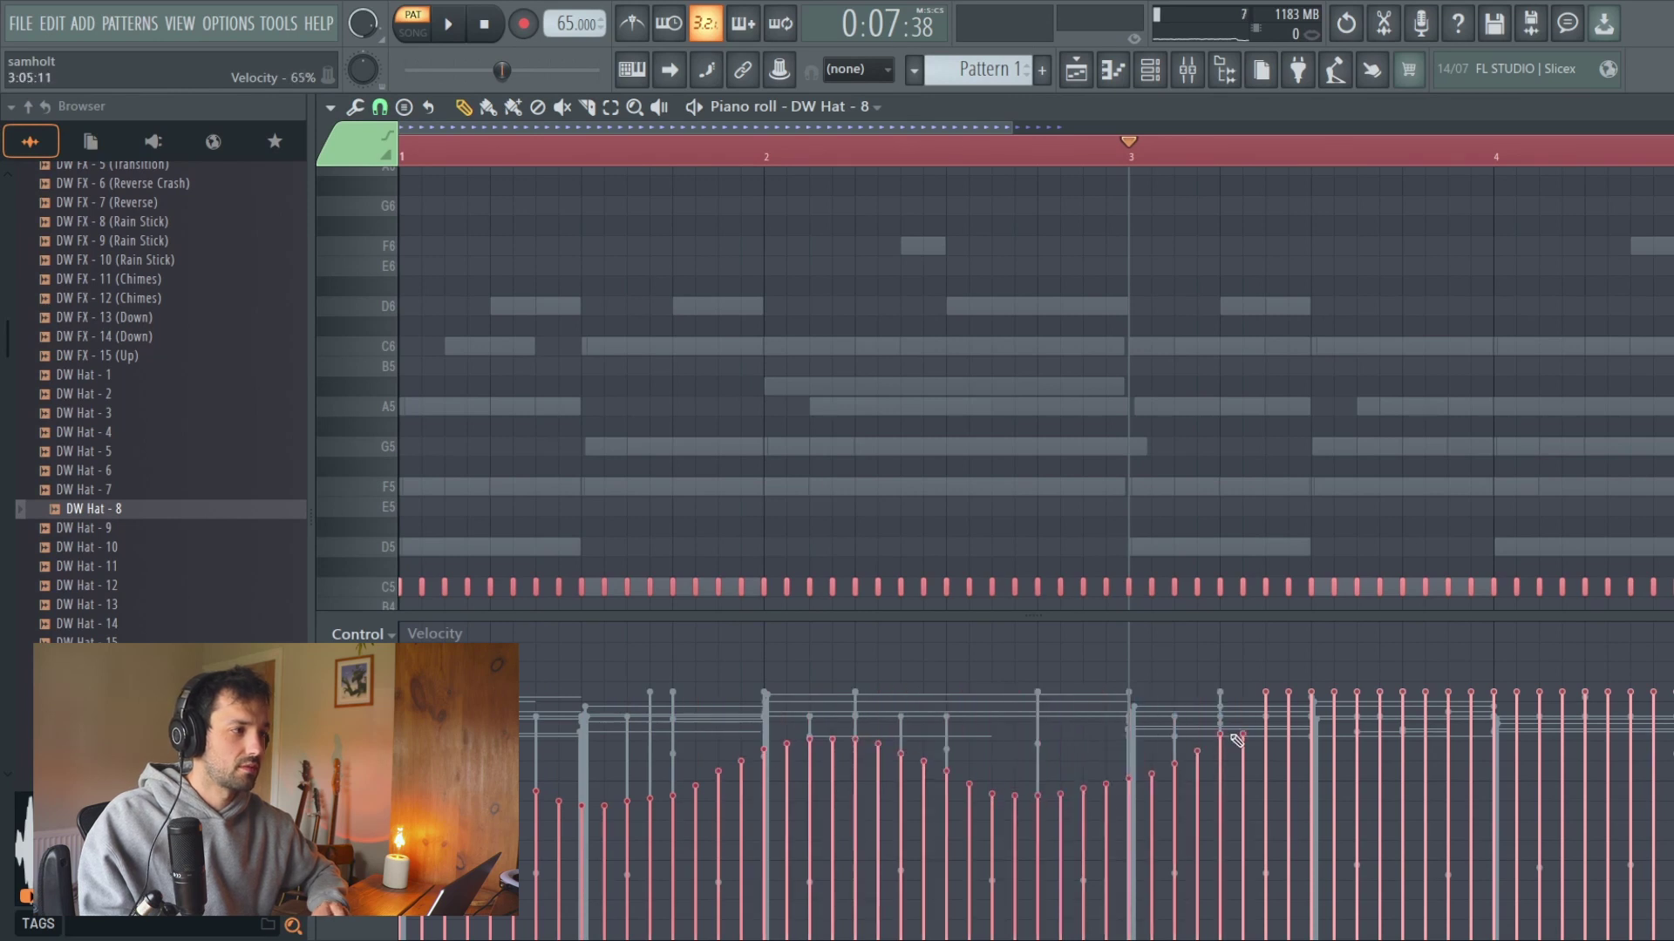
mouse_move(1453, 783)
mouse_down()
mouse_move(1656, 727)
mouse_move(1660, 780)
mouse_move(1648, 767)
mouse_up()
key(space)
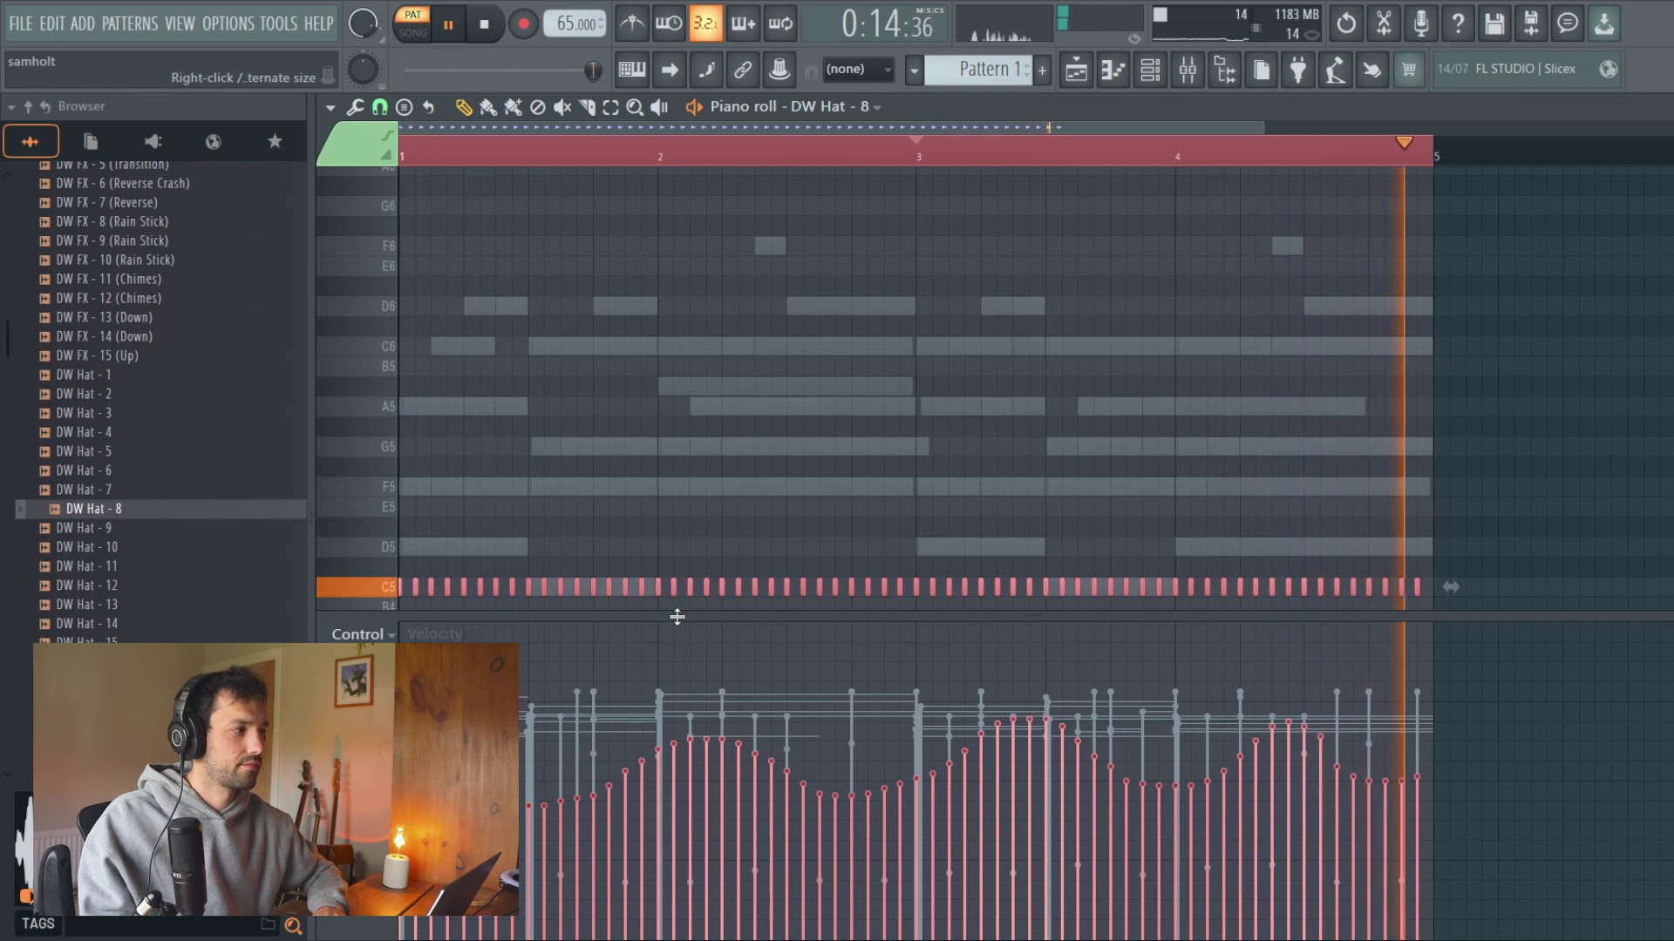
Redraw the DW Hat - 8 velocities as repeating ramps falling from strong to soft, and play the pattern.
key(space)
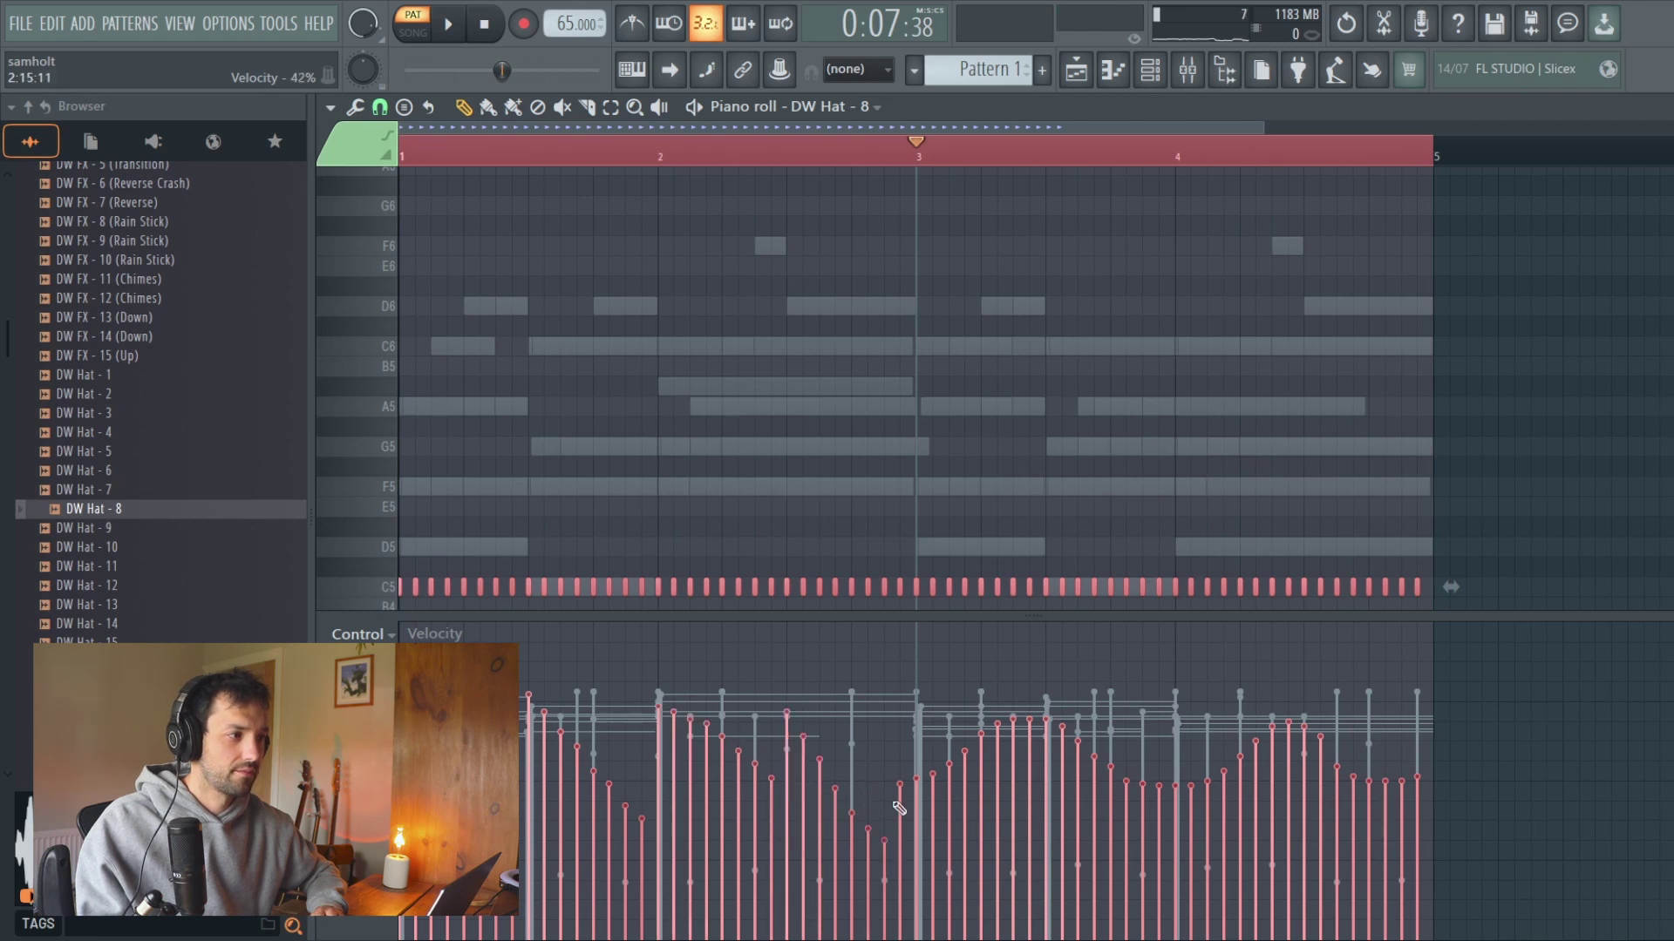
key(space)
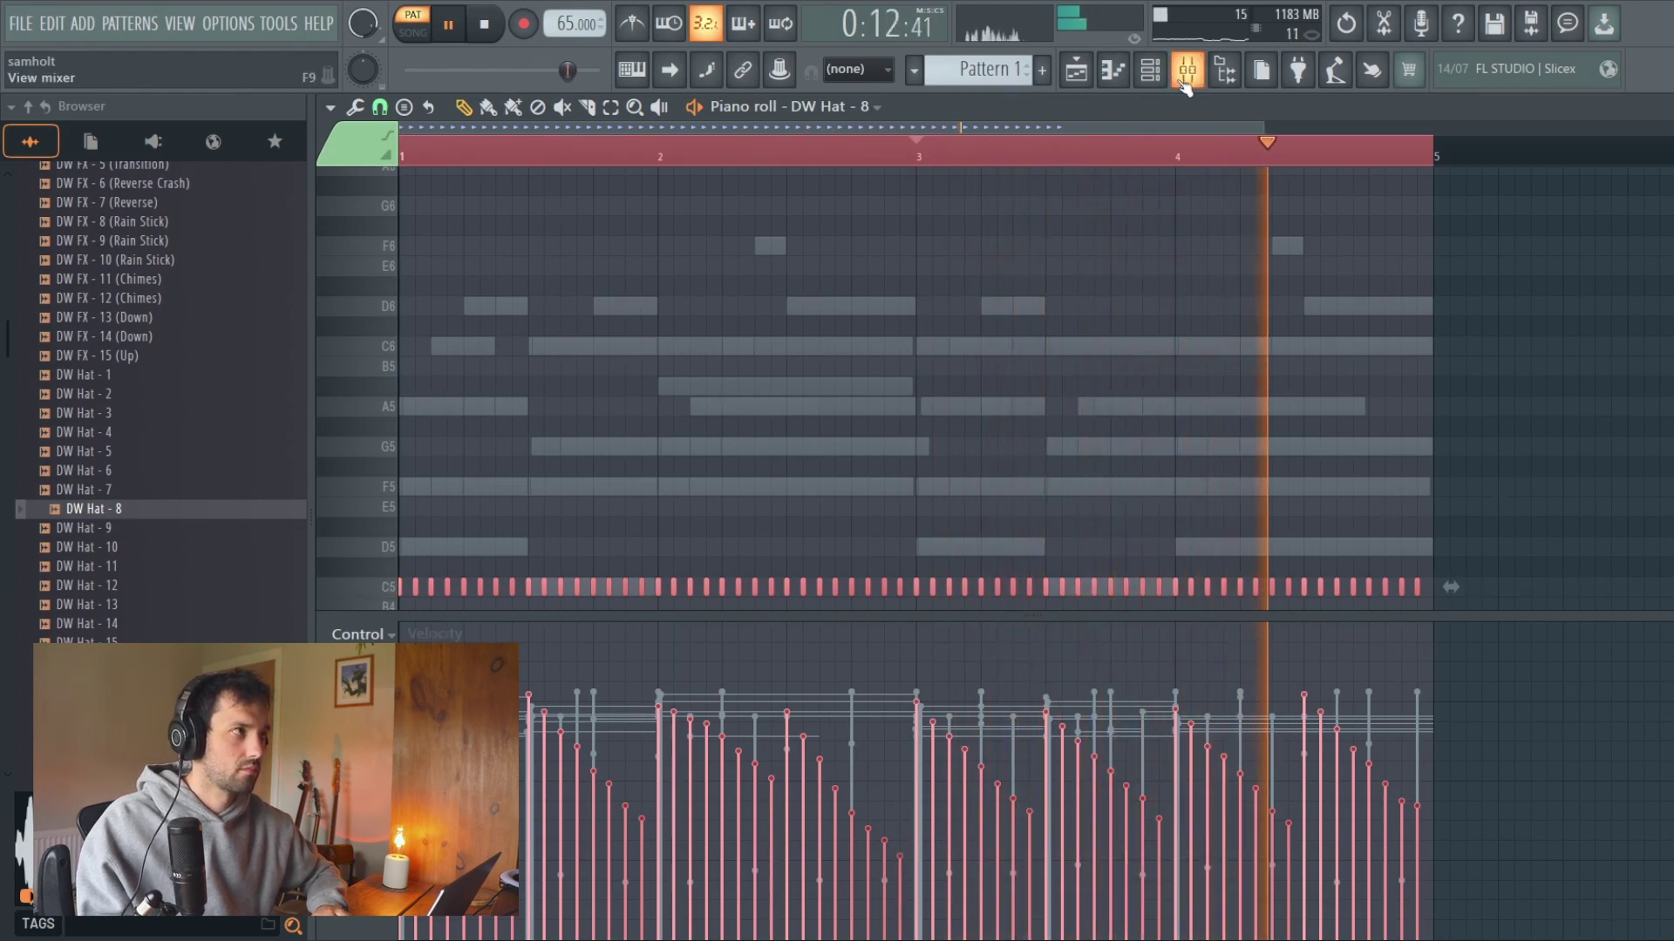
Add extra Prithvi - Sleeper snare hits with falling velocity on steps 14 to 16 of bars 1 and 3.
click(1151, 77)
click(1150, 76)
click(1078, 77)
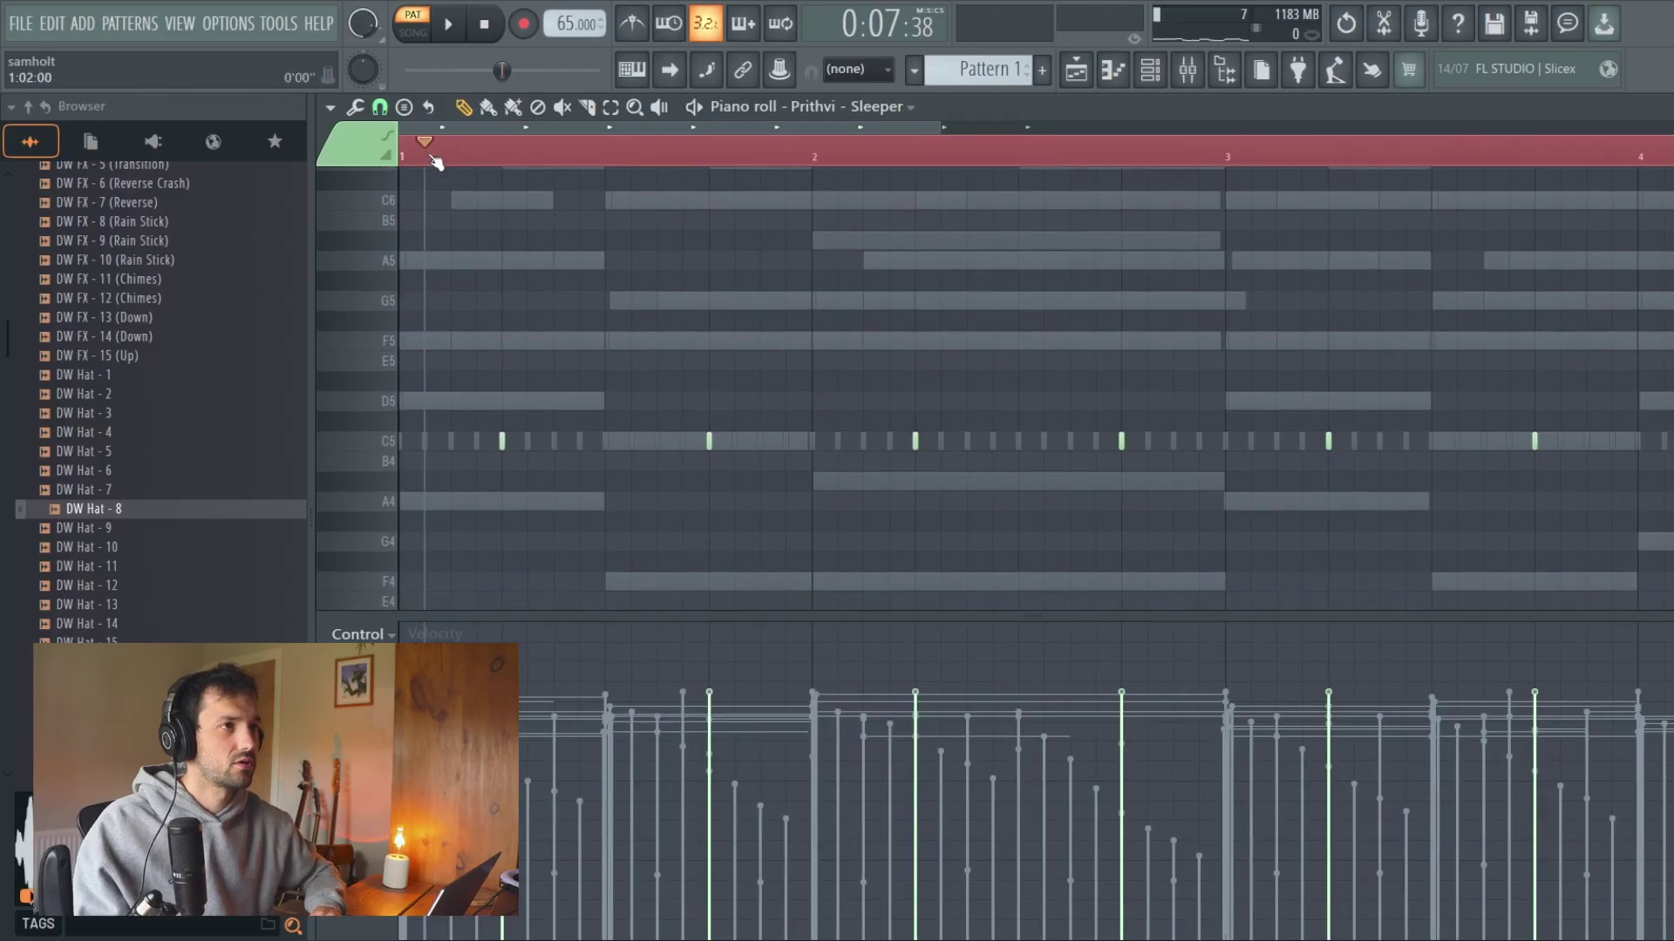
key(space)
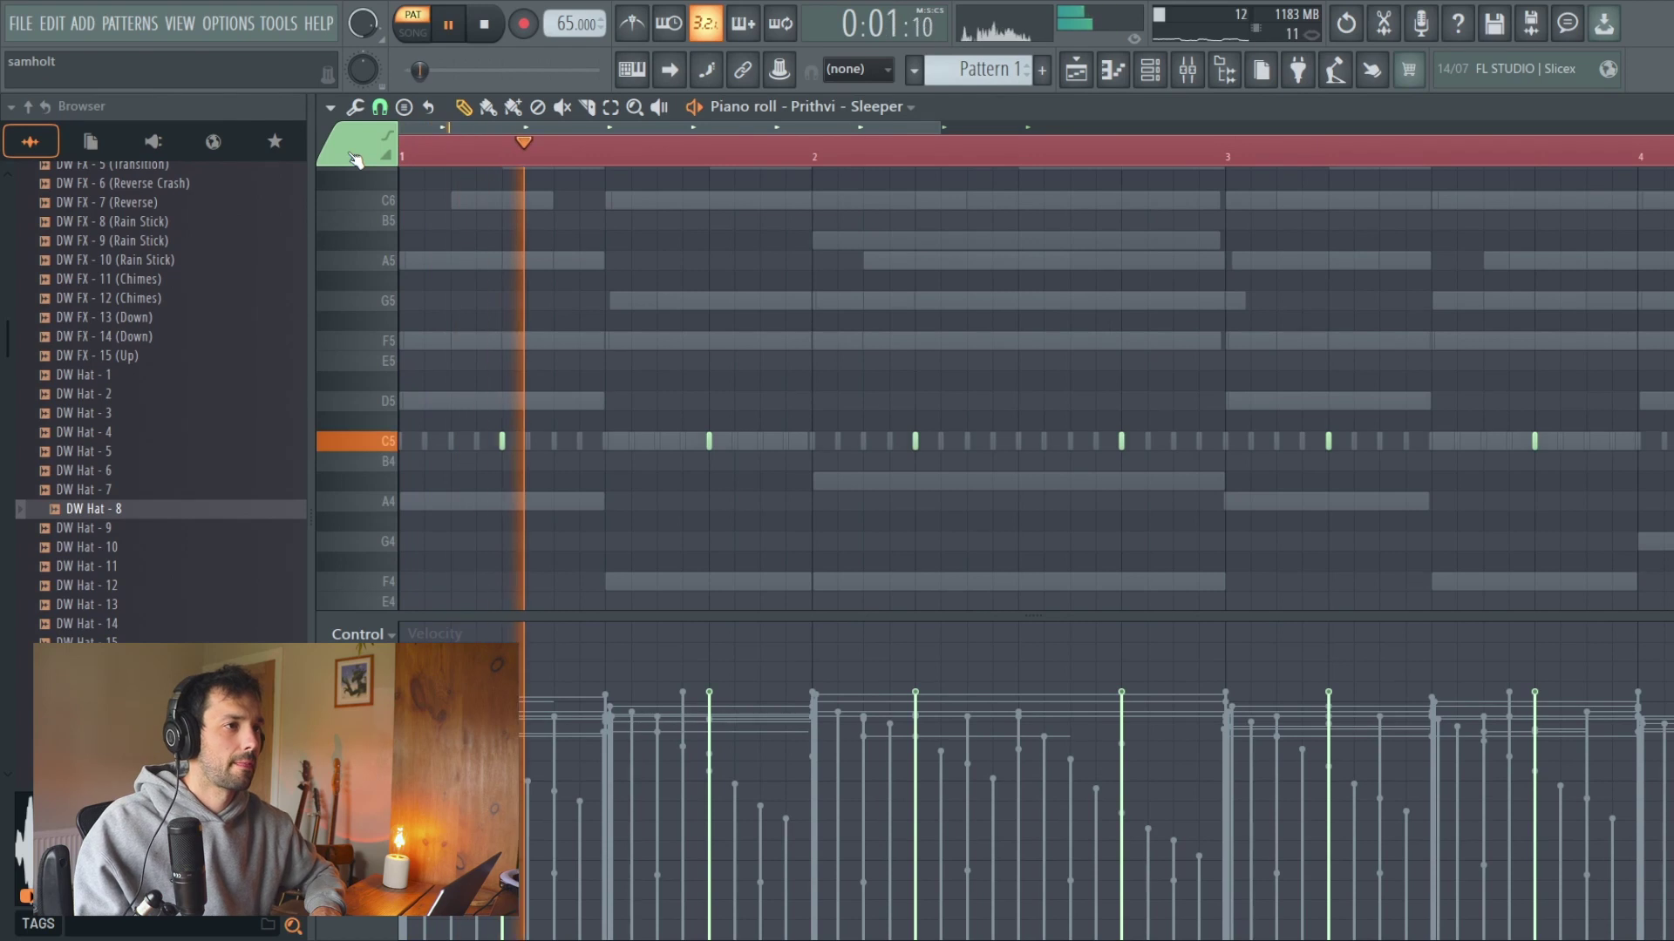
key(space)
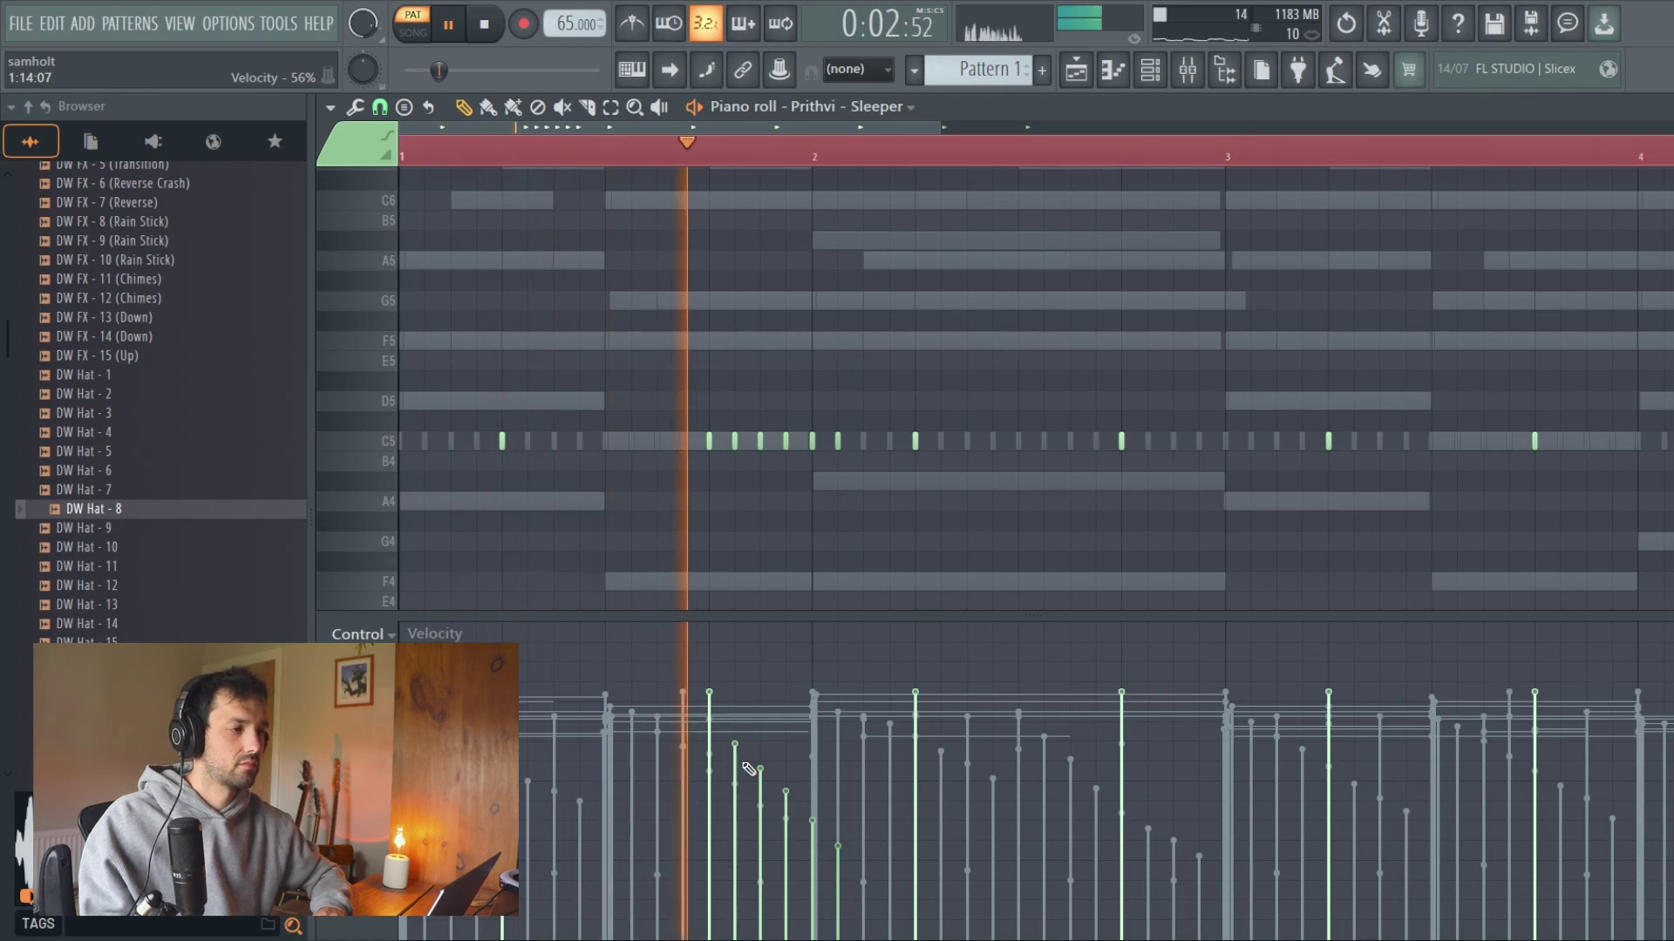
key(space)
scroll(844, 444, down, 2)
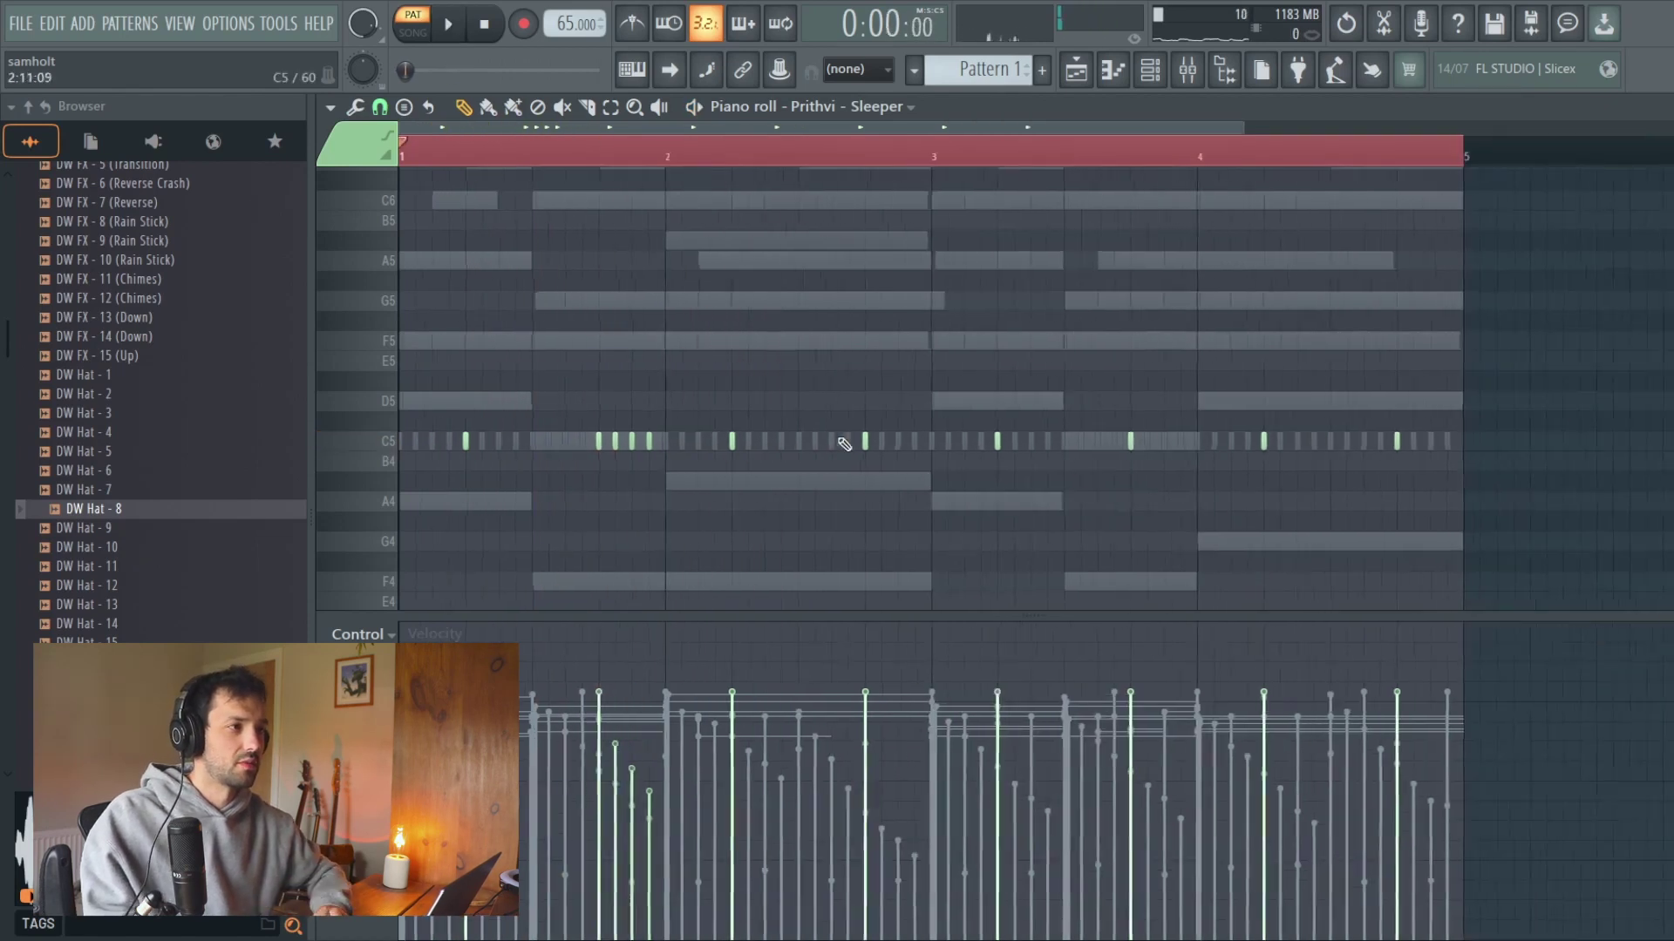
key(space)
drag(618, 770, 649, 817)
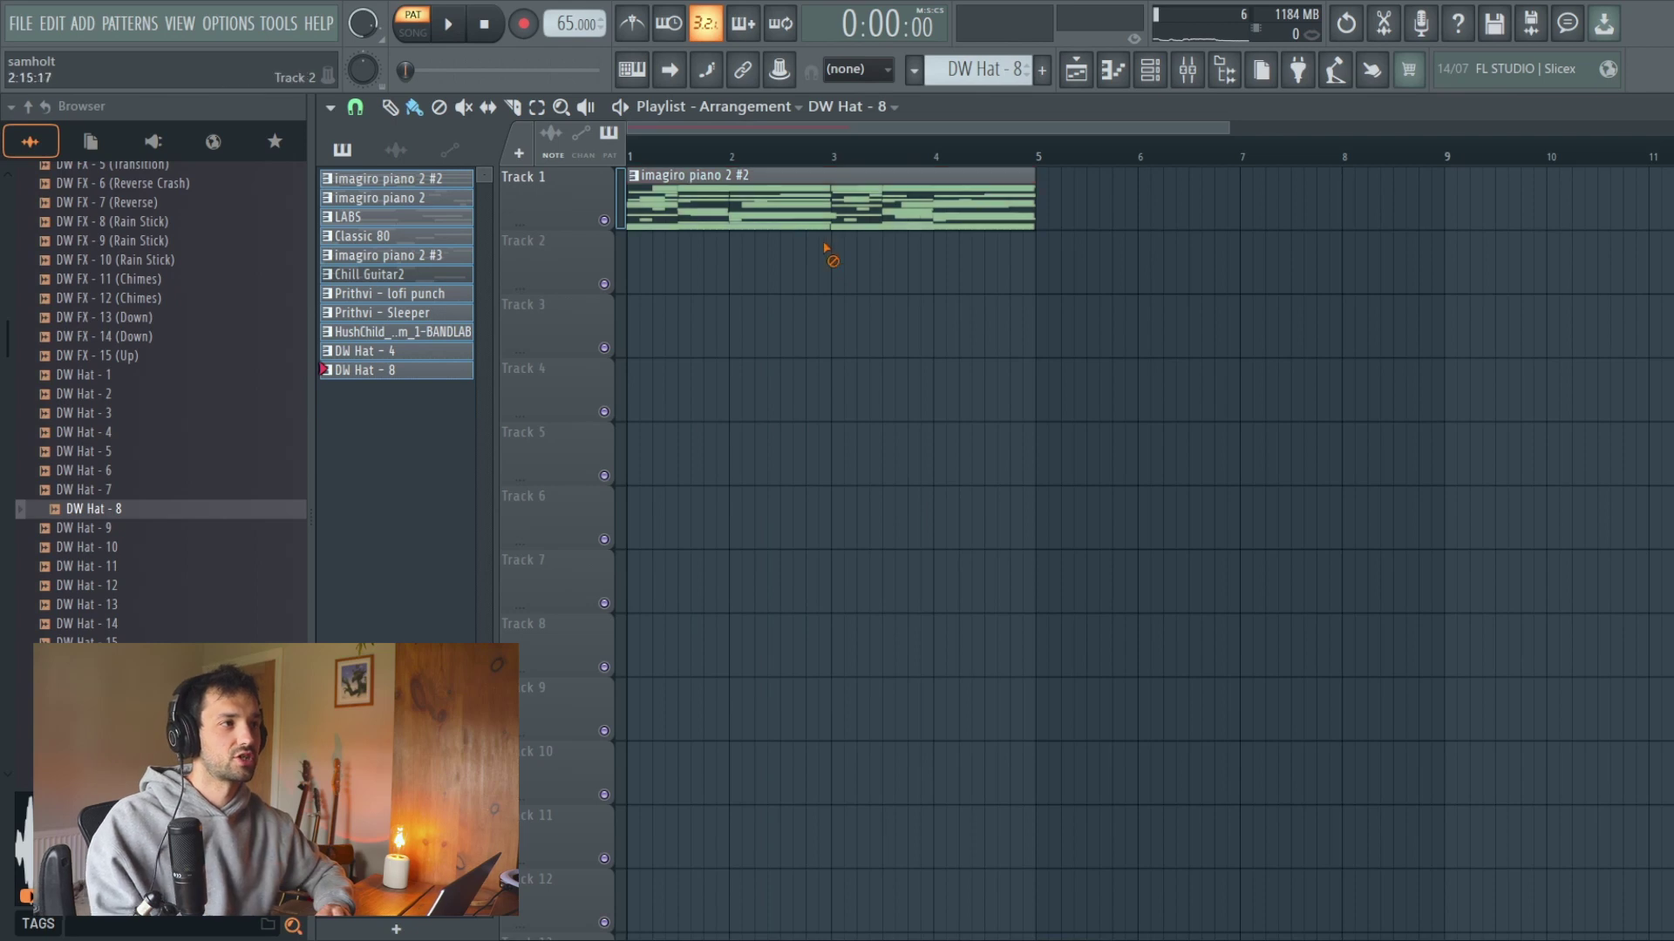
Replace the playlist clip with the split instrument patterns on Tracks 1 to 11, and extend the imagiro piano 2 clip to four bars.
right_click(810, 213)
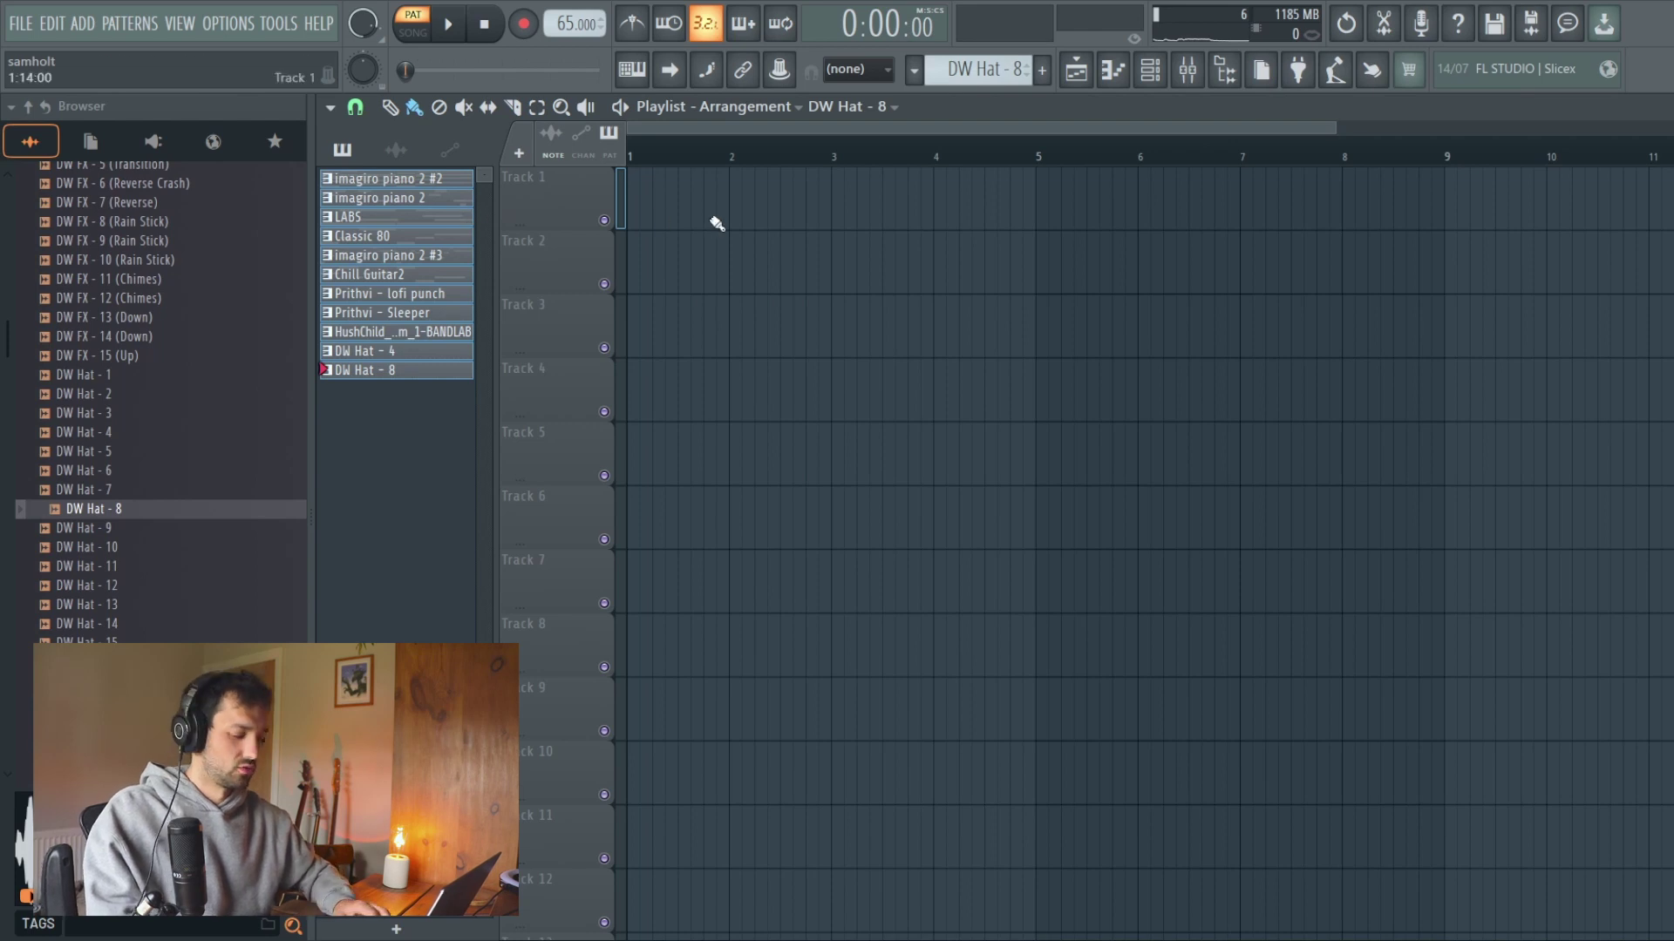
drag(428, 269, 630, 211)
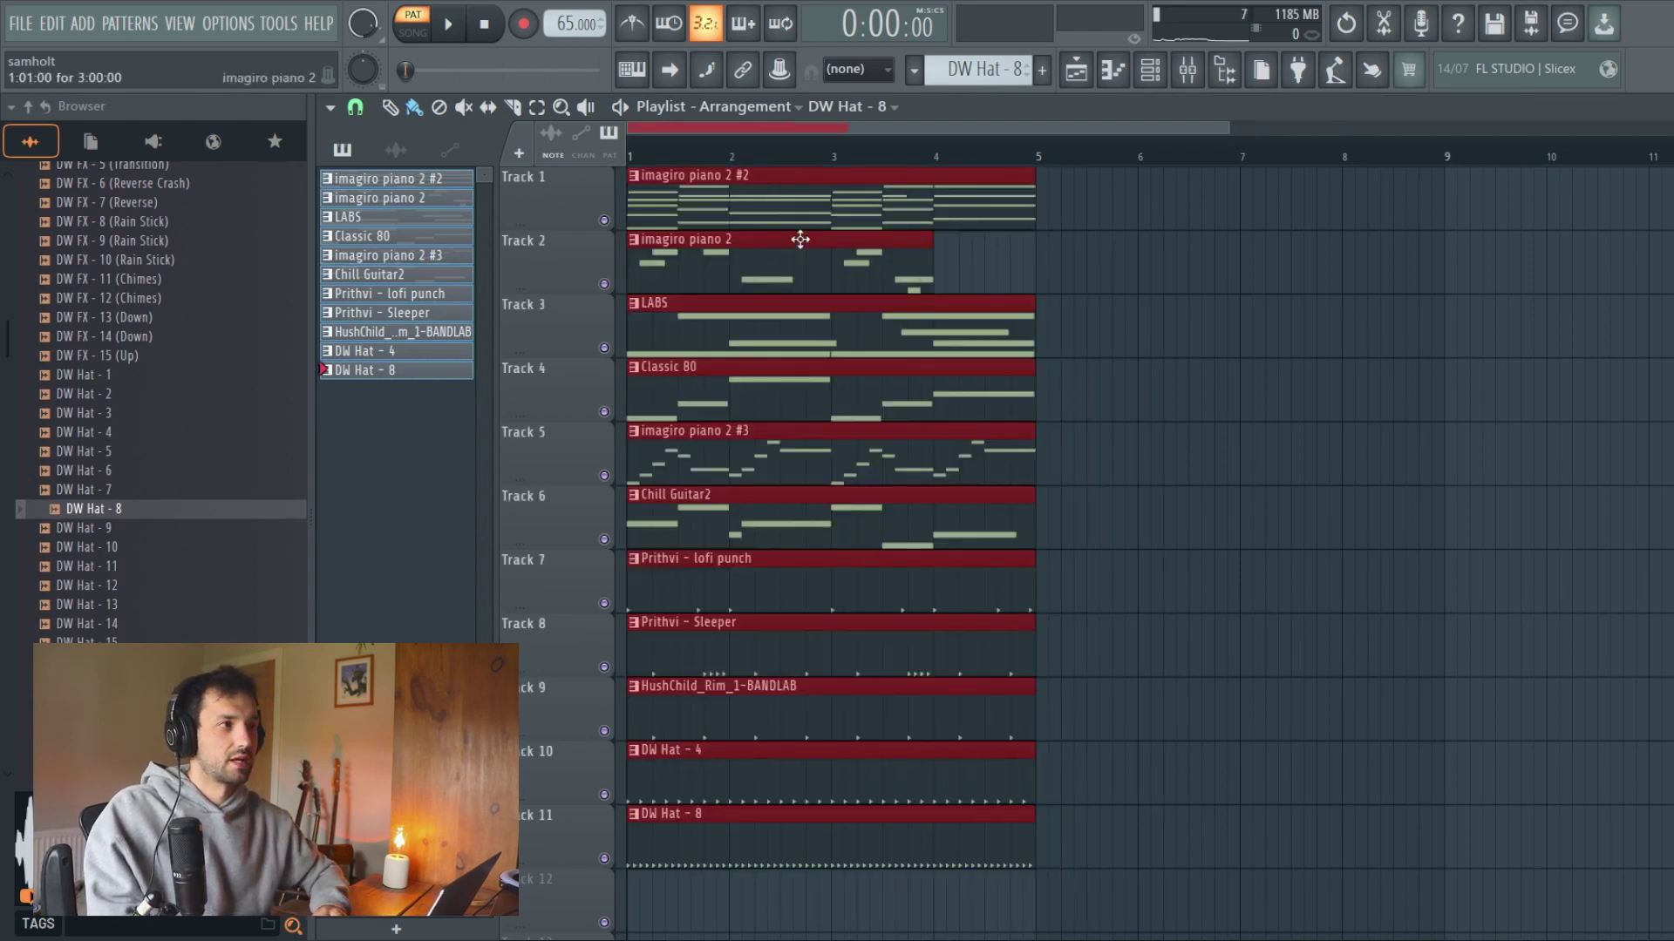
click(918, 292)
drag(926, 270, 1036, 280)
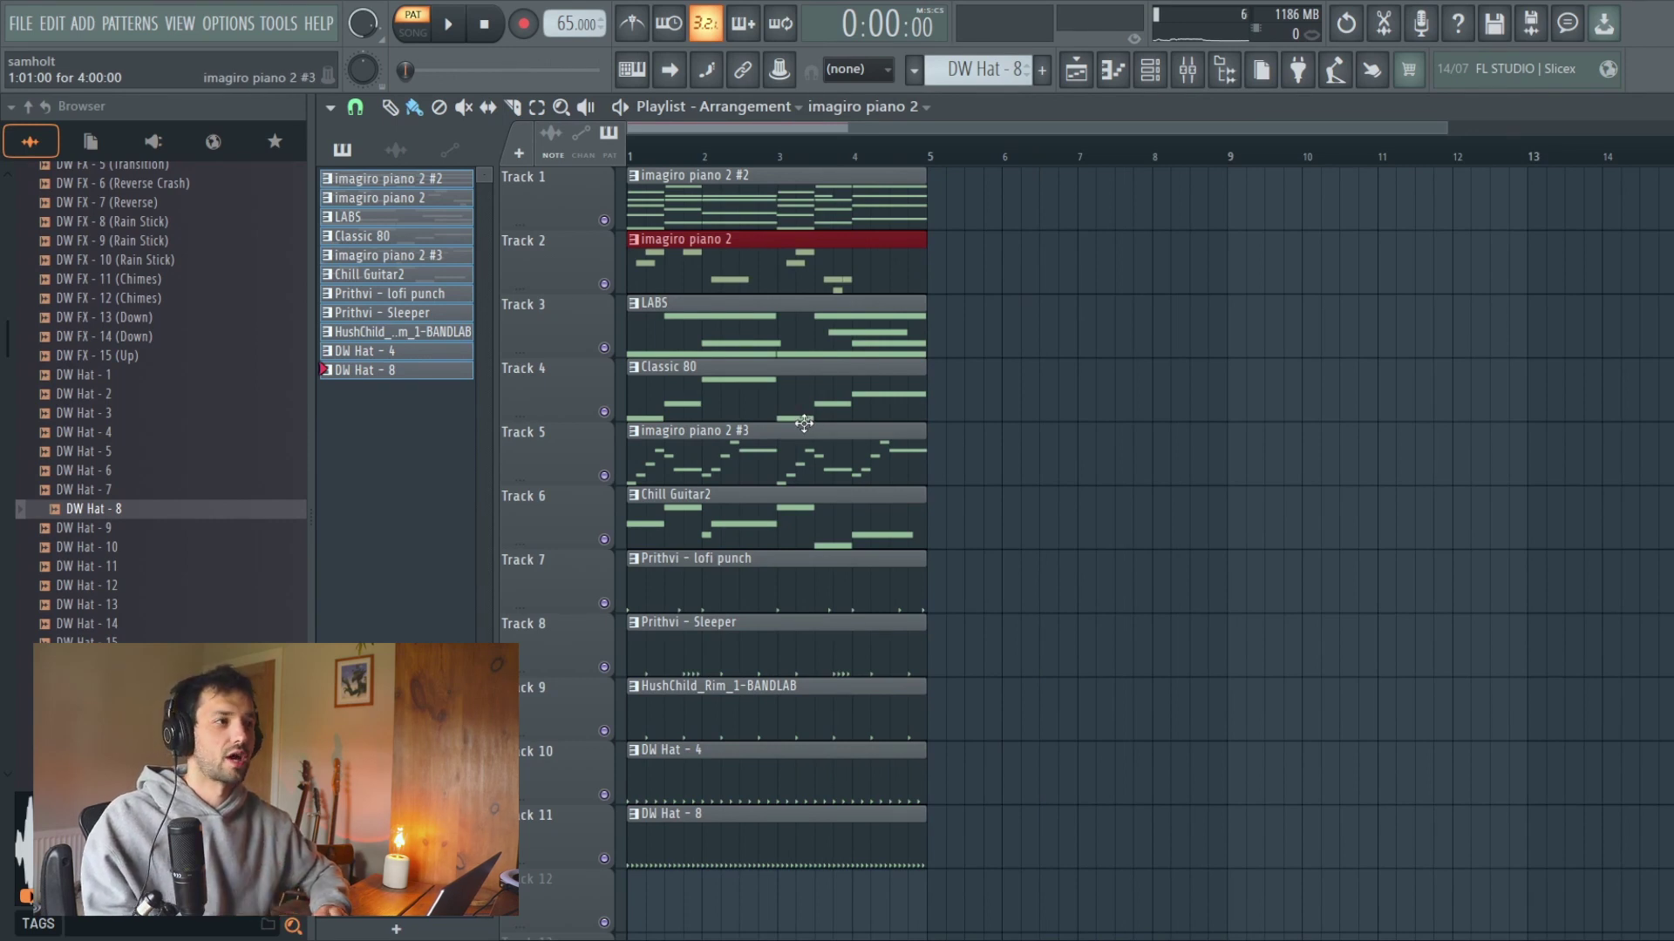
scroll(803, 424, down, 1)
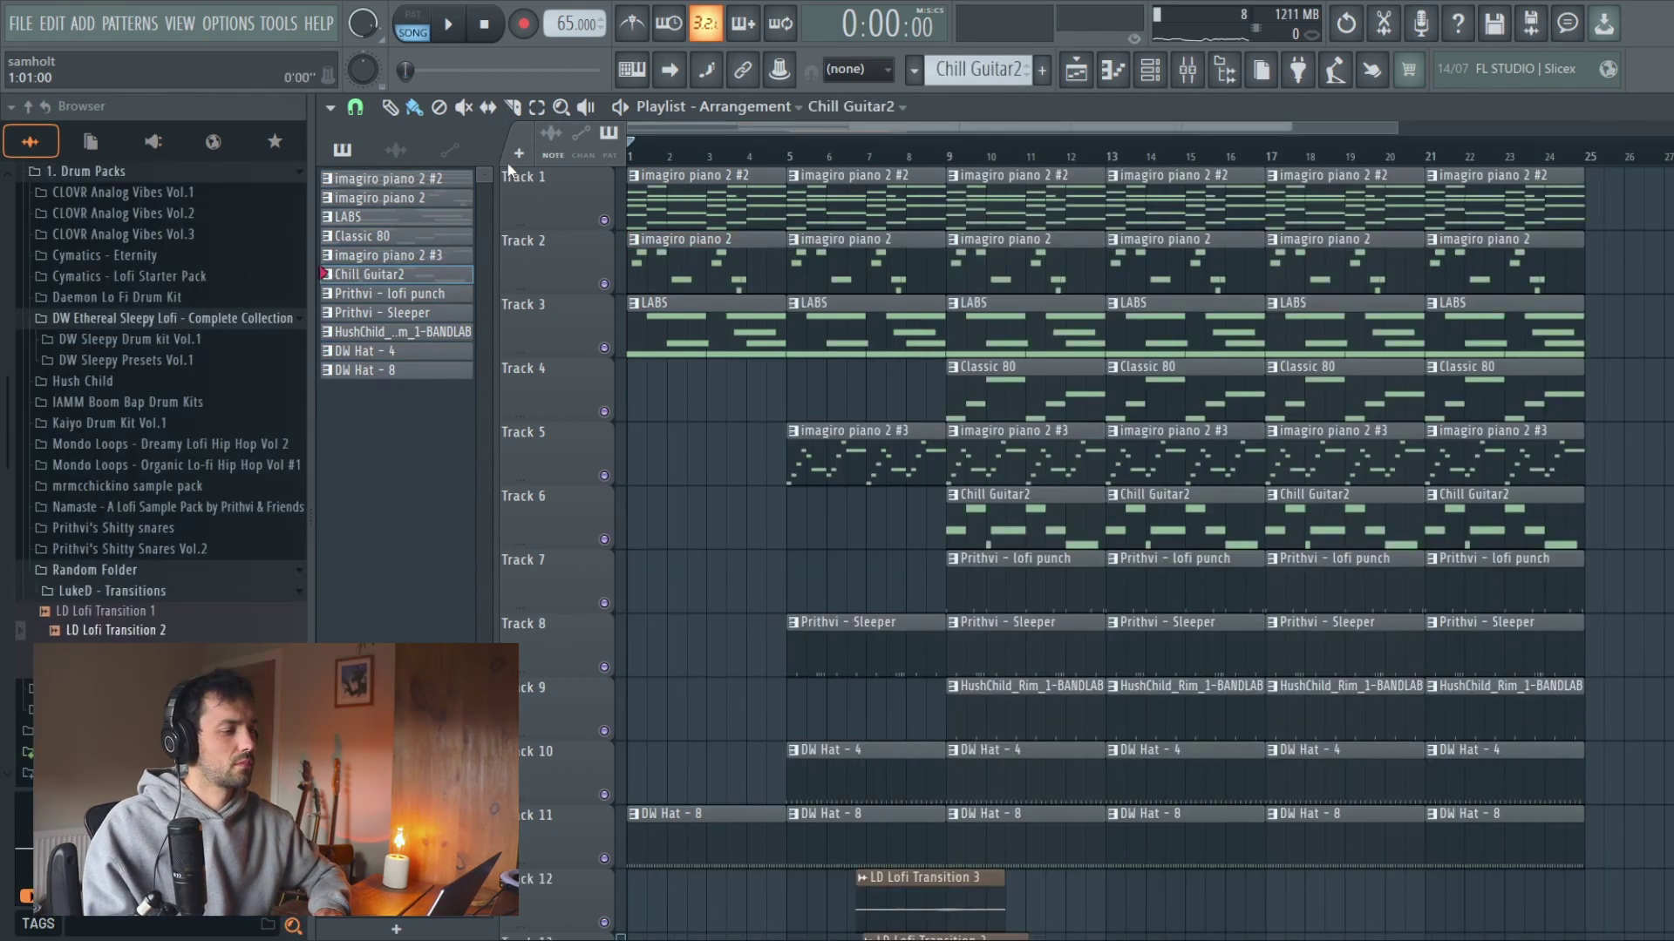
Play the 24-bar arrangement from the start in song mode and look over its instrument, drum and transition tracks.
key(space)
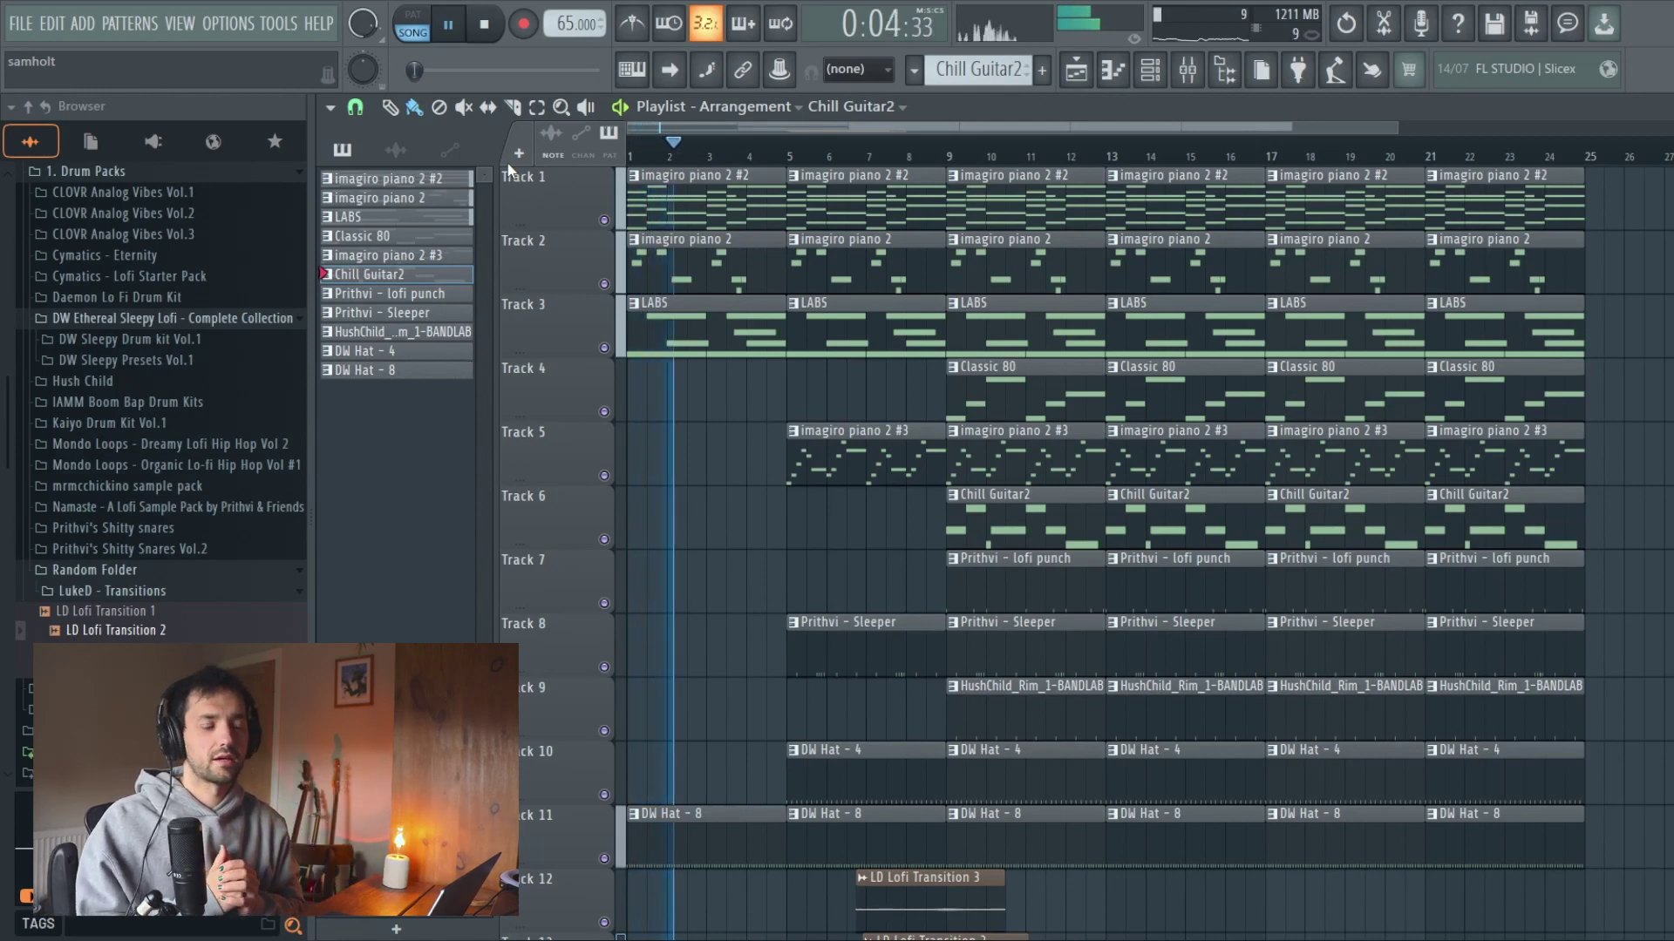
scroll(860, 364, down, 2)
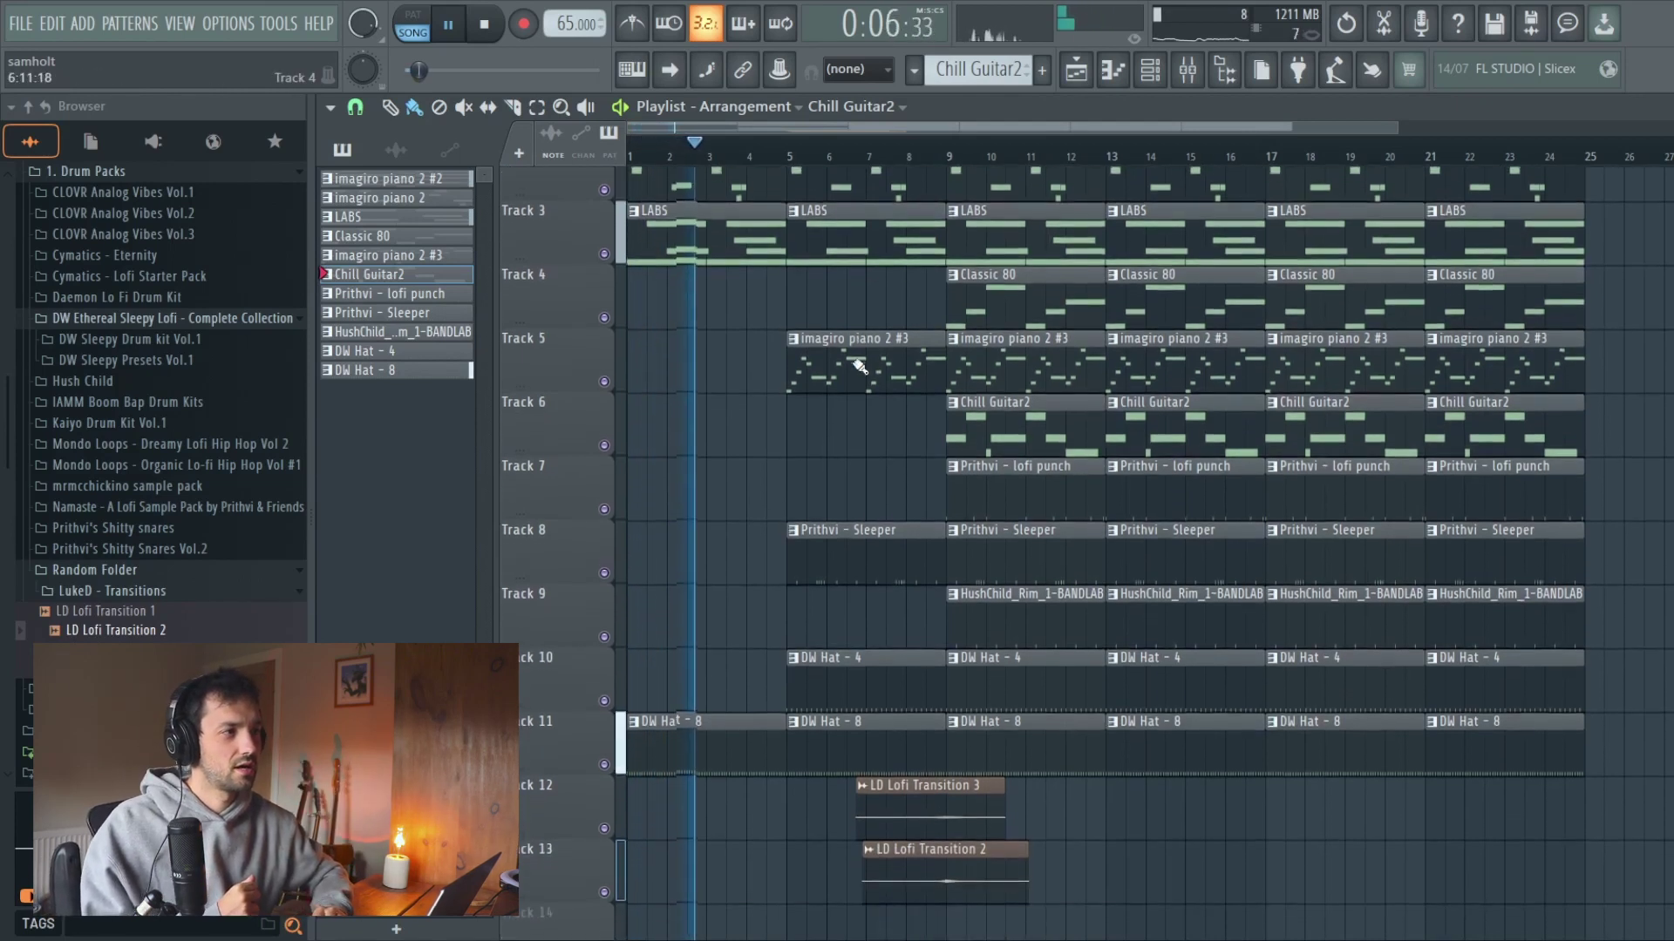
scroll(860, 366, up, 2)
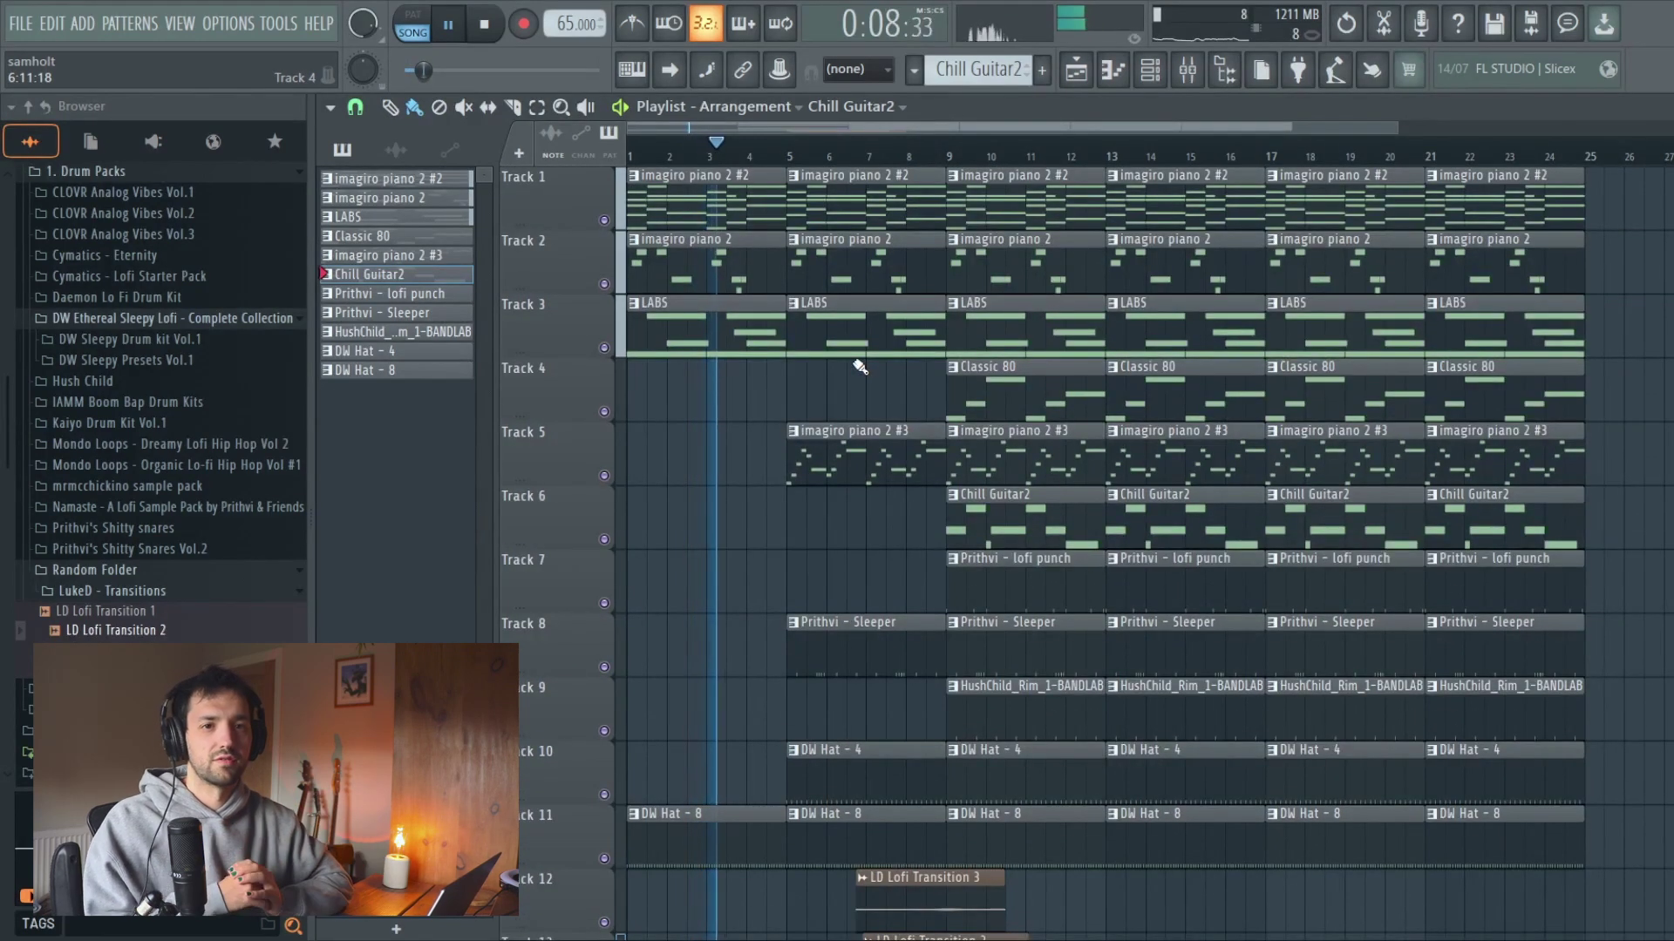